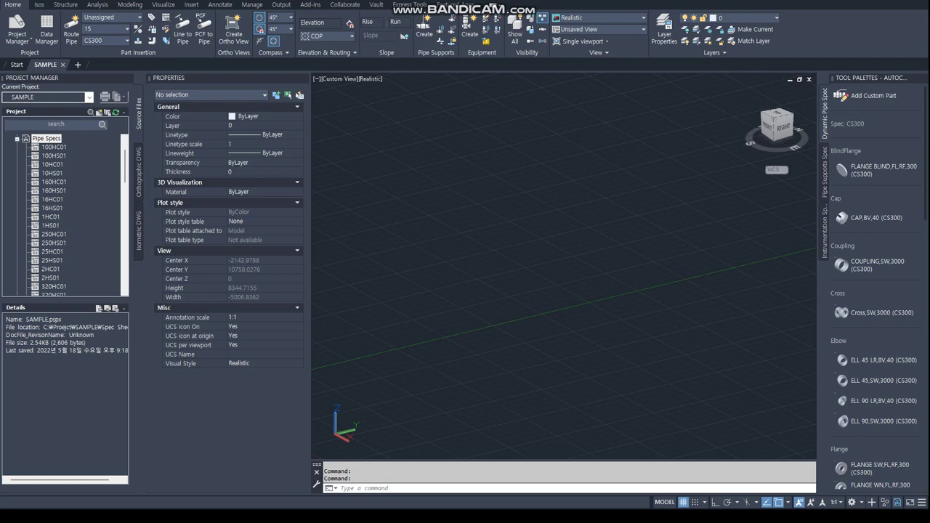
# Review the T.C ferrule connection notes: assembly lines and end codes for pipe, elbow, blind, ferrule TC/BV.
pyautogui.hotkey('alt', 'Tab')
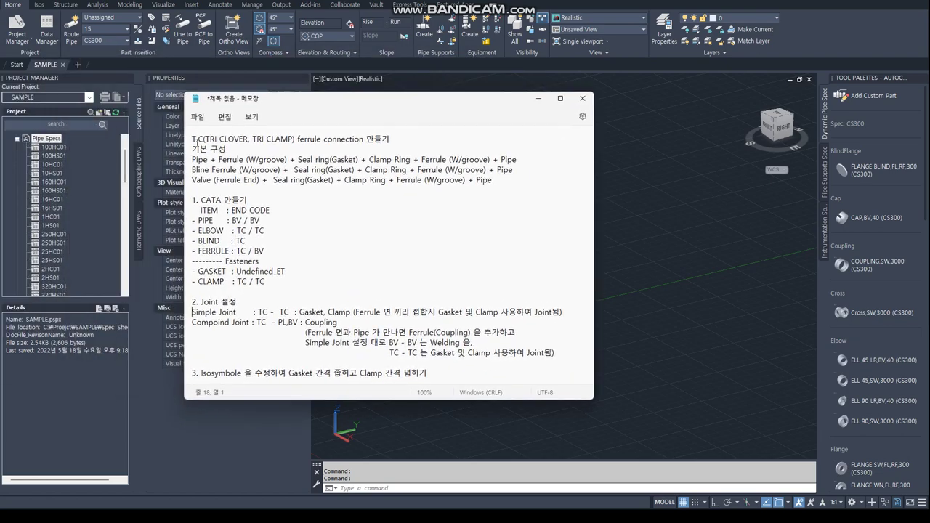
pyautogui.moveTo(194, 138); pyautogui.dragTo(404, 130)
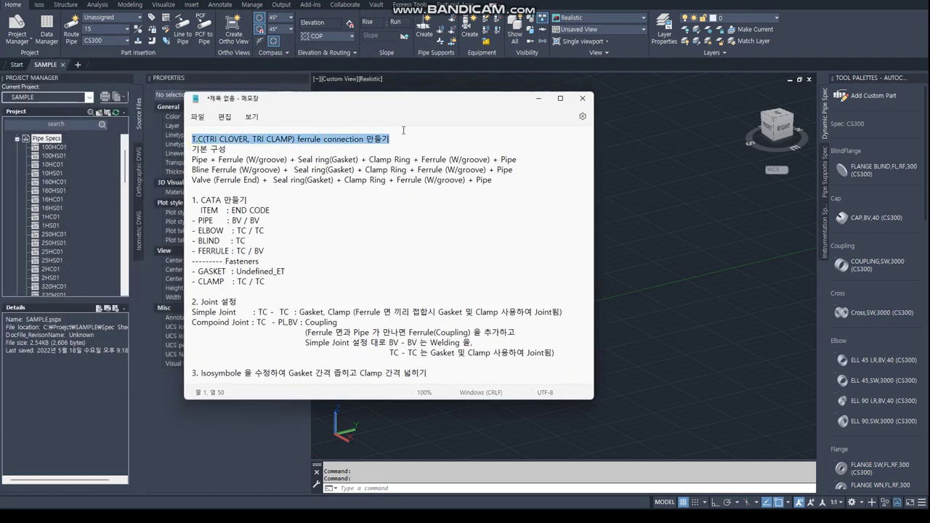
pyautogui.click(183, 160)
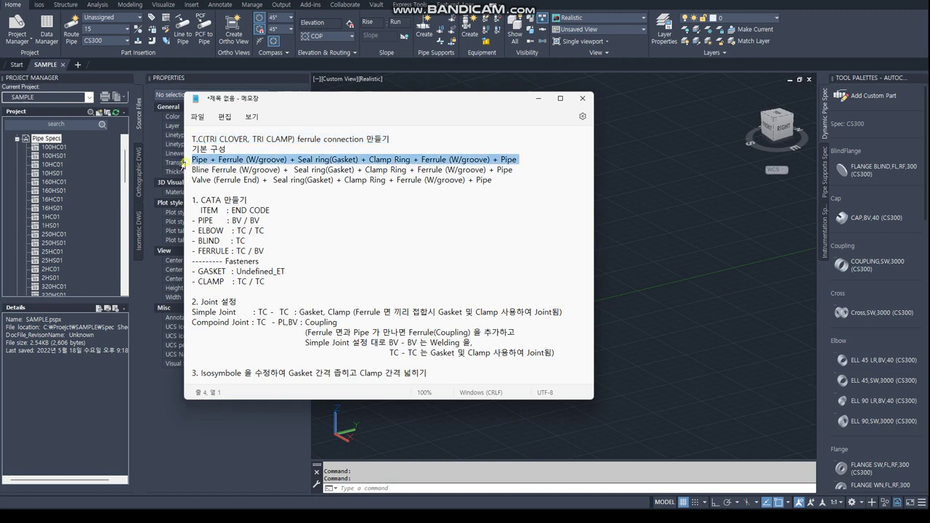
pyautogui.click(184, 171)
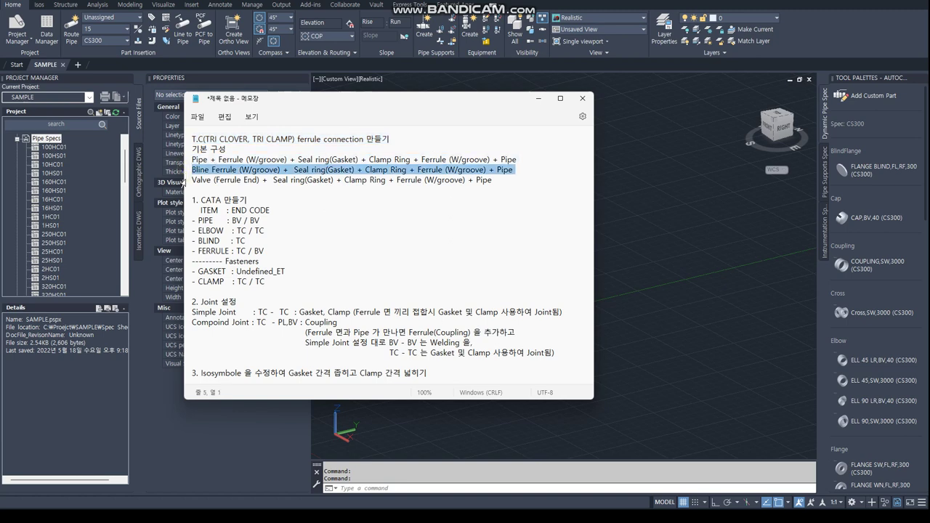
pyautogui.click(184, 180)
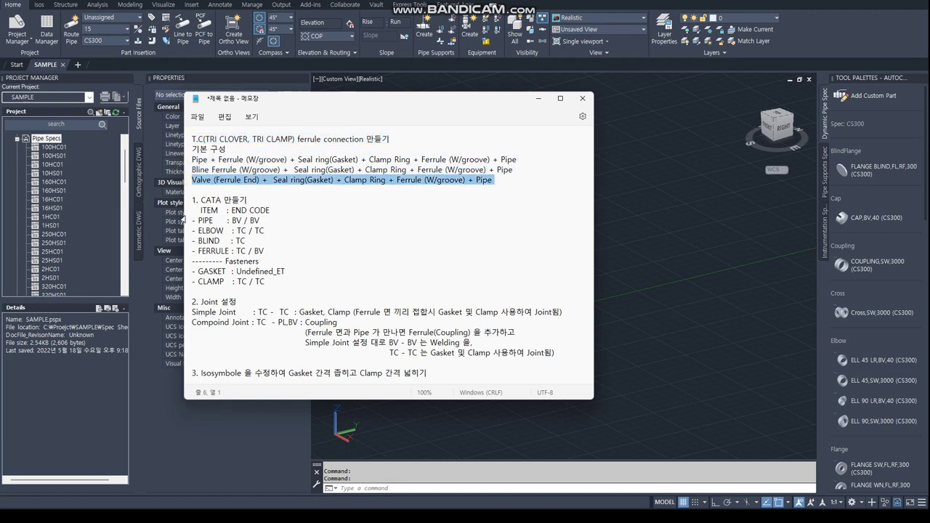
pyautogui.click(183, 211)
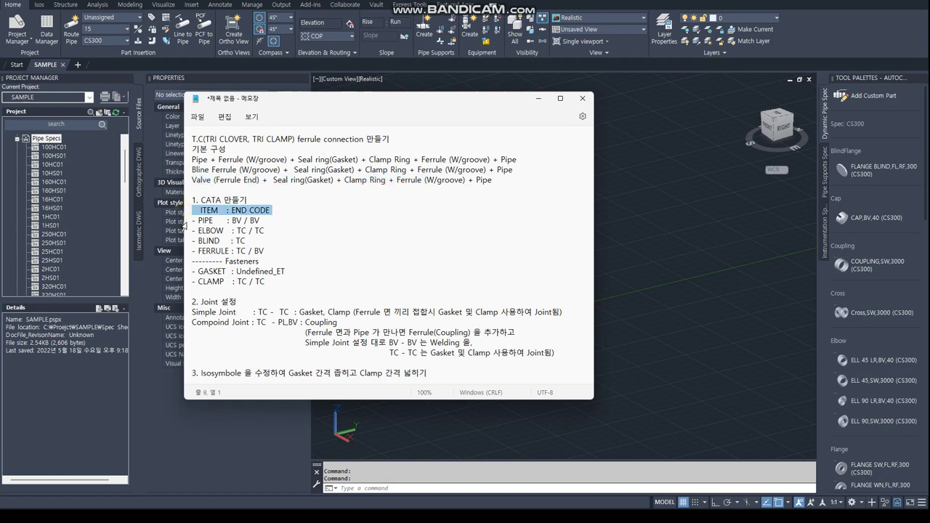
pyautogui.click(185, 221)
pyautogui.click(184, 231)
pyautogui.click(185, 242)
pyautogui.click(186, 252)
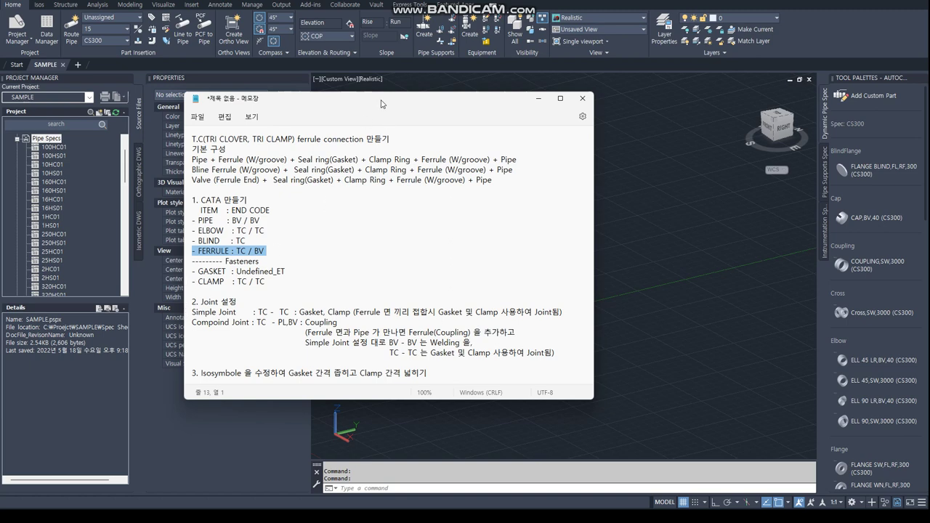
pyautogui.moveTo(383, 102); pyautogui.dragTo(0, 101)
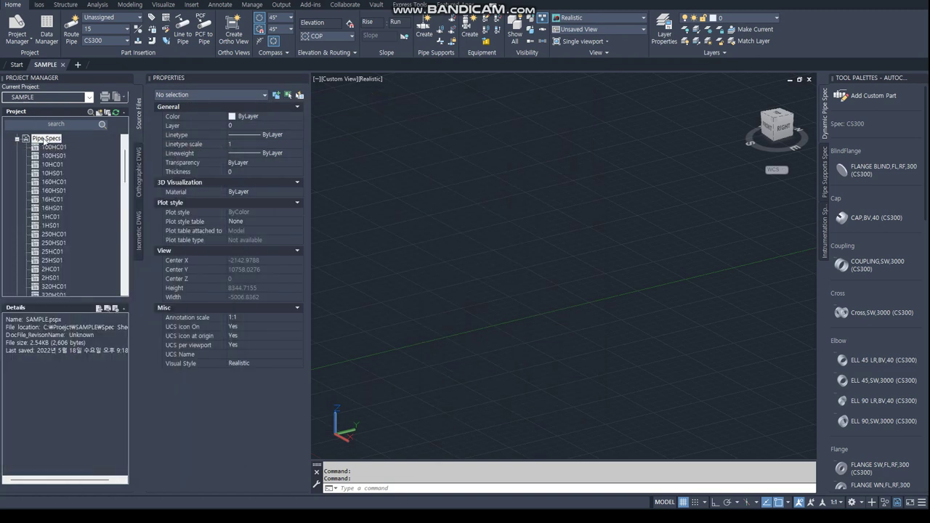
# Collapse the Pipe Specs list and file details to enlarge the project tree.
pyautogui.scroll(2, 101, 151)
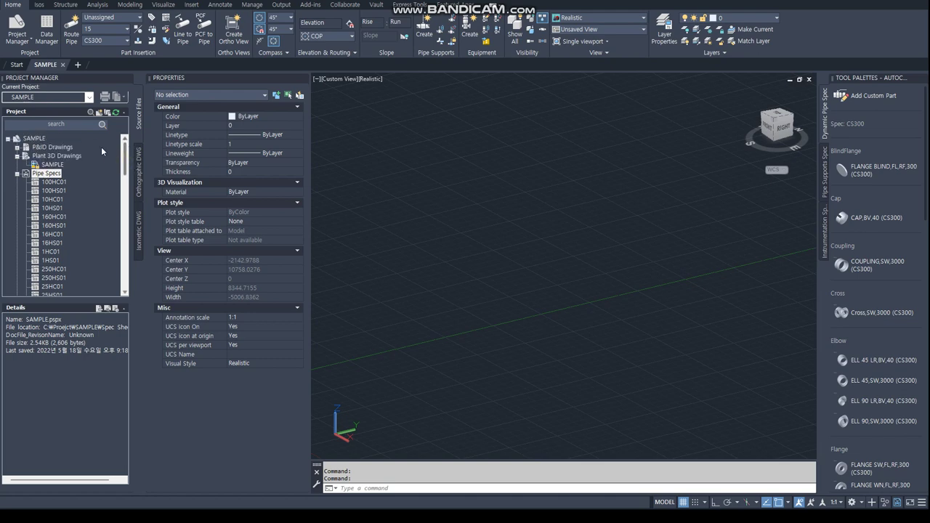
pyautogui.click(16, 174)
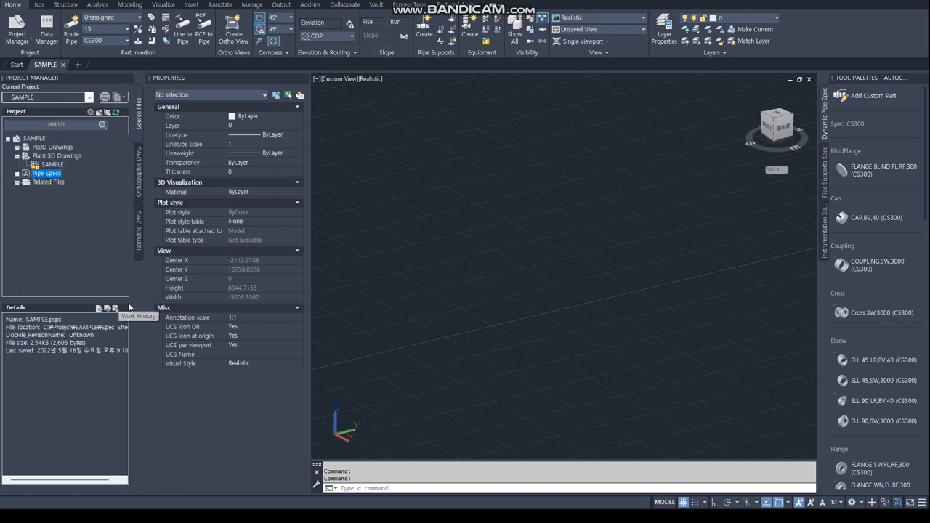
pyautogui.click(124, 308)
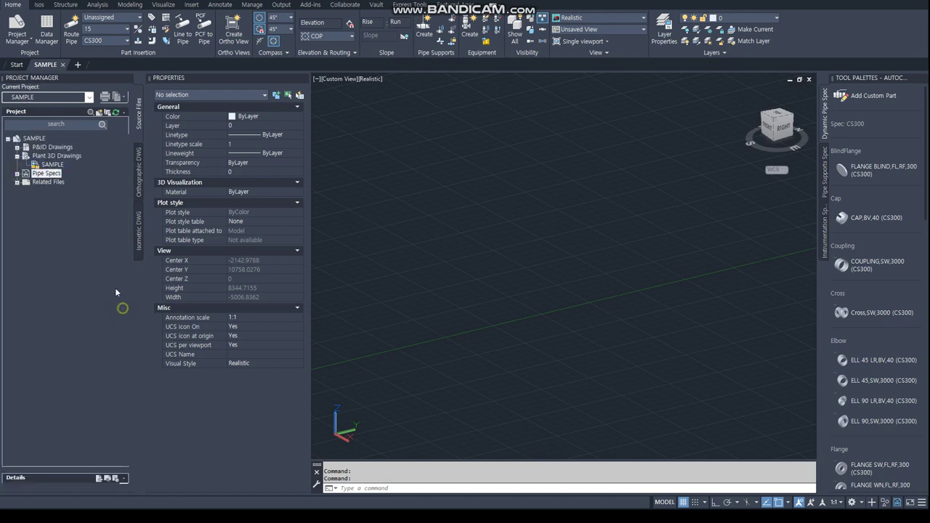
# Create a new pipe spec named SAMPLE from the Pipe Specs node.
pyautogui.rightClick(40, 177)
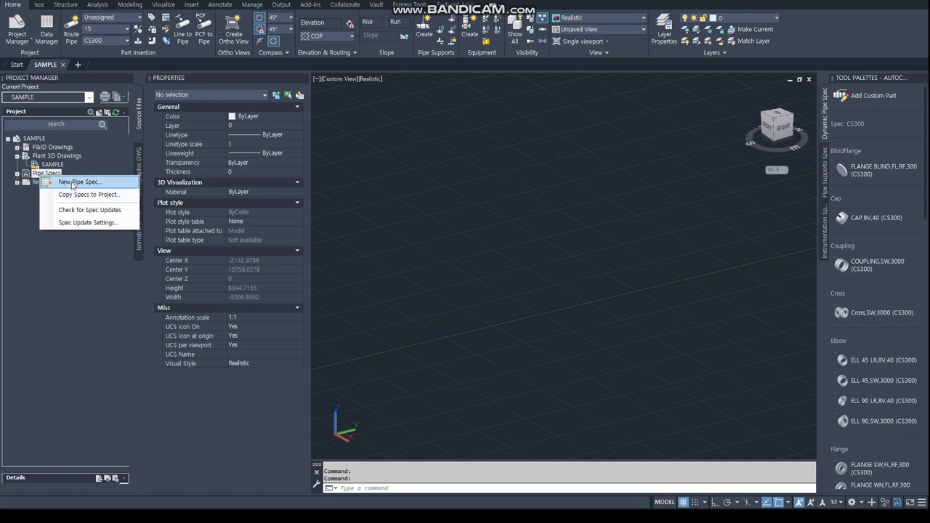
pyautogui.click(71, 183)
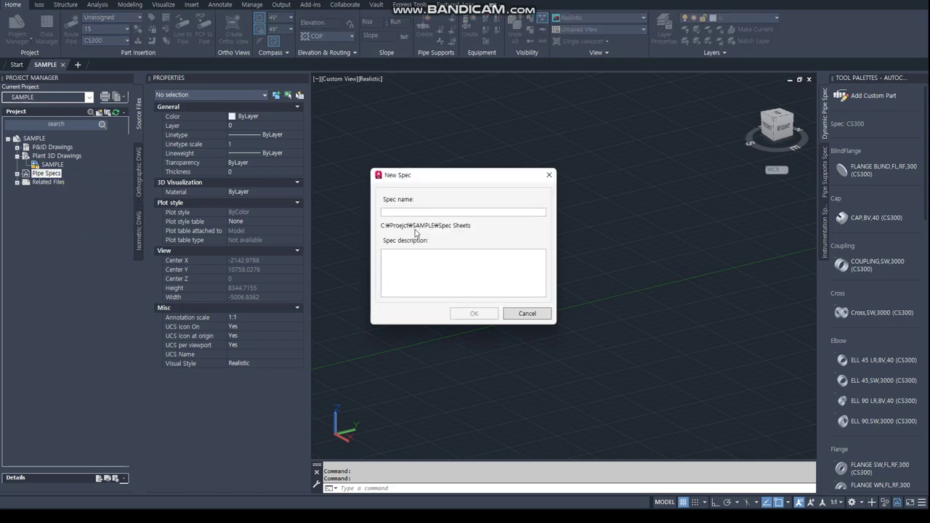
pyautogui.click(412, 213)
pyautogui.write('CS')
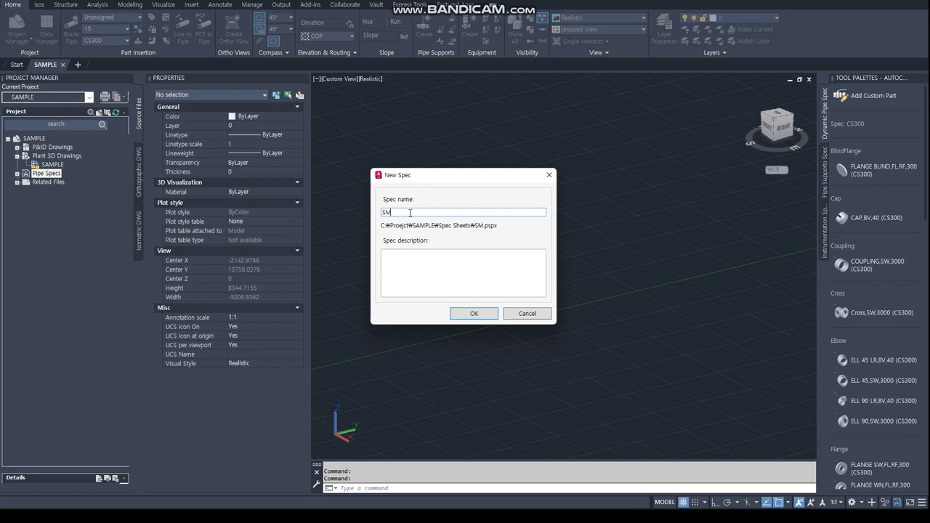
pyautogui.press('BackSpace')
pyautogui.press('BackSpace')
pyautogui.write('SAMPLE')
pyautogui.press('Return')
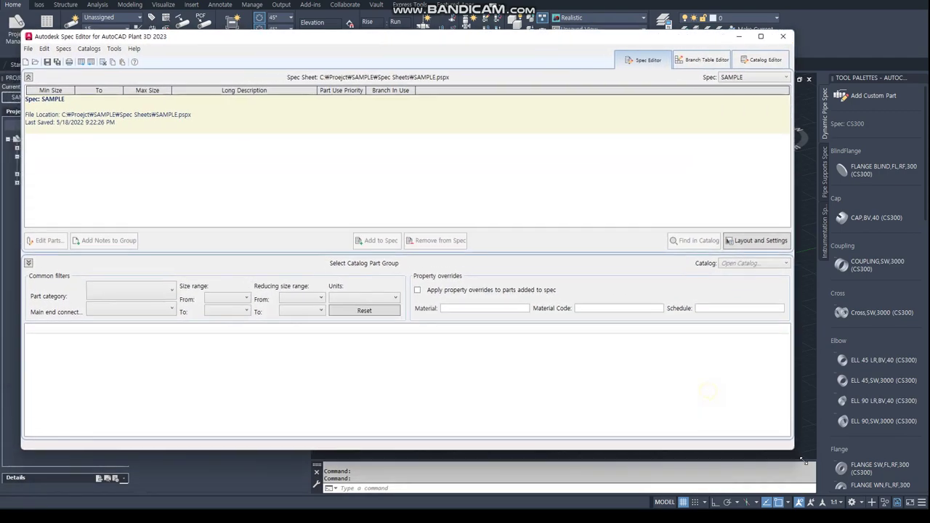
# Enlarge the Spec Editor and open the JIS JPI Pipes and Fittings I catalog in the Catalog Editor.
pyautogui.moveTo(709, 391); pyautogui.dragTo(898, 481)
pyautogui.click(877, 66)
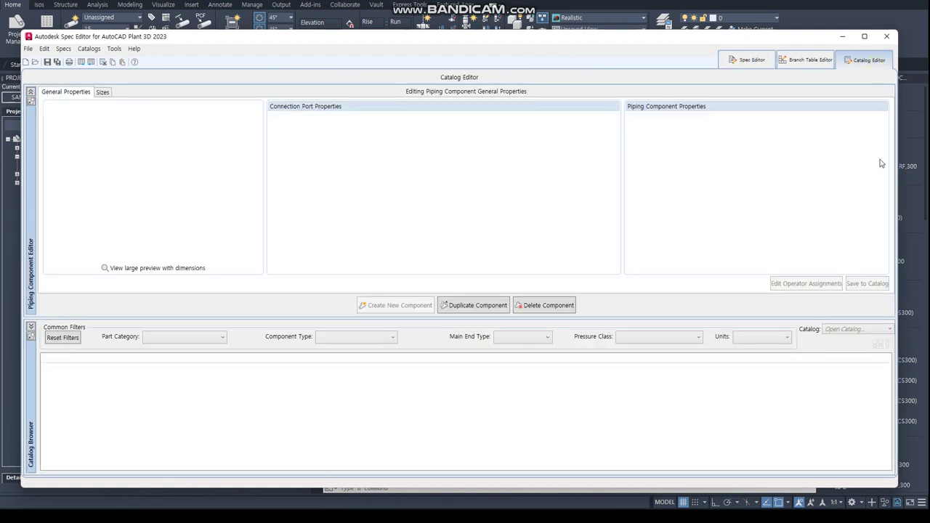
pyautogui.click(855, 330)
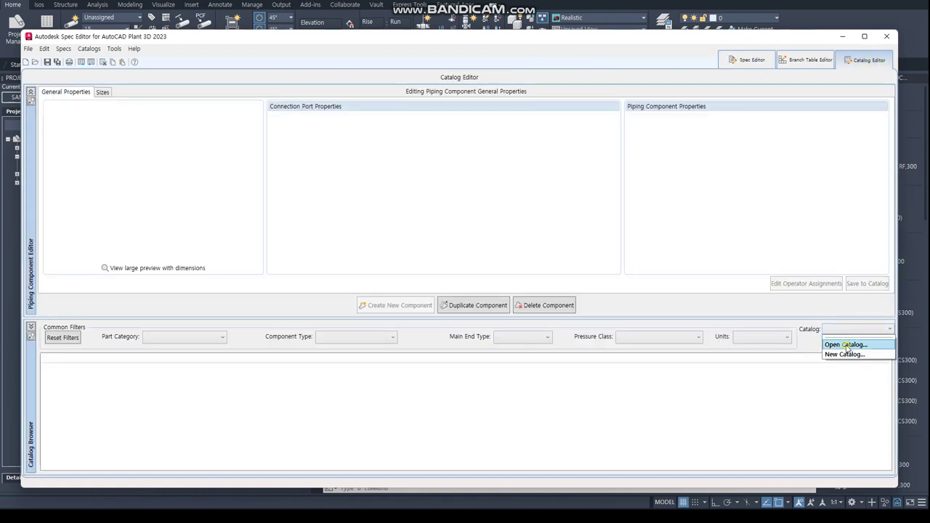
pyautogui.click(846, 345)
pyautogui.click(166, 129)
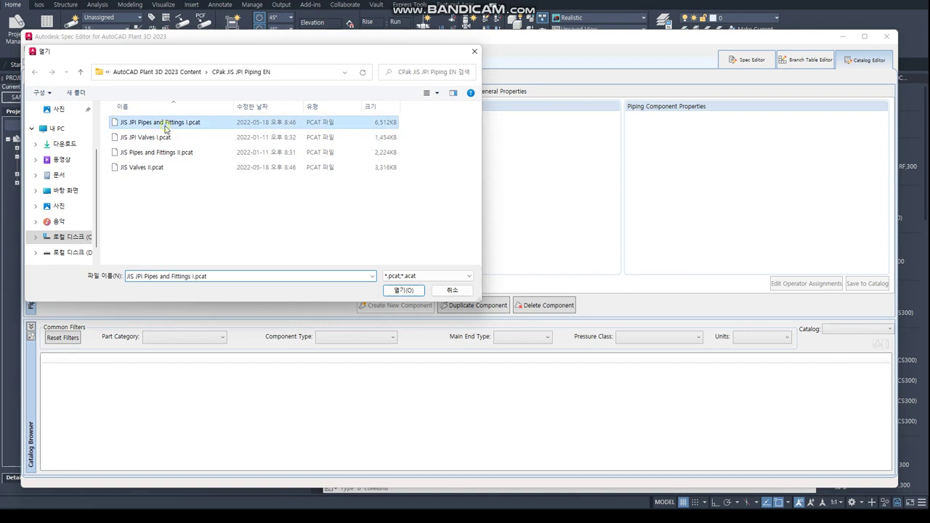
pyautogui.click(406, 291)
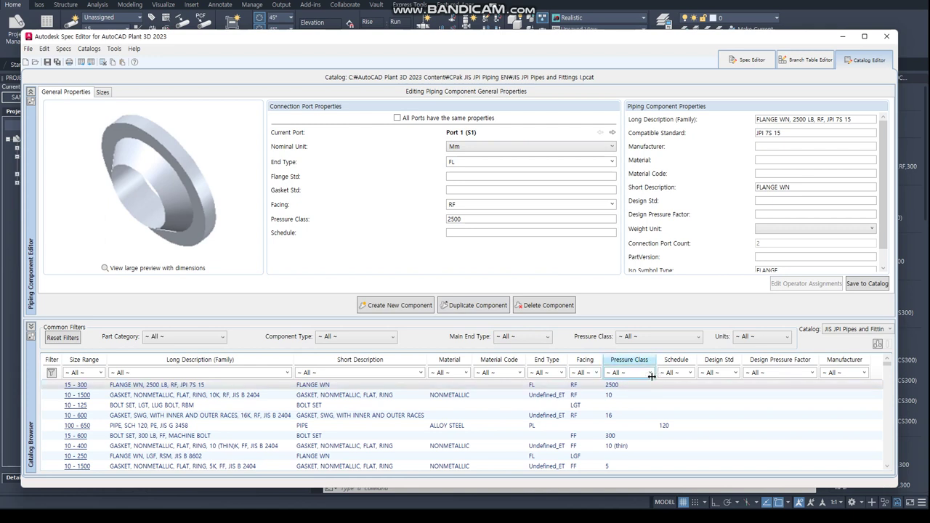
# Filter the catalog to schedule 10S and select the stainless pipe row.
pyautogui.click(690, 374)
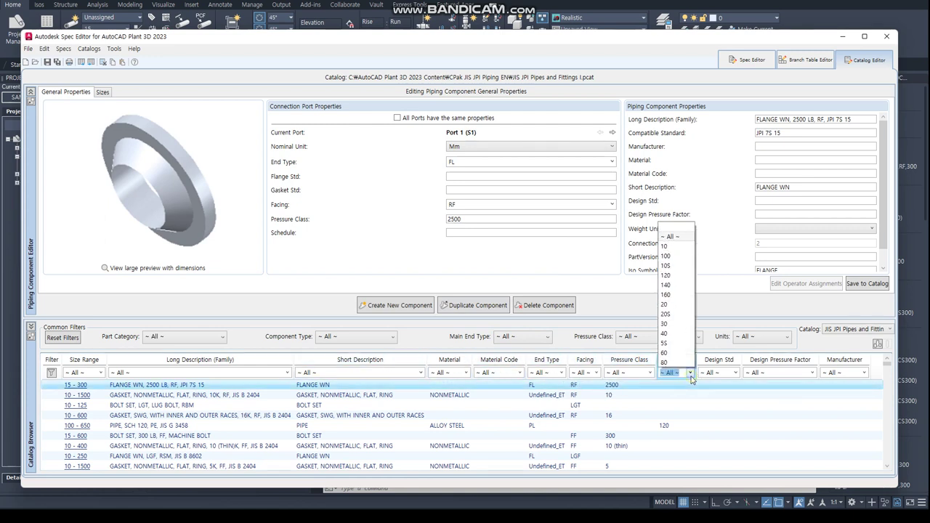
pyautogui.click(671, 271)
pyautogui.click(138, 388)
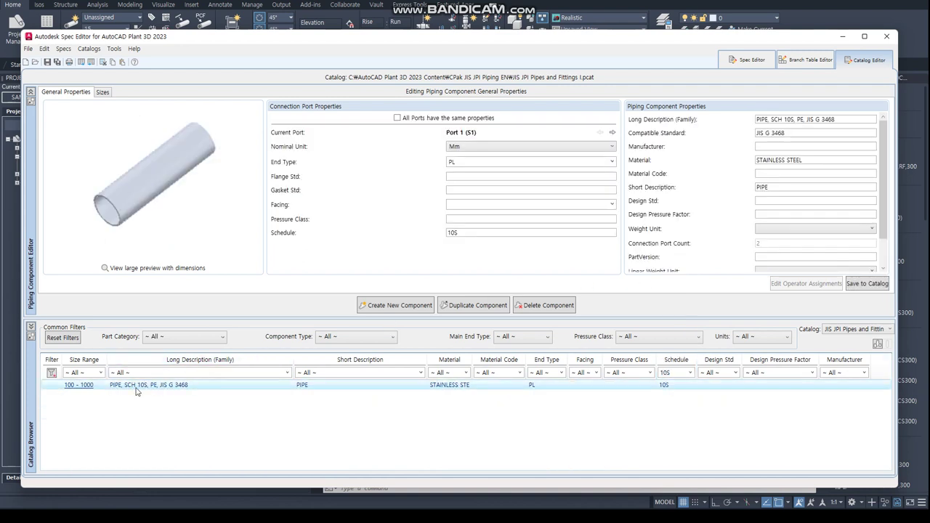
# Duplicate the 10S PE pipe as a new BE pipe family.
pyautogui.click(478, 305)
pyautogui.moveTo(460, 260); pyautogui.dragTo(496, 260)
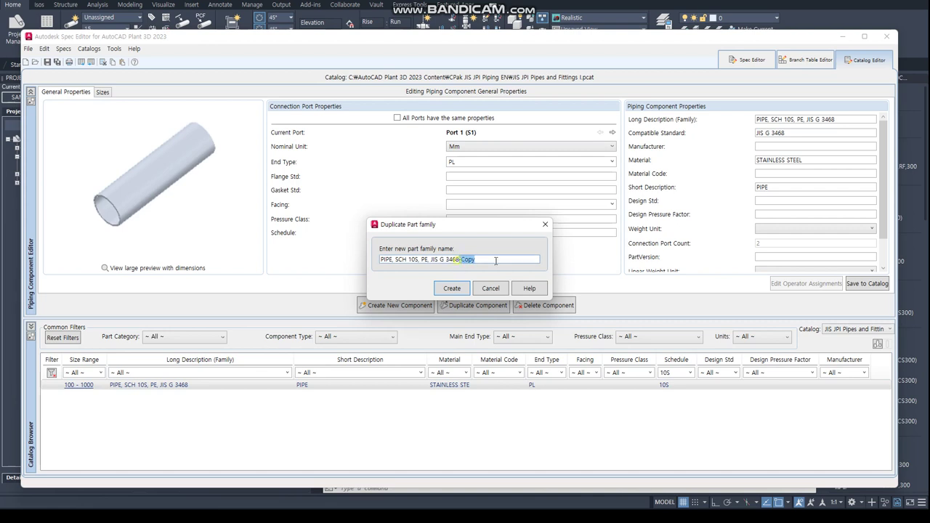
pyautogui.press('BackSpace')
pyautogui.write('B')
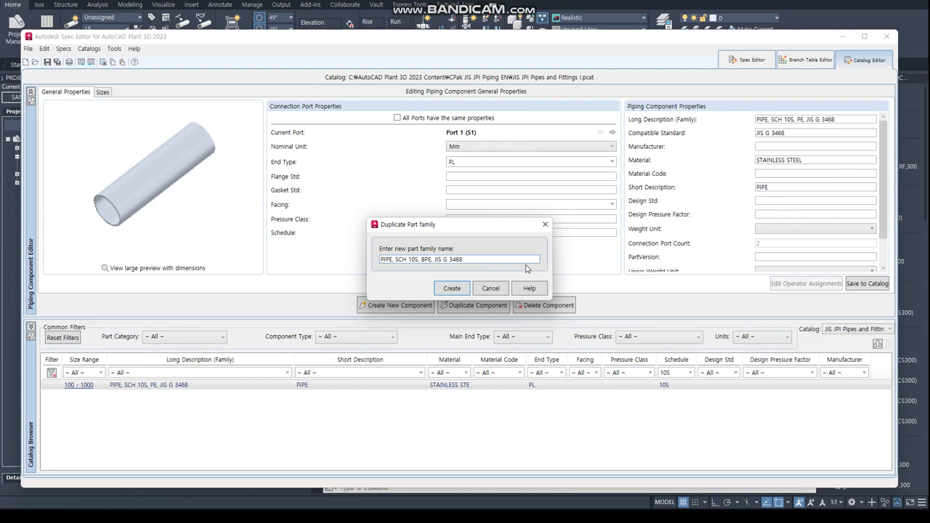
pyautogui.press('Delete')
pyautogui.press('Return')
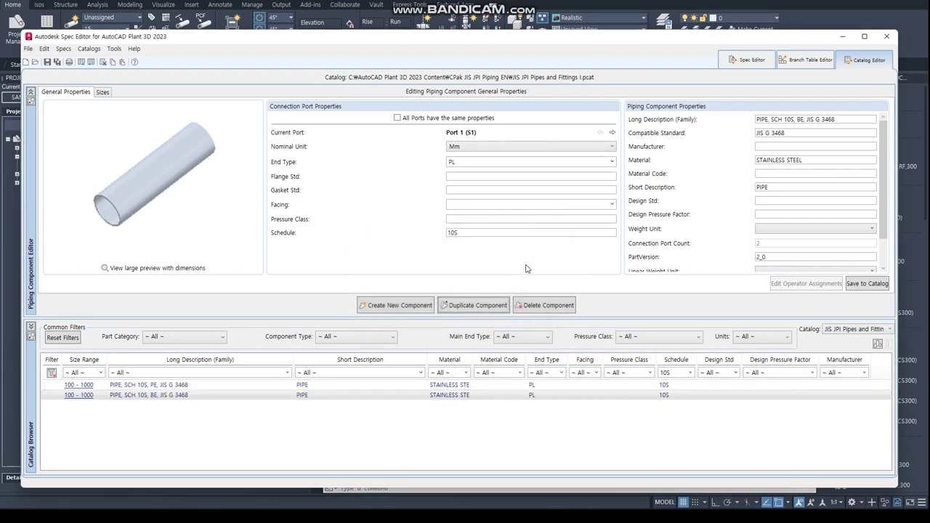
pyautogui.click(180, 397)
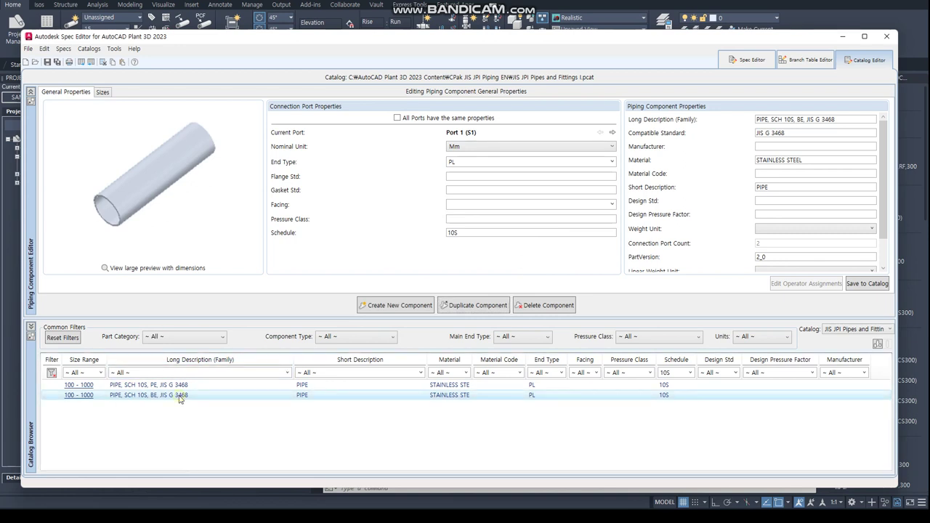
pyautogui.click(181, 398)
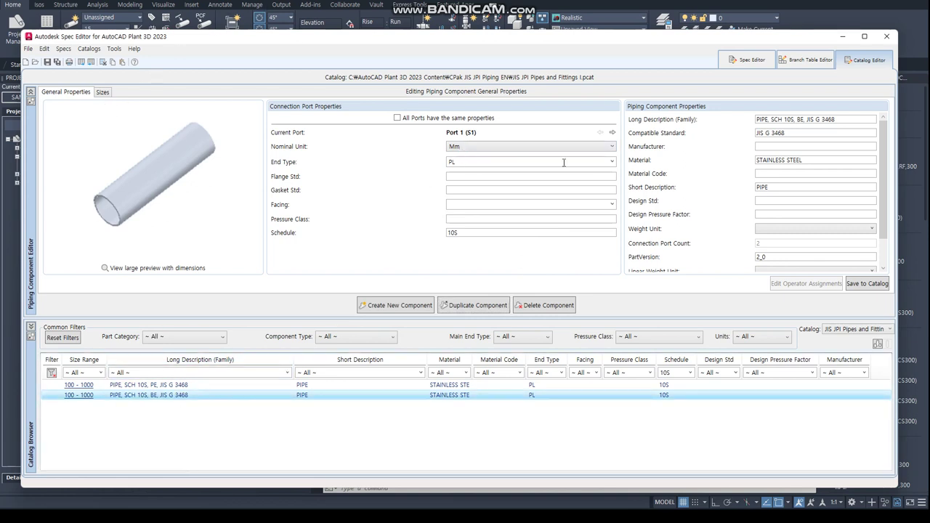
# Set port 2's end type to BV and save the pipe to the catalog.
pyautogui.click(612, 161)
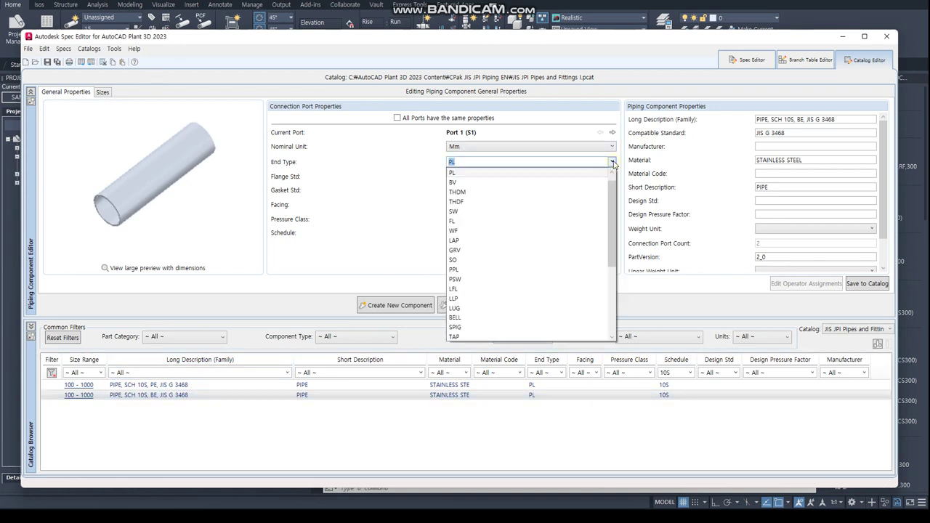
pyautogui.click(556, 173)
pyautogui.click(612, 132)
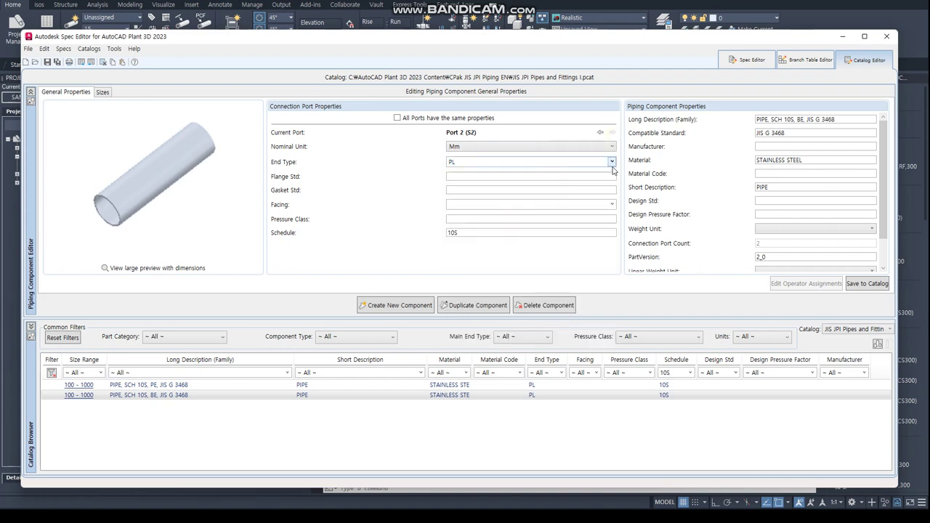
pyautogui.click(612, 164)
pyautogui.click(567, 186)
pyautogui.click(865, 287)
# Add the BV pipe to the SAMPLE spec and reset the schedule filter to All.
pyautogui.rightClick(161, 399)
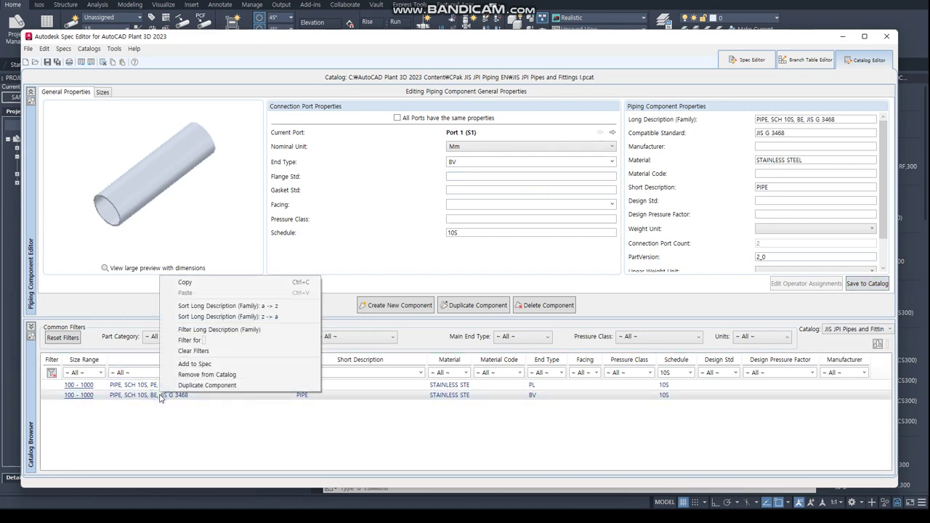
pyautogui.click(182, 361)
pyautogui.click(357, 217)
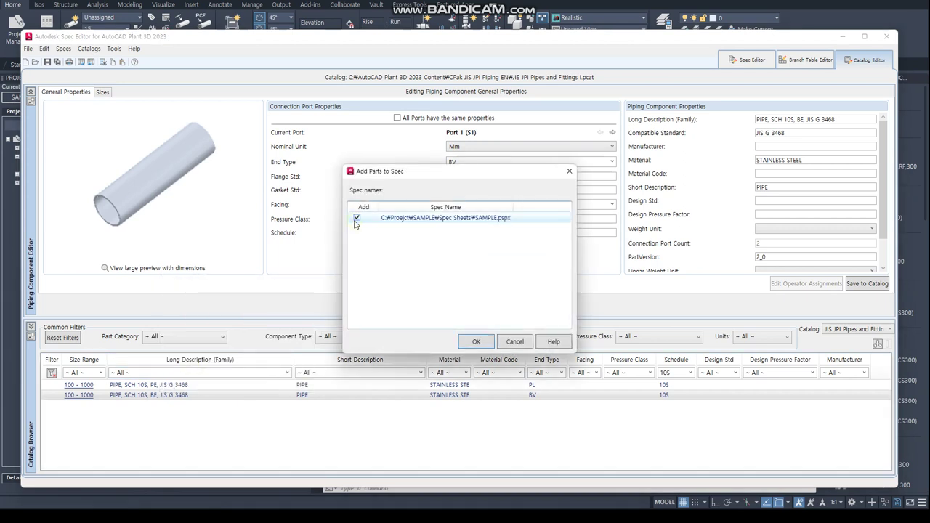
pyautogui.click(468, 343)
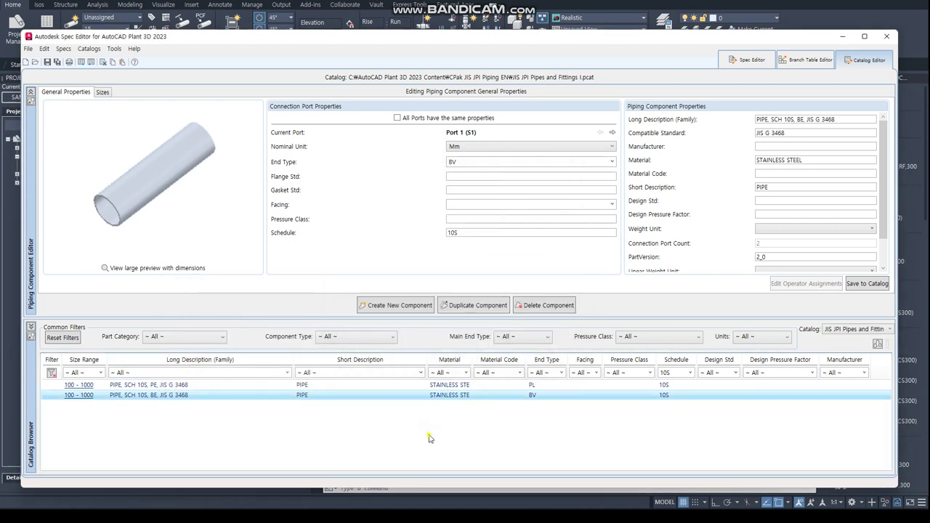
pyautogui.click(691, 373)
pyautogui.click(669, 237)
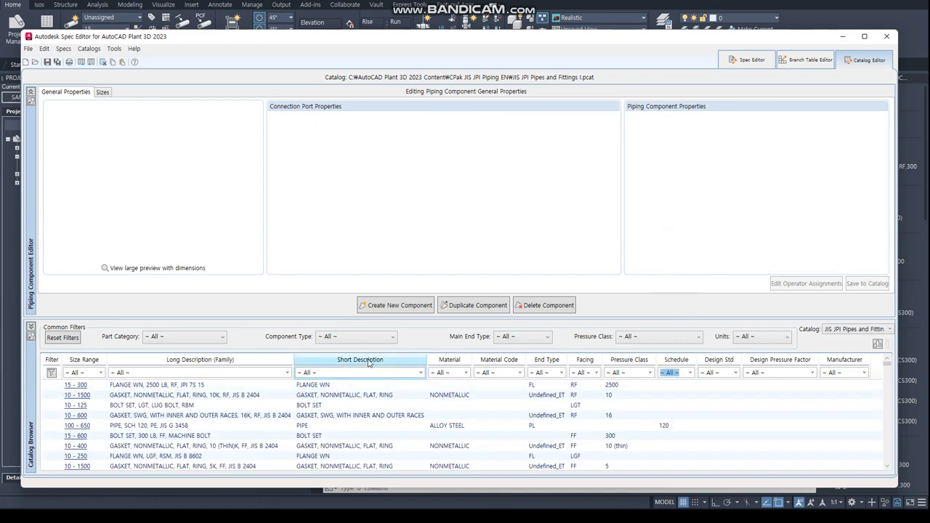
# Duplicate the BEND 90 LONG, BW family as BEND 90 LONG, TC.
pyautogui.click(179, 361)
pyautogui.click(154, 406)
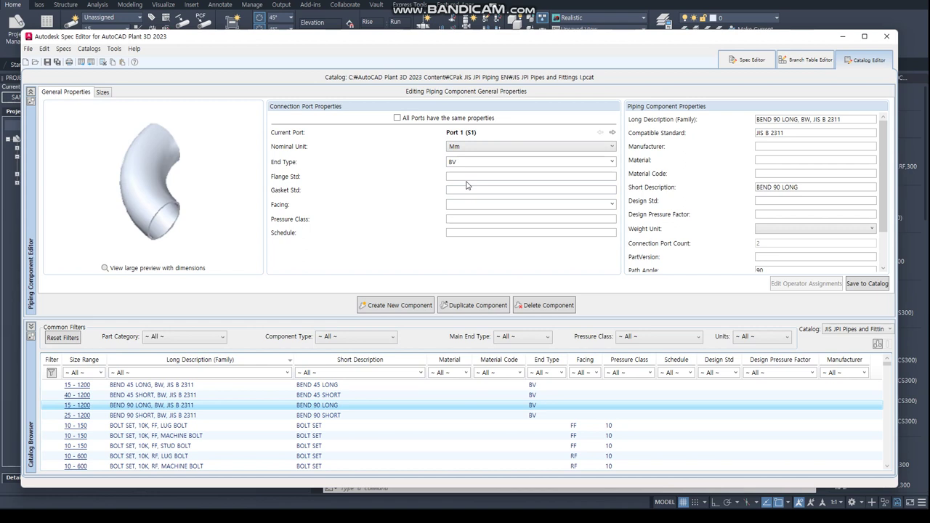
pyautogui.click(459, 311)
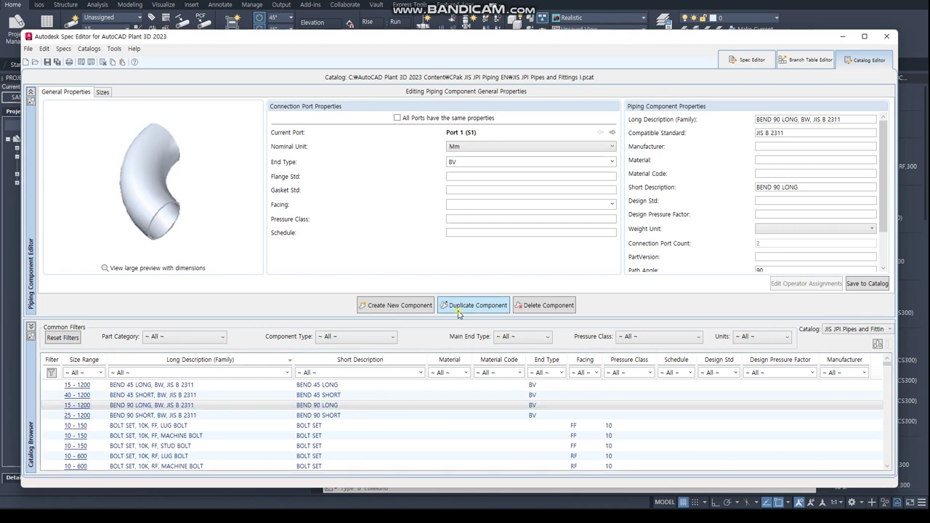
pyautogui.click(428, 261)
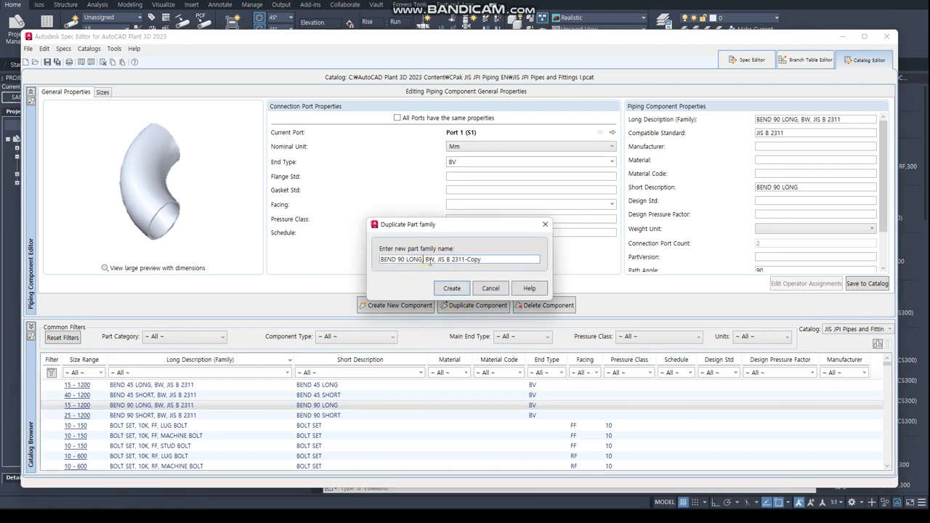
pyautogui.moveTo(439, 273); pyautogui.dragTo(446, 277)
pyautogui.write('TC')
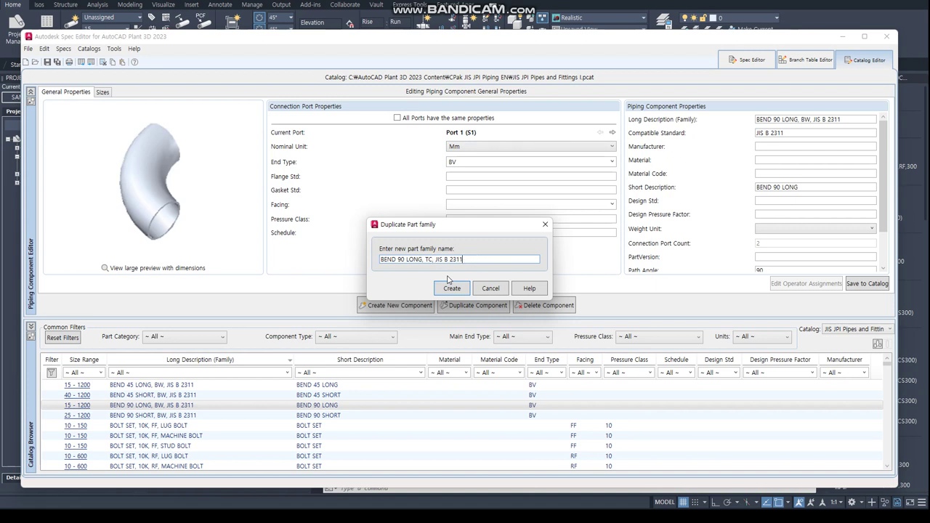
pyautogui.press('Return')
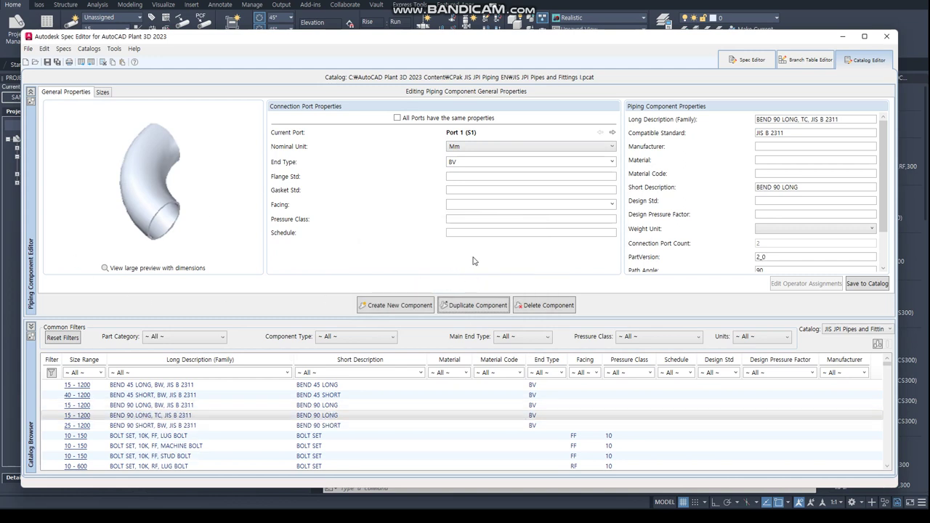
# Set the end type of both bend ports to TC.
pyautogui.click(612, 161)
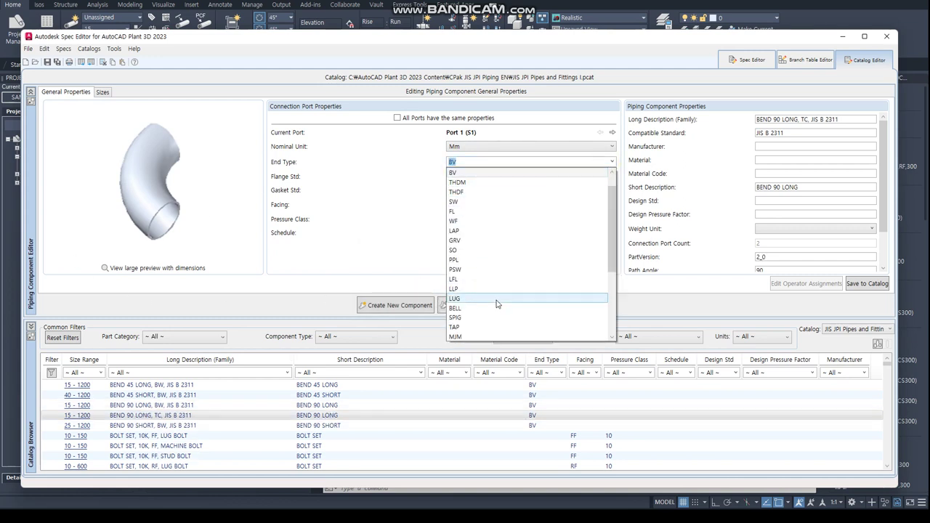
pyautogui.scroll(-1, 486, 298)
pyautogui.scroll(-1, 485, 297)
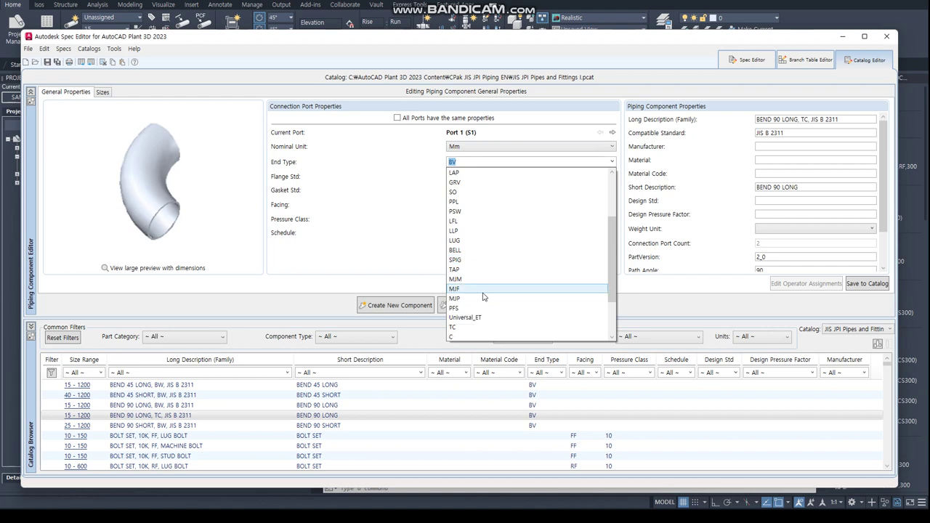
pyautogui.click(484, 328)
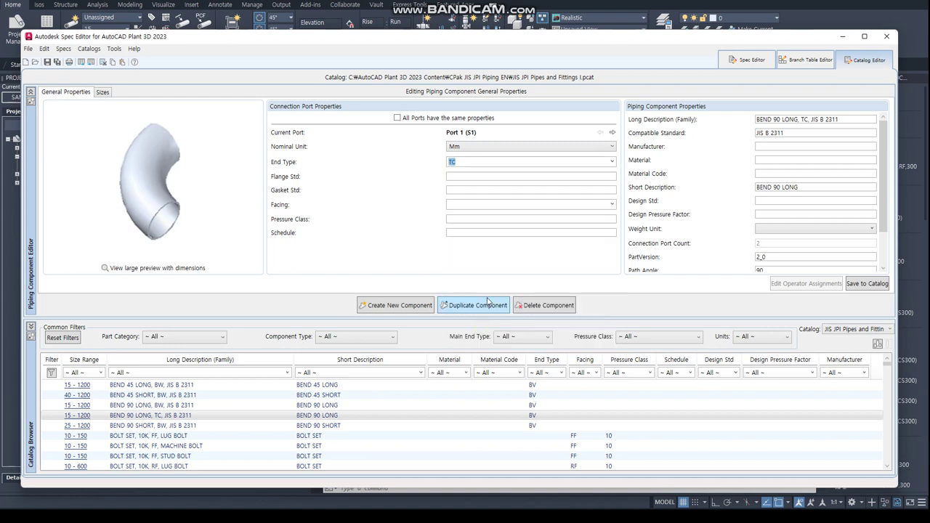
pyautogui.click(613, 133)
pyautogui.click(612, 161)
pyautogui.scroll(-2, 459, 230)
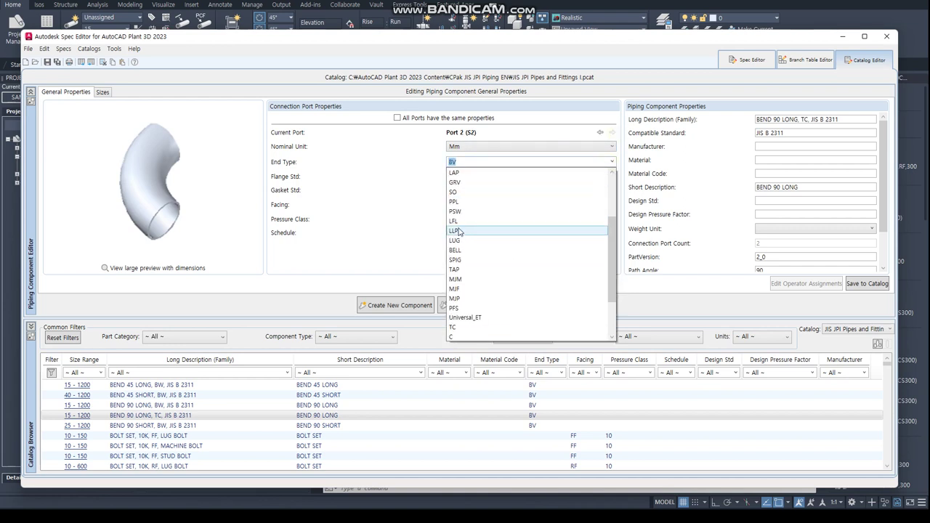
pyautogui.click(467, 327)
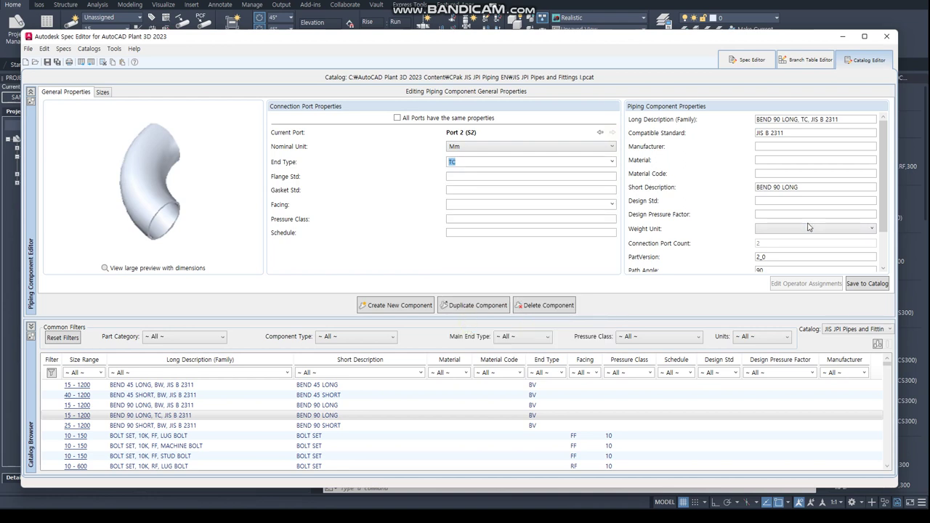
# Set the Iso Symbol SKEY to ELCL and save the TC bend to the catalog.
pyautogui.scroll(-1, 807, 240)
pyautogui.scroll(-1, 793, 254)
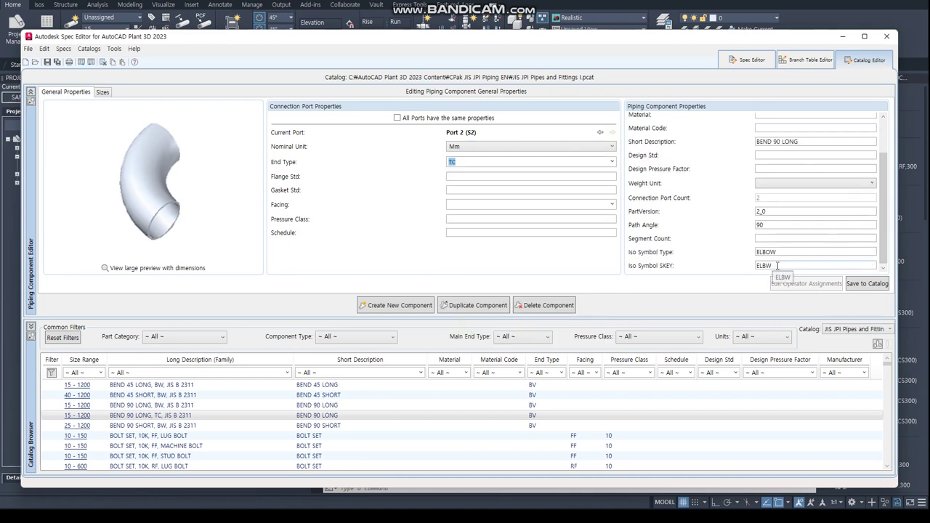
pyautogui.click(783, 266)
pyautogui.write('CL')
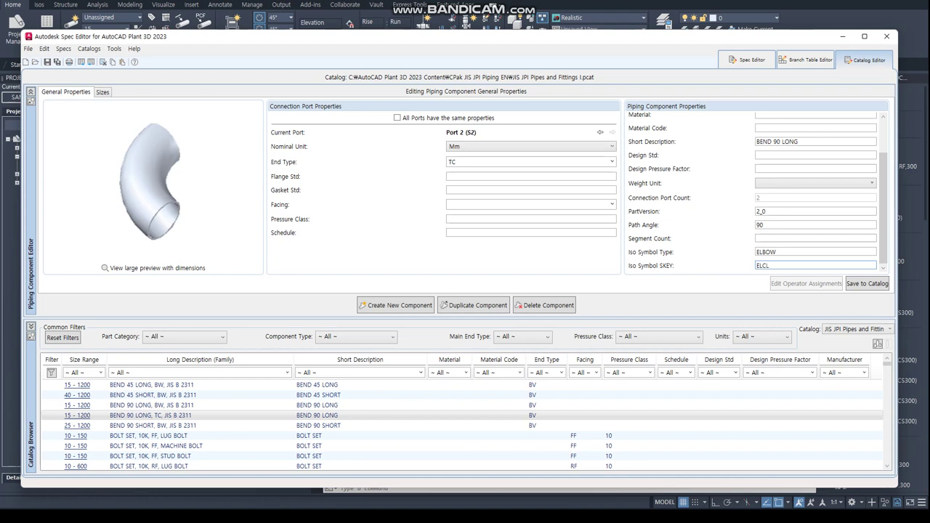
pyautogui.click(873, 285)
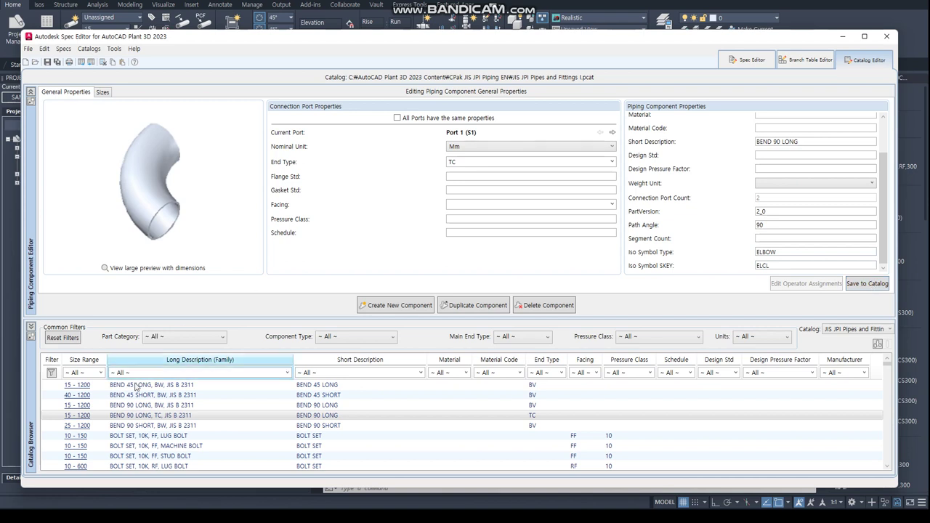
pyautogui.click(612, 132)
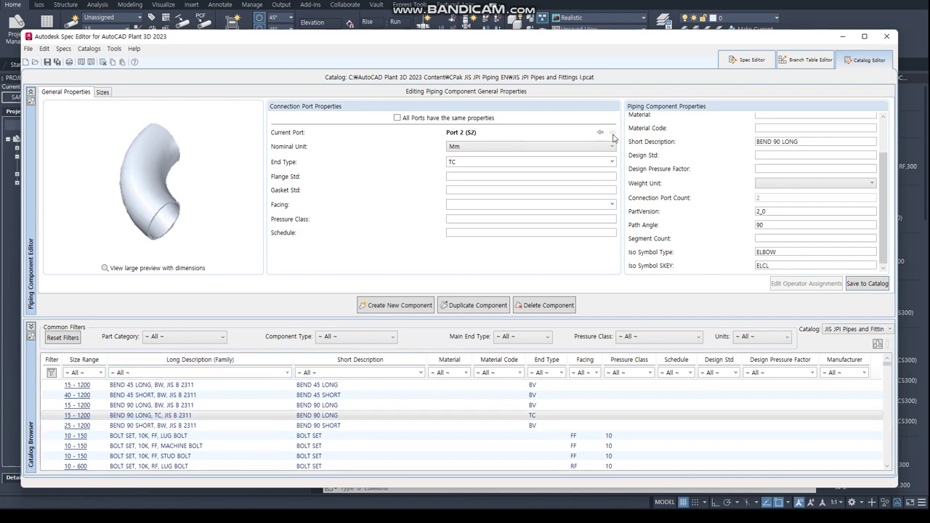
# Add the TC bend to the SAMPLE spec.
pyautogui.rightClick(187, 416)
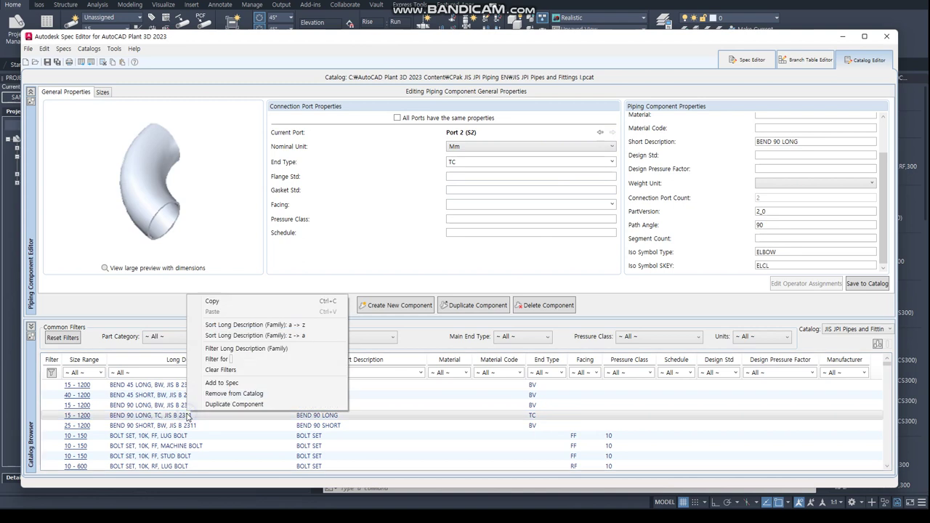
pyautogui.click(221, 383)
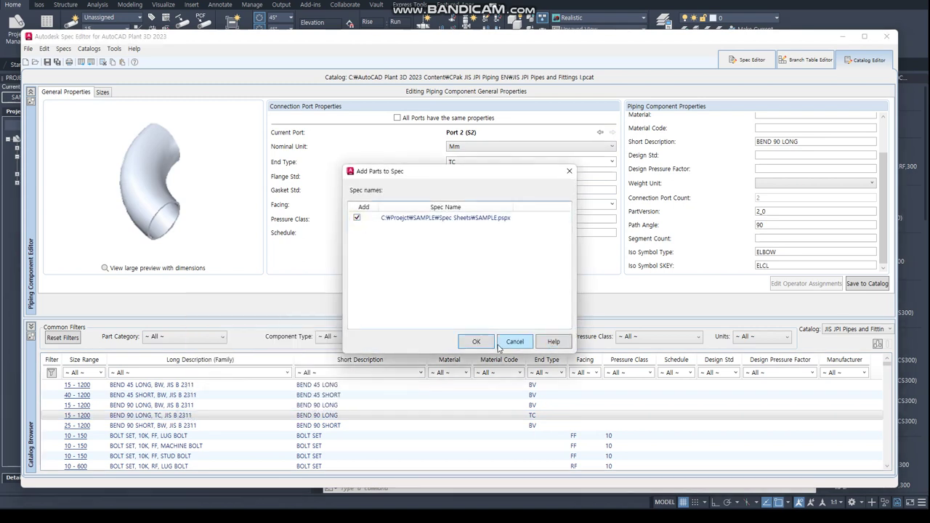
pyautogui.click(476, 342)
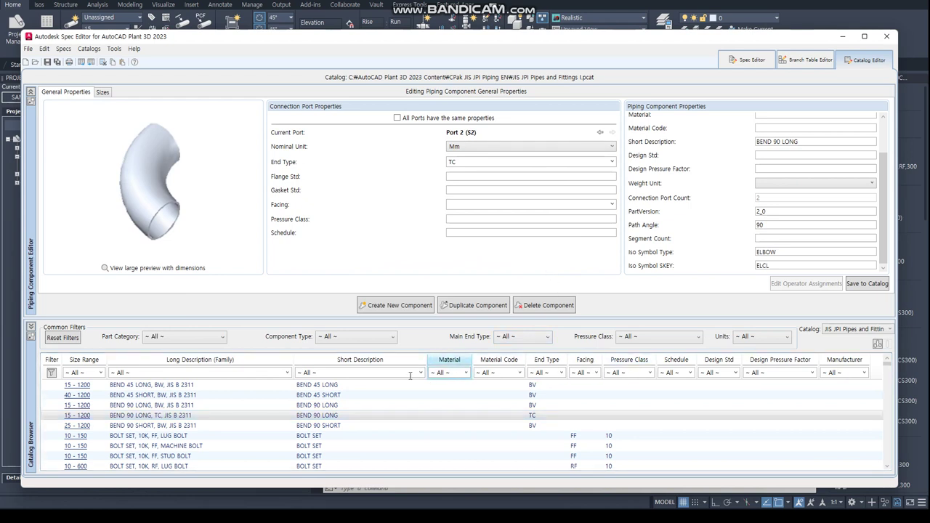
# Filter the Short Description to FLANGE BLIND and scroll through the 150–2500 LB results.
pyautogui.scroll(-5, 197, 400)
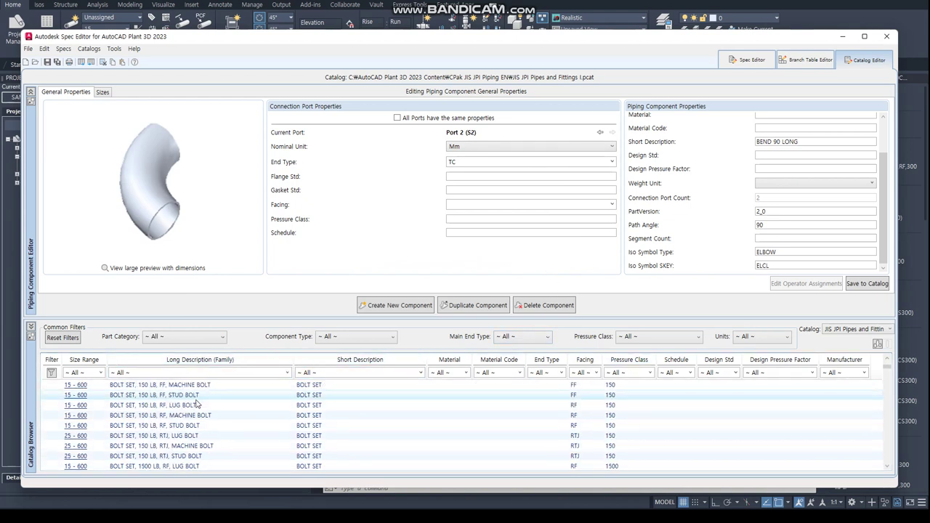
pyautogui.scroll(-5, 197, 403)
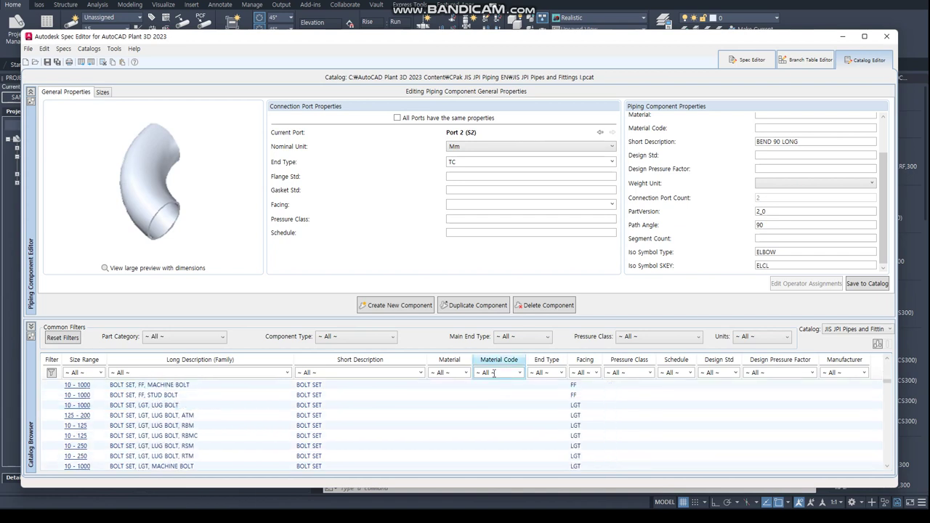
pyautogui.click(421, 373)
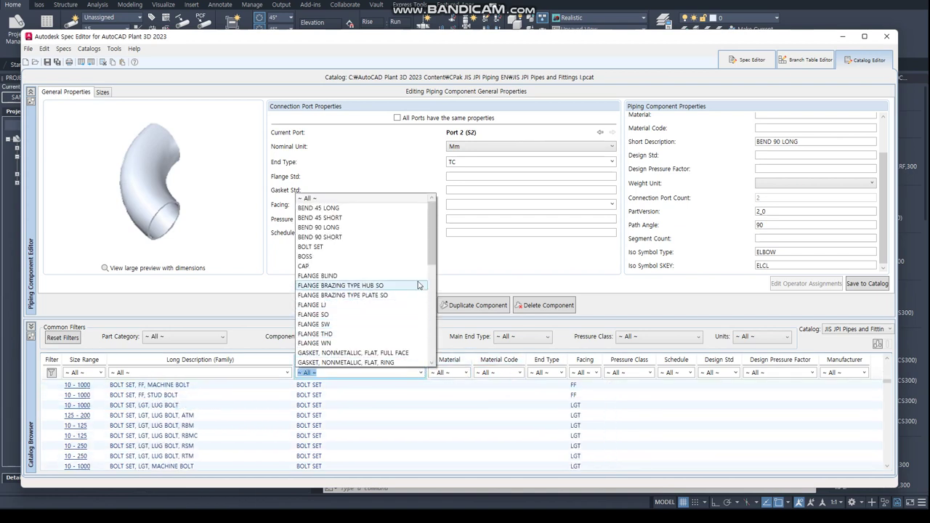
pyautogui.moveTo(434, 256)
pyautogui.mouseDown()
pyautogui.moveTo(429, 285)
pyautogui.moveTo(429, 262)
pyautogui.mouseUp()
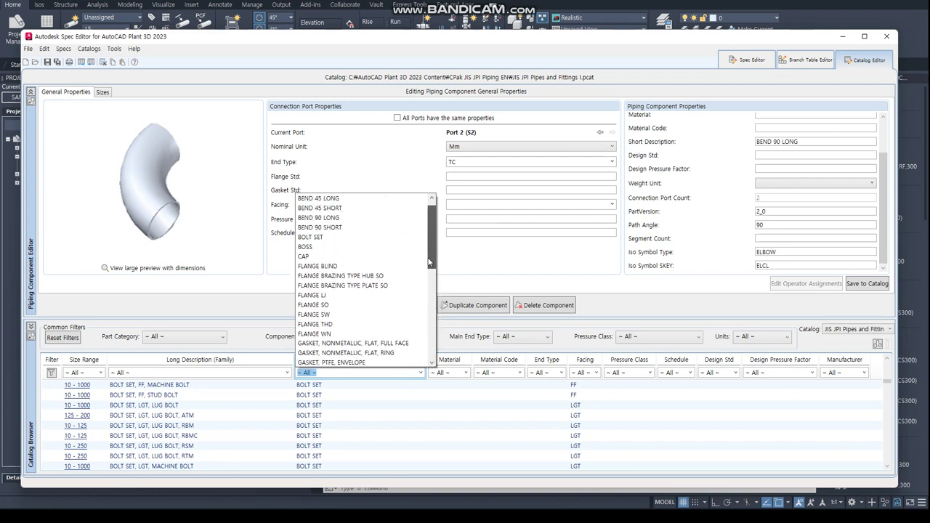
pyautogui.click(367, 266)
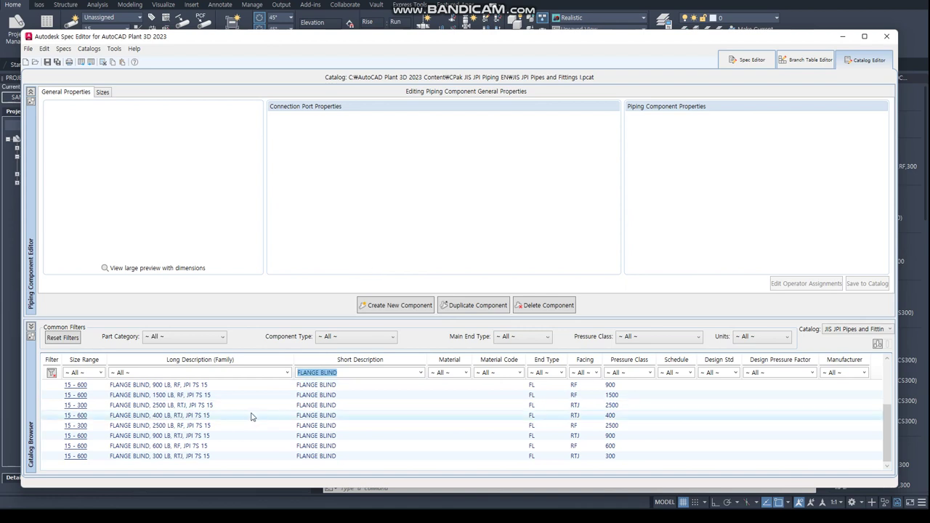
pyautogui.scroll(3, 250, 417)
pyautogui.scroll(2, 247, 411)
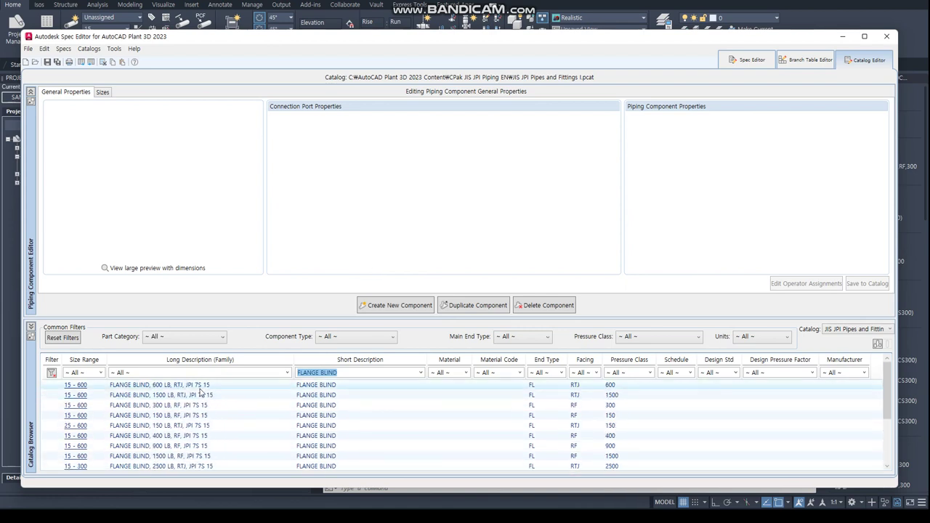
pyautogui.scroll(-1, 243, 413)
pyautogui.scroll(1, 240, 413)
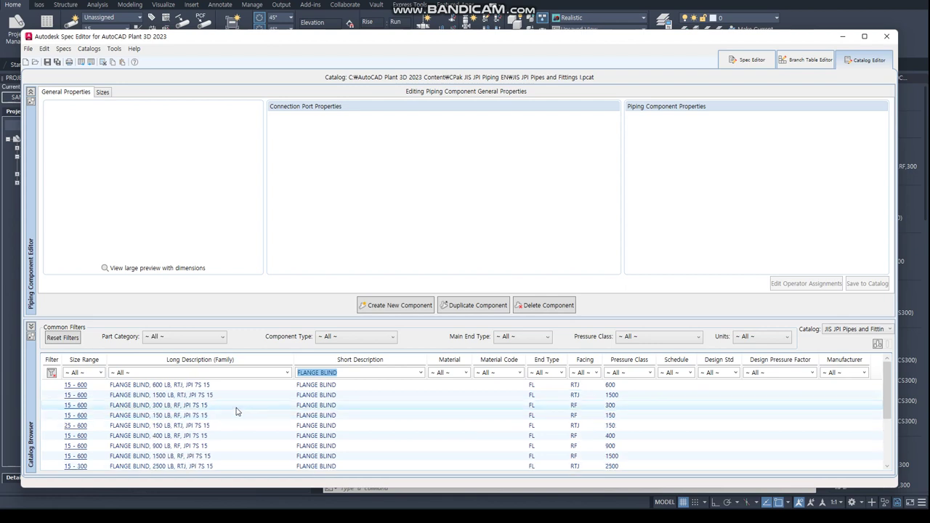
# Duplicate the 150 LB RF flange blind, renaming RF to TC.
pyautogui.click(223, 418)
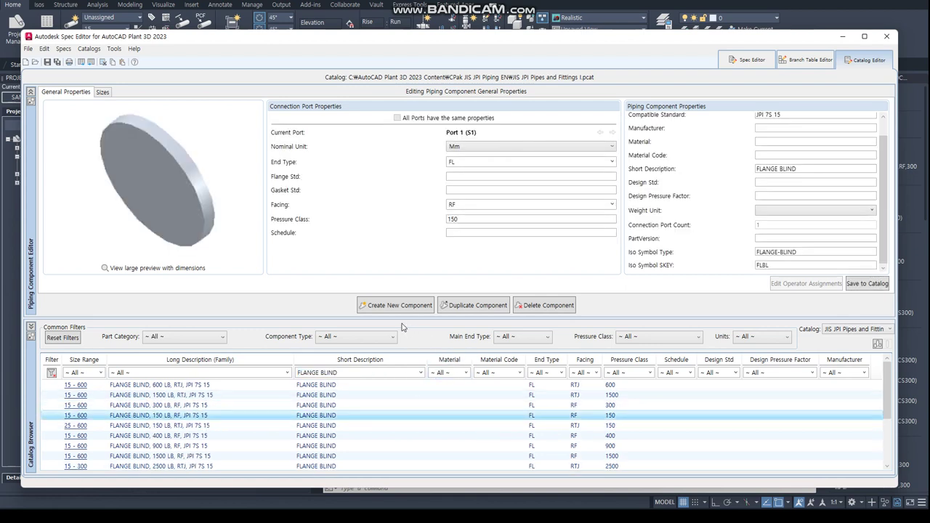
pyautogui.click(478, 306)
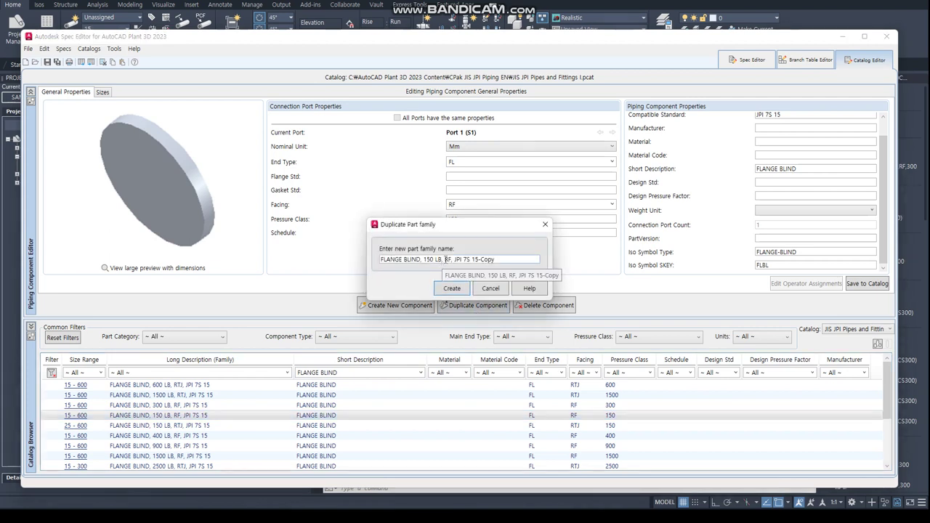
pyautogui.press('Delete')
pyautogui.write('T')
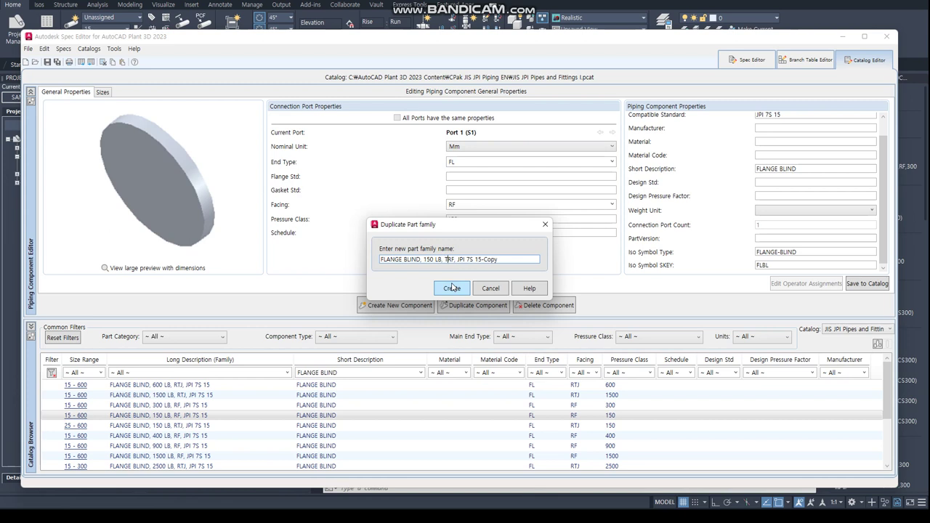
pyautogui.press('Delete')
pyautogui.write('TC')
pyautogui.press('Return')
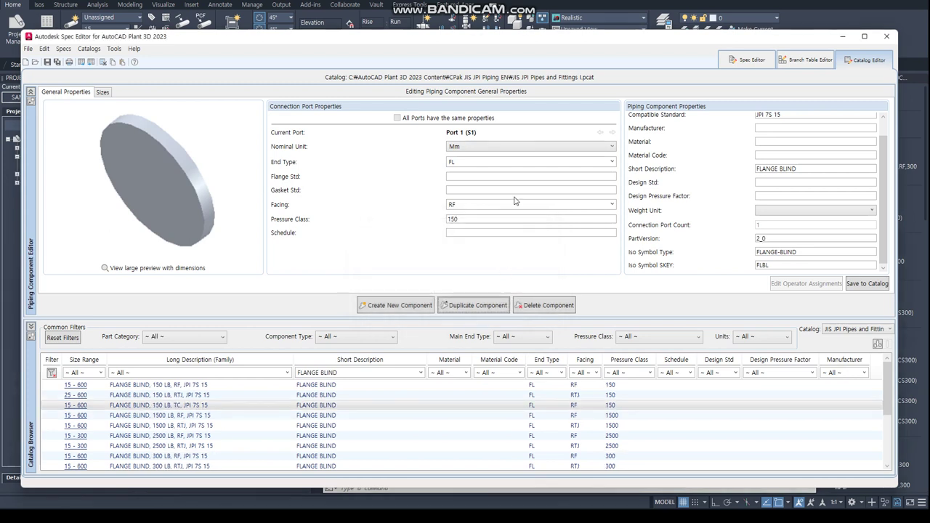
# Set the new flange blind's port 1 end type to TC.
pyautogui.click(613, 163)
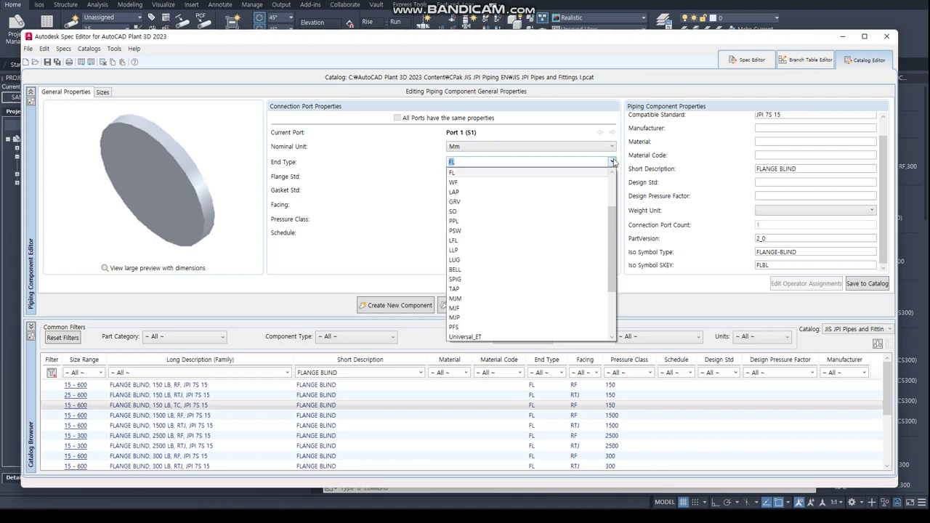
pyautogui.scroll(-1, 529, 288)
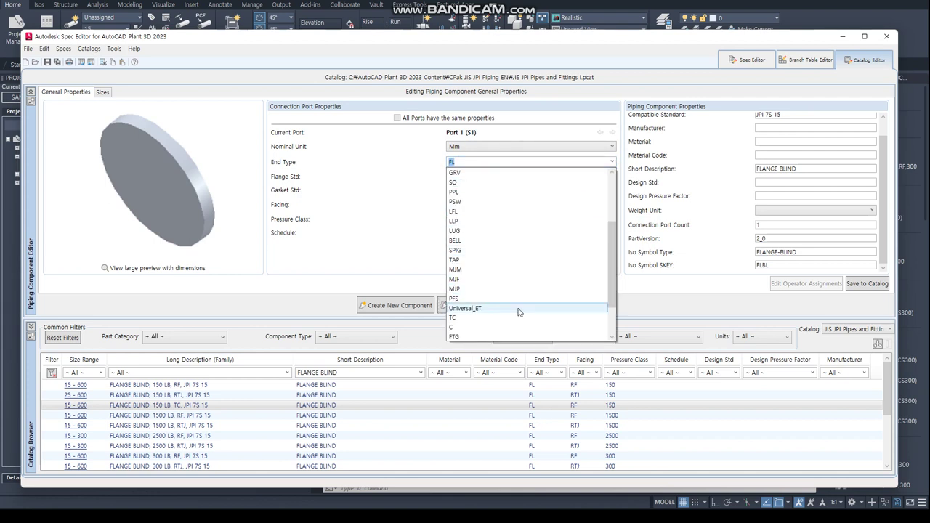
pyautogui.click(519, 318)
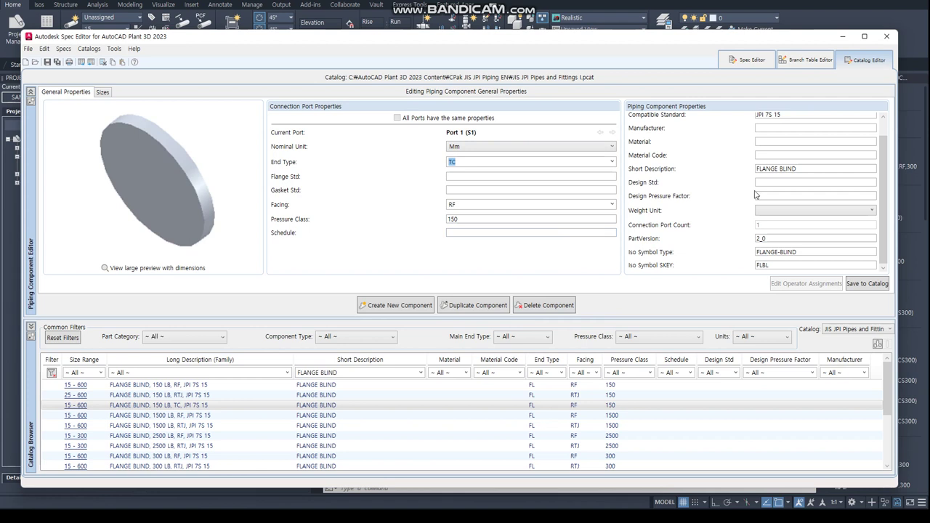
pyautogui.scroll(1, 885, 240)
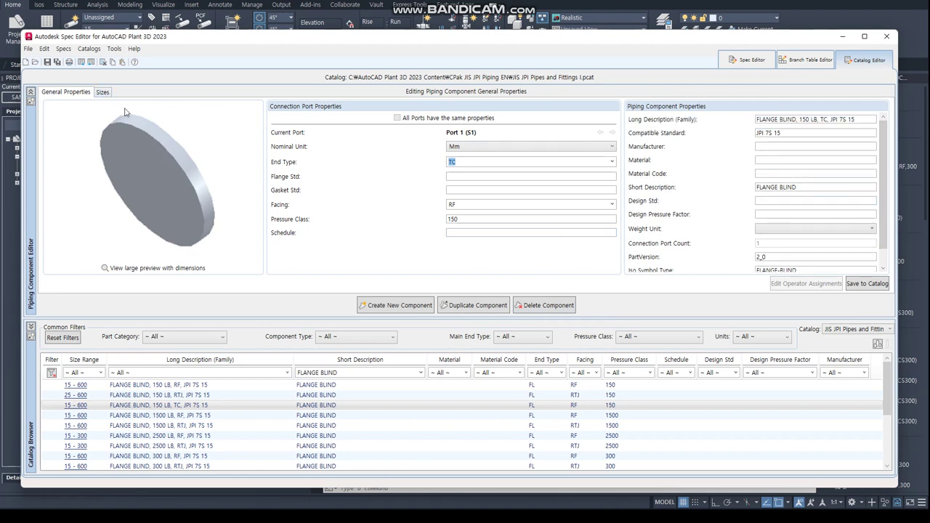
pyautogui.click(104, 93)
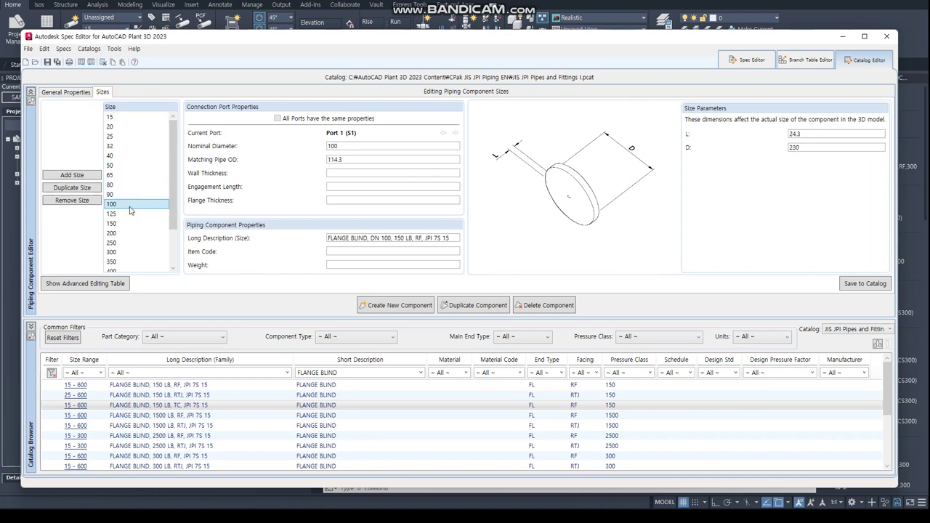
# Set size 100 of the TC flange blind to L 12 and D 170, then save to catalog.
pyautogui.click(134, 205)
pyautogui.moveTo(355, 161); pyautogui.dragTo(309, 162)
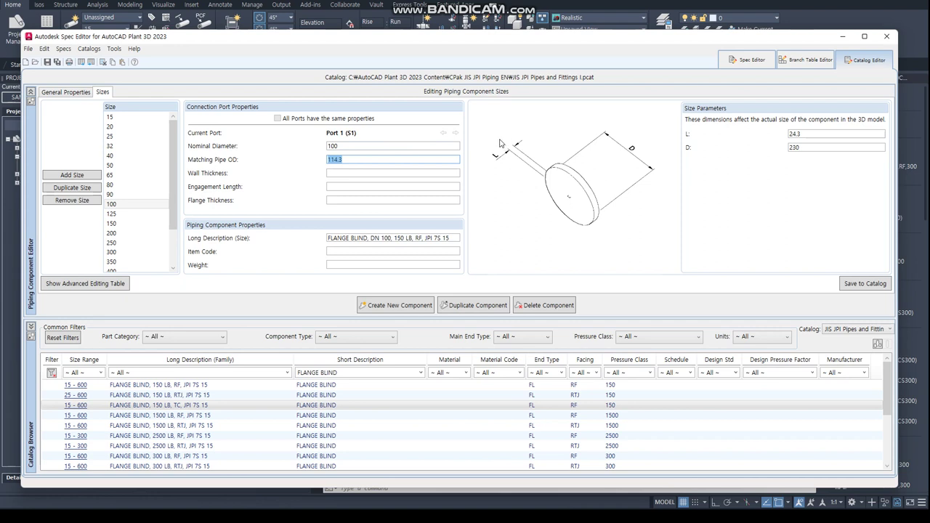
pyautogui.click(818, 135)
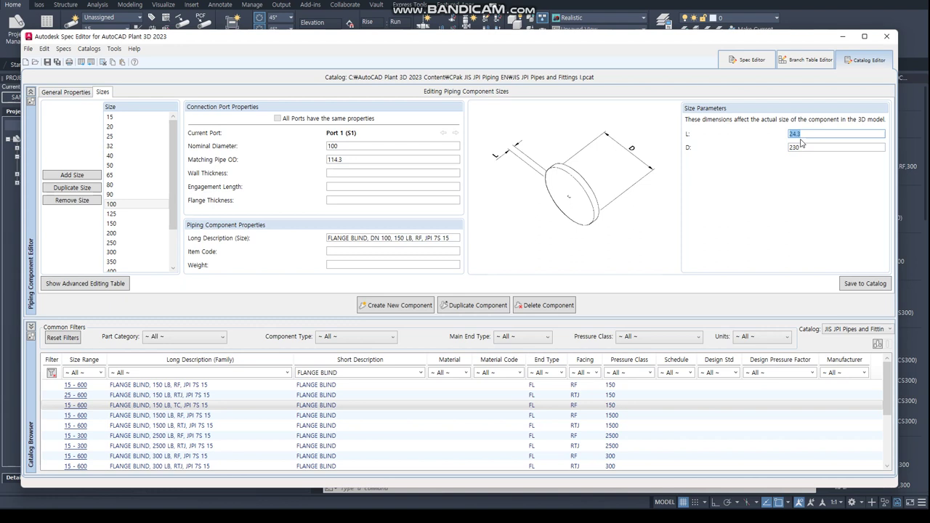
pyautogui.write('12')
pyautogui.click(830, 148)
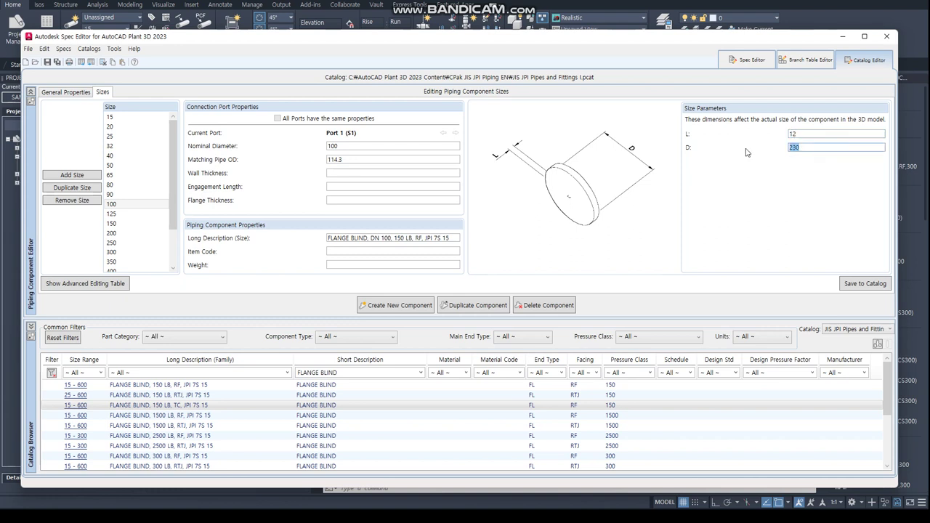
pyautogui.write('170')
pyautogui.click(865, 284)
# Add the 150 LB TC flange blind to the SAMPLE spec.
pyautogui.rightClick(172, 406)
pyautogui.click(218, 378)
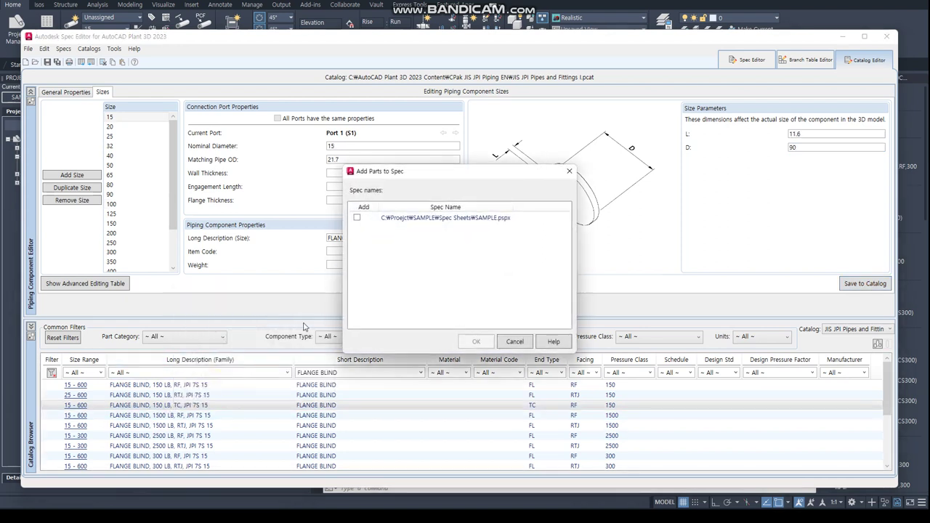
pyautogui.click(357, 217)
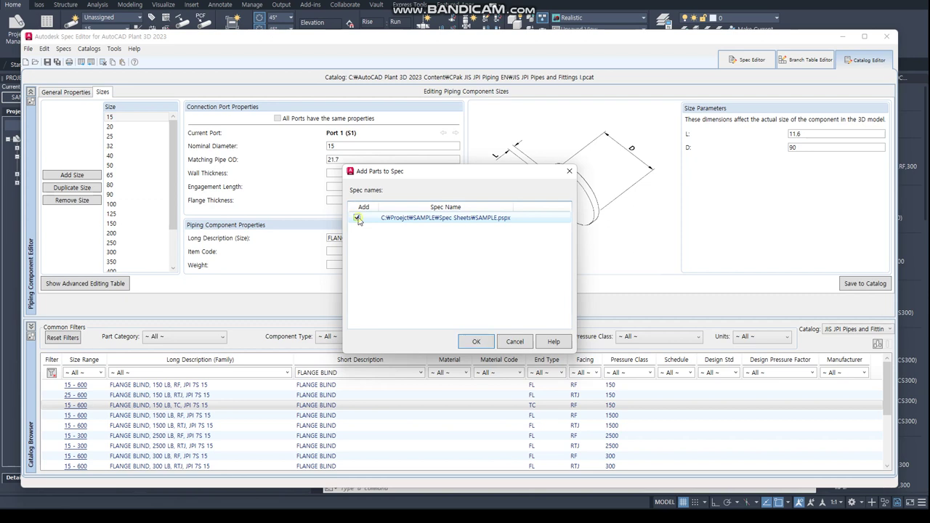
pyautogui.click(476, 342)
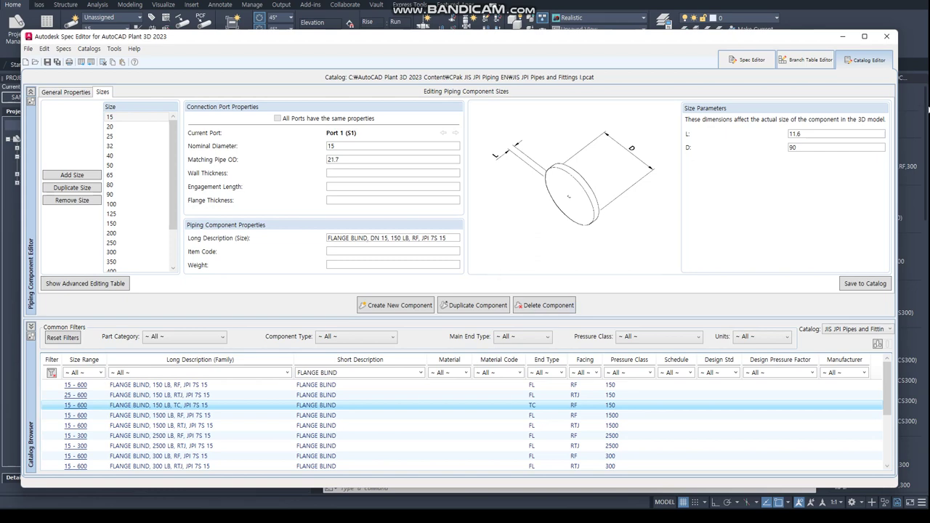
# Check the flange blind, elbow and pipe entries in SAMPLE, then return to the Catalog Editor.
pyautogui.click(749, 63)
pyautogui.click(214, 160)
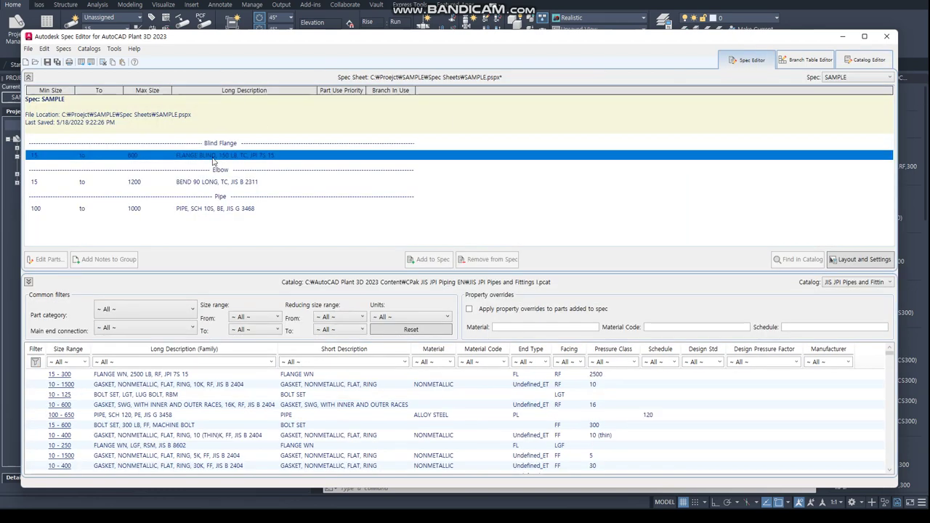
pyautogui.keyDown('ctrl'); pyautogui.click(196, 183); pyautogui.keyUp('ctrl')
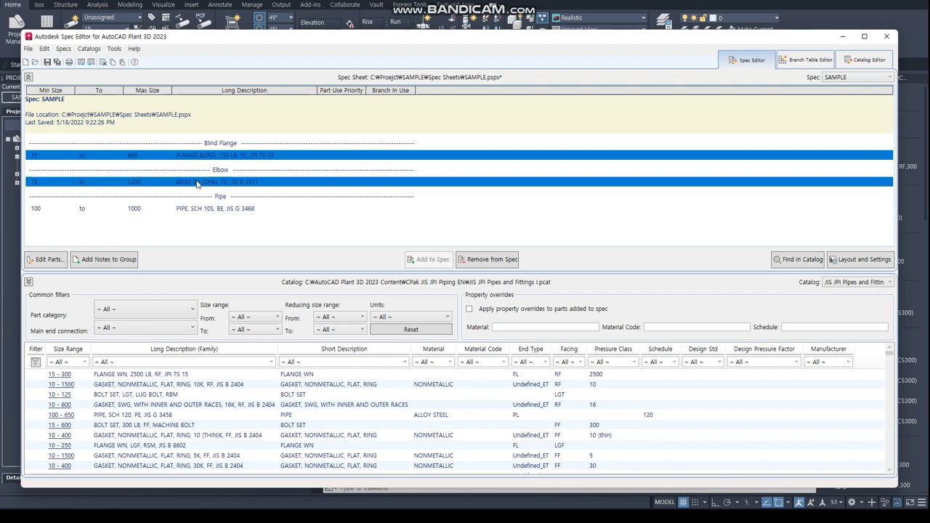
pyautogui.click(196, 184)
pyautogui.keyDown('shift'); pyautogui.click(203, 208); pyautogui.keyUp('shift')
pyautogui.click(203, 208)
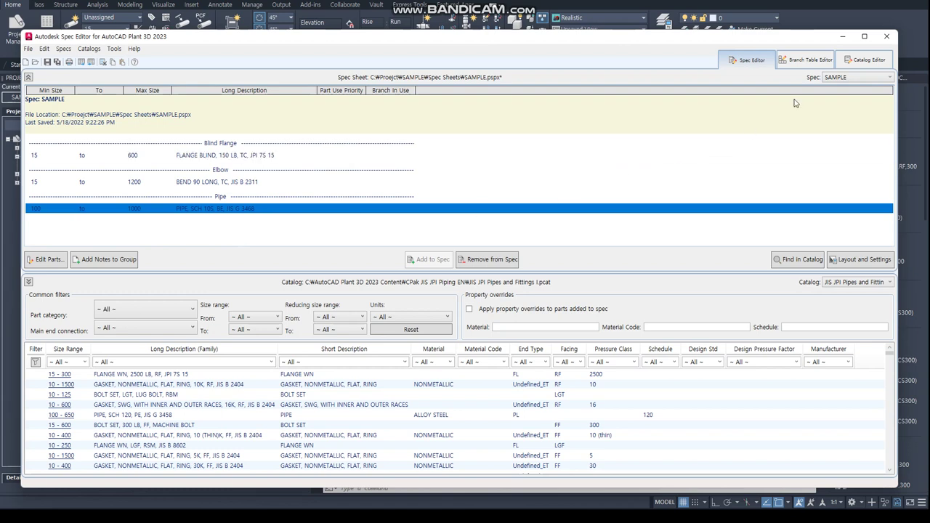
pyautogui.click(880, 64)
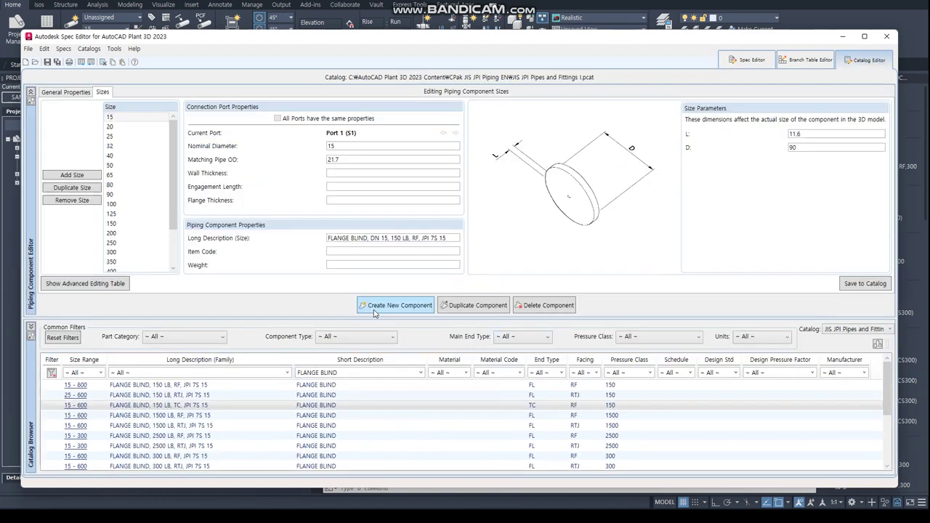
pyautogui.click(421, 373)
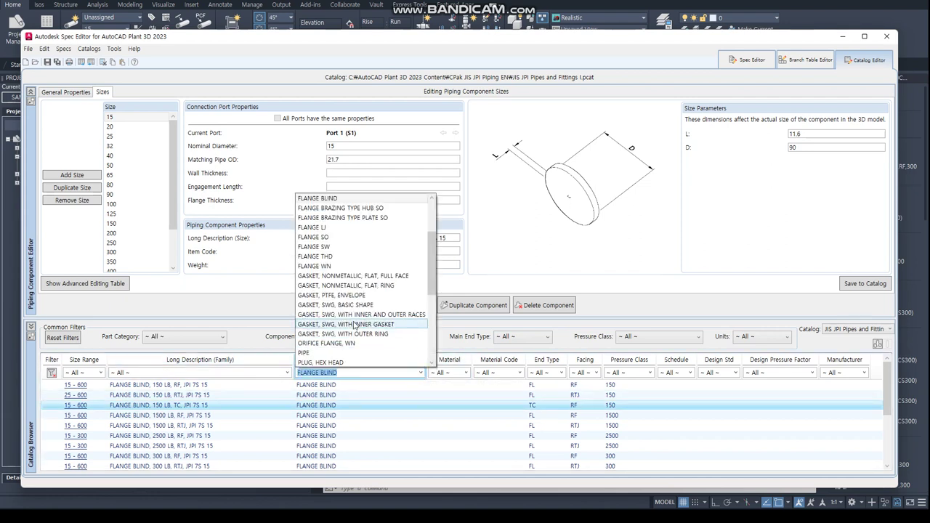
# Filter to GASKET, PTFE, ENVELOPE and duplicate the 10K FF gasket as a 10K TC family.
pyautogui.click(360, 296)
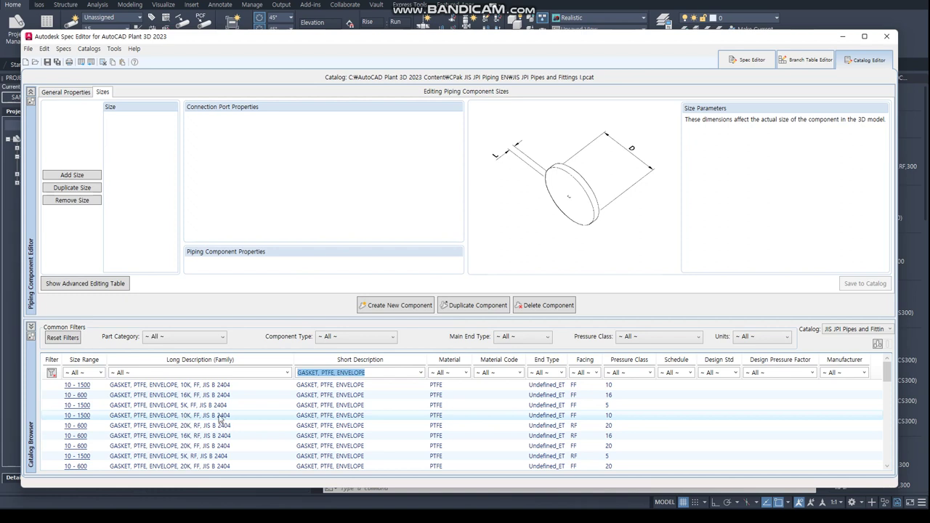
pyautogui.click(186, 388)
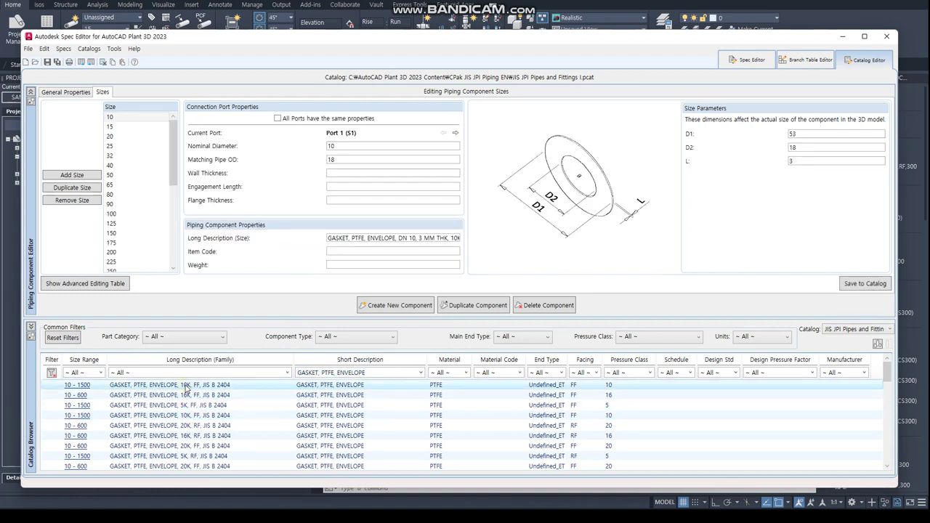
pyautogui.click(468, 309)
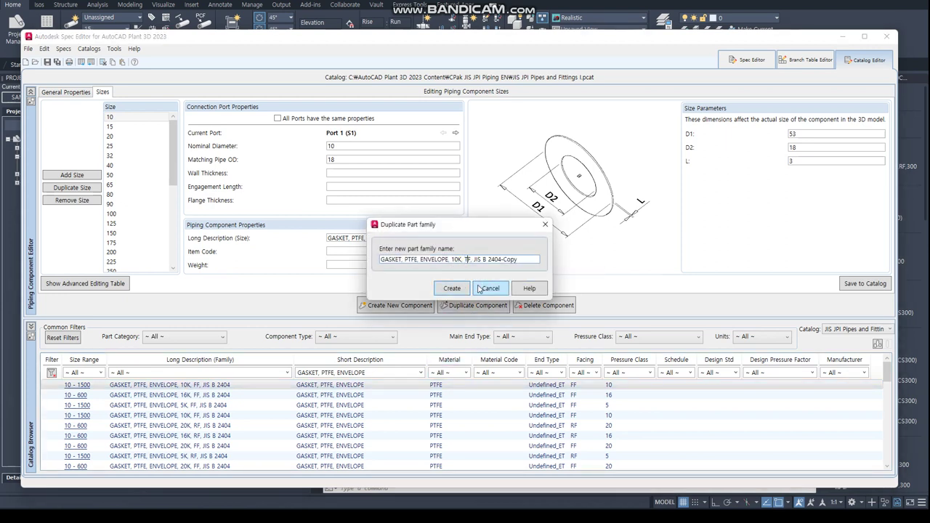
pyautogui.press('Delete')
pyautogui.write('O')
pyautogui.press('Return')
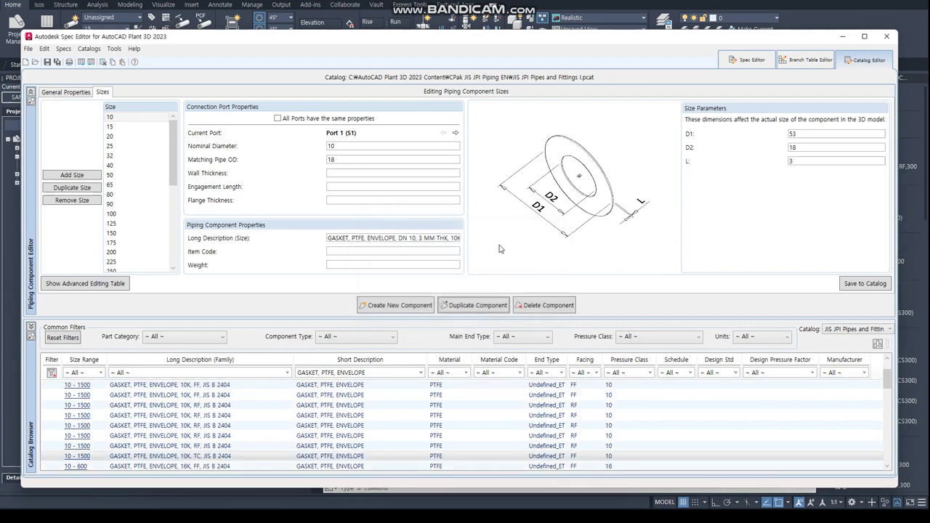
# Change the TC gasket's size 100 D1 from 159 to 130 and save it to the catalog.
pyautogui.click(229, 458)
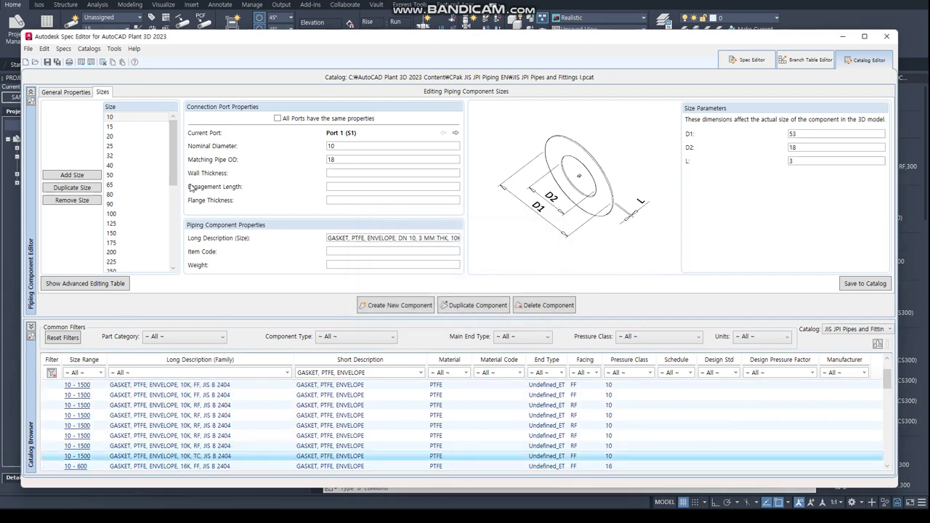
pyautogui.click(74, 94)
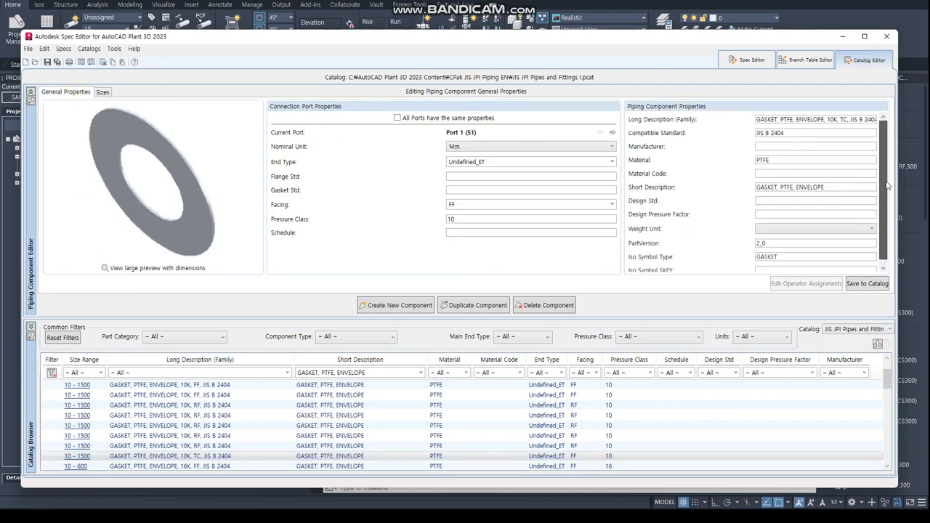
pyautogui.click(104, 93)
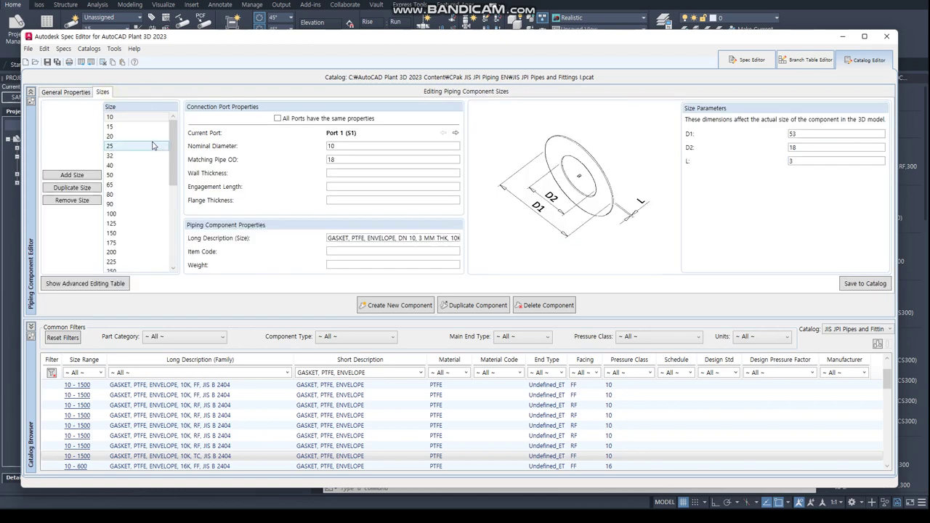
pyautogui.click(122, 215)
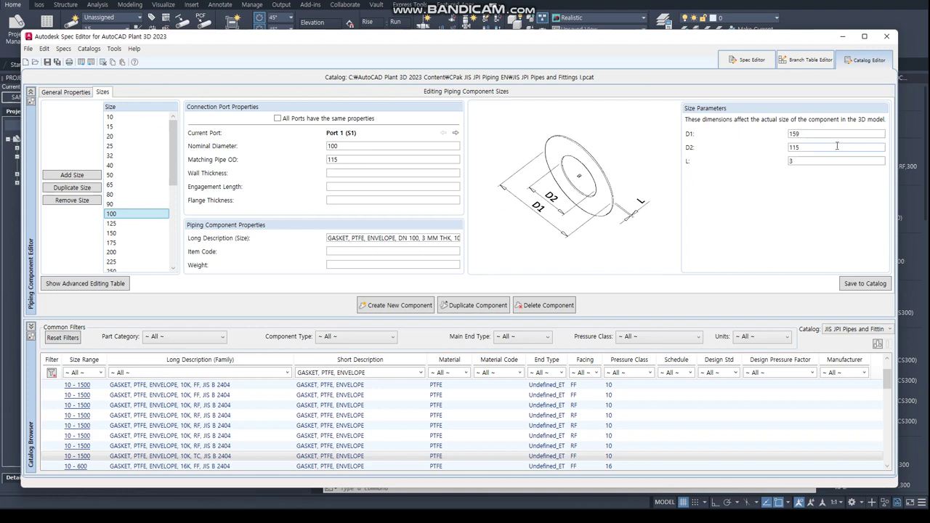
pyautogui.moveTo(810, 134); pyautogui.dragTo(780, 137)
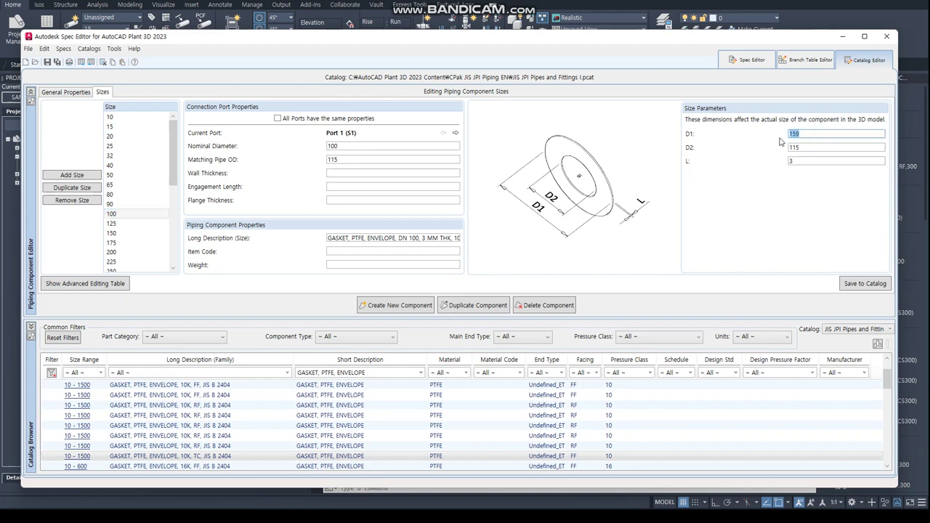
pyautogui.write('130')
pyautogui.click(864, 285)
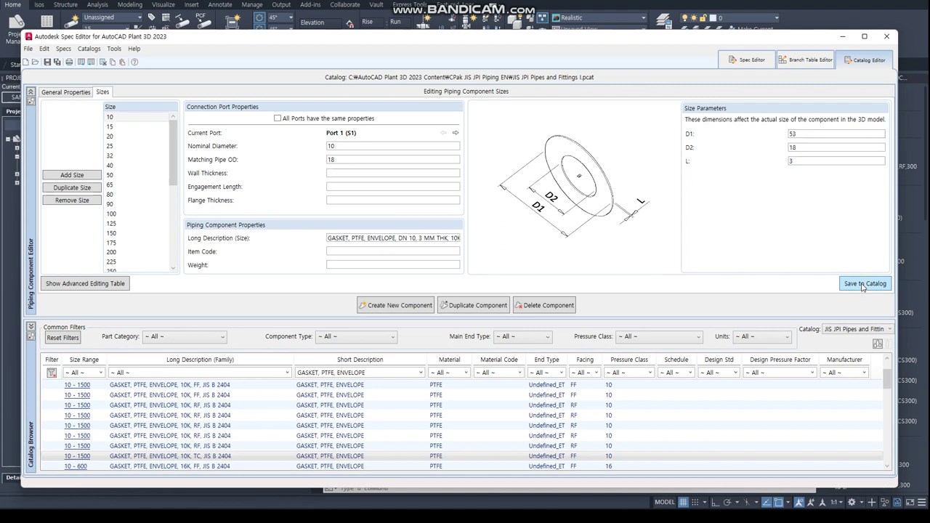
pyautogui.rightClick(165, 455)
# Add the 10K TC PTFE envelope gasket to SAMPLE.pspx through Add to Spec.
pyautogui.click(195, 427)
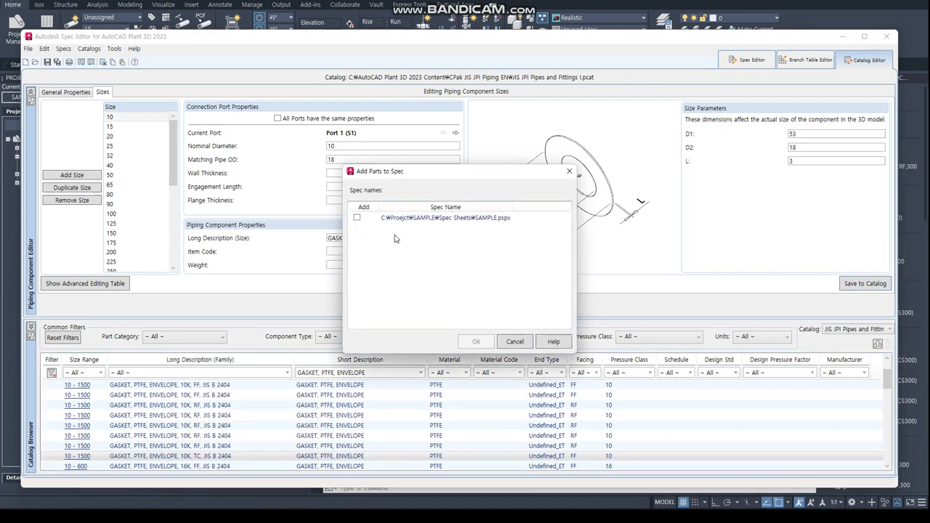
pyautogui.click(357, 218)
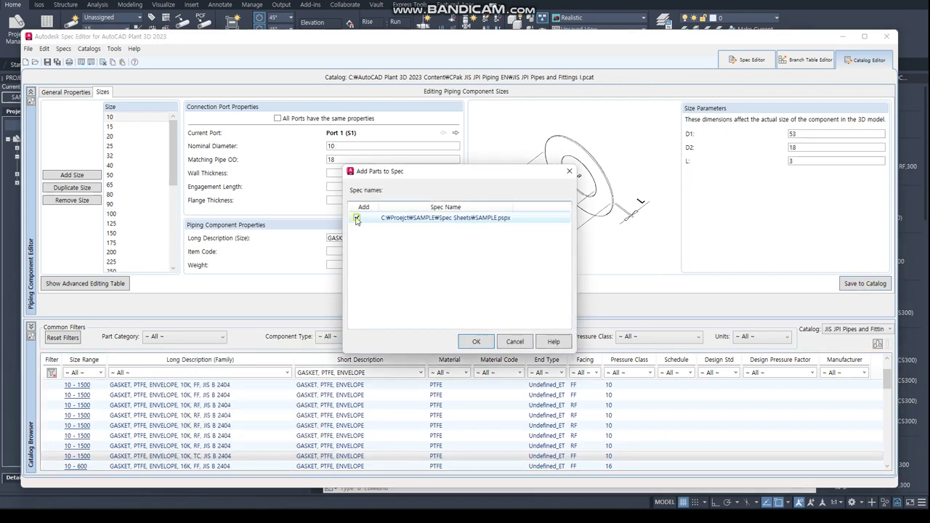
pyautogui.click(475, 342)
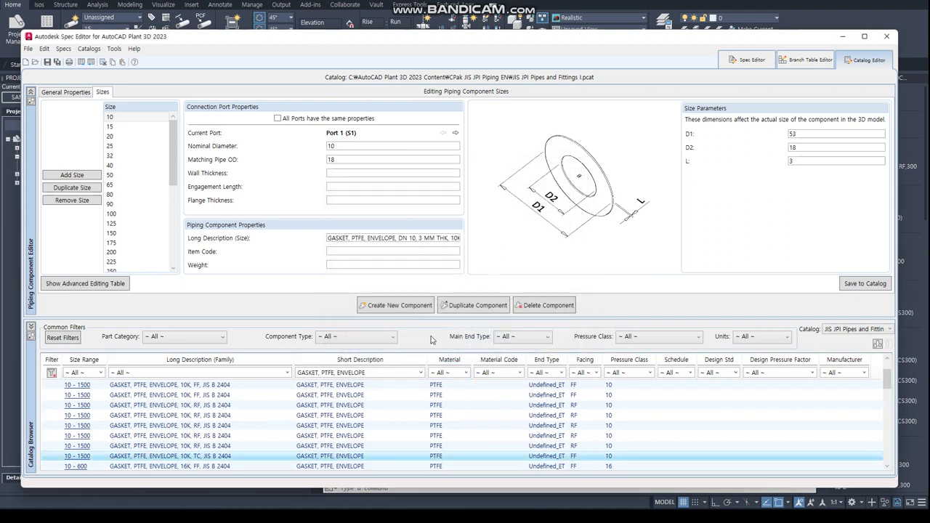
# Start a new metric Fasteners > Clamp component with size range 100 to 100.
pyautogui.click(403, 306)
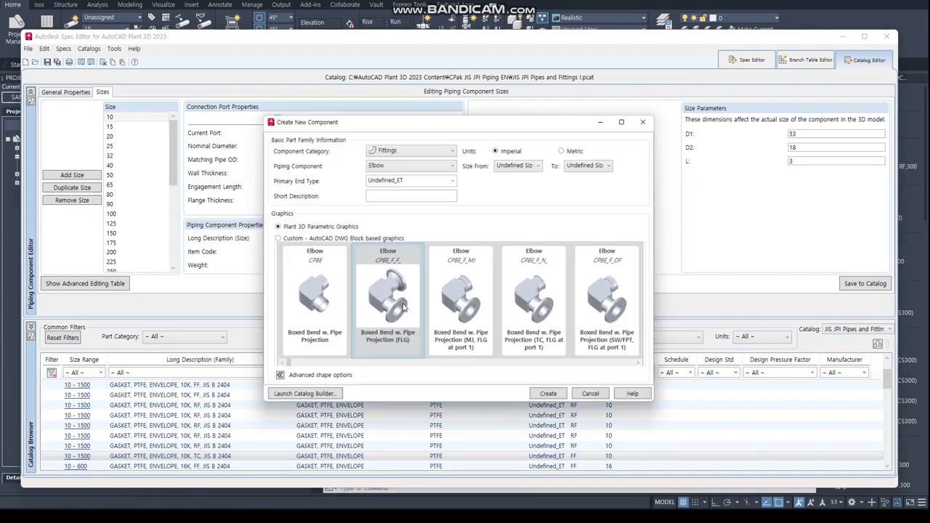
pyautogui.click(454, 150)
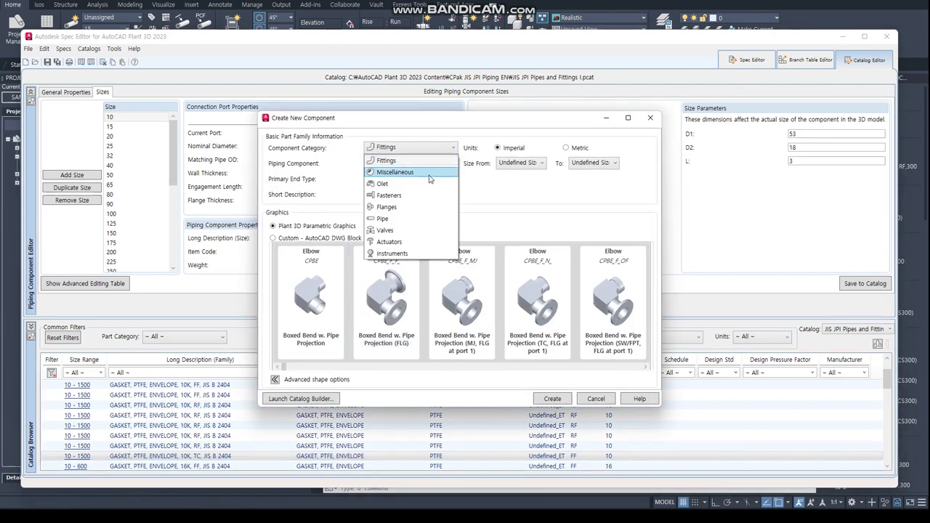
pyautogui.click(422, 195)
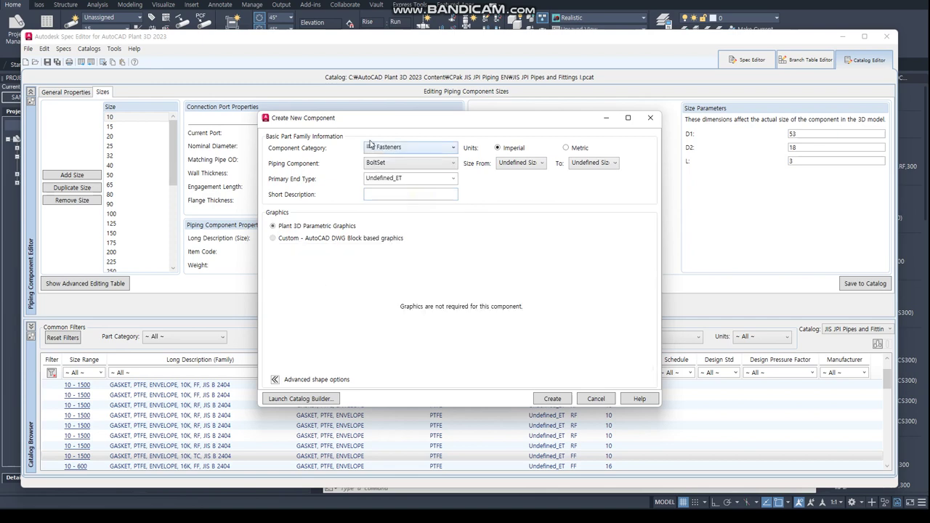
pyautogui.click(453, 165)
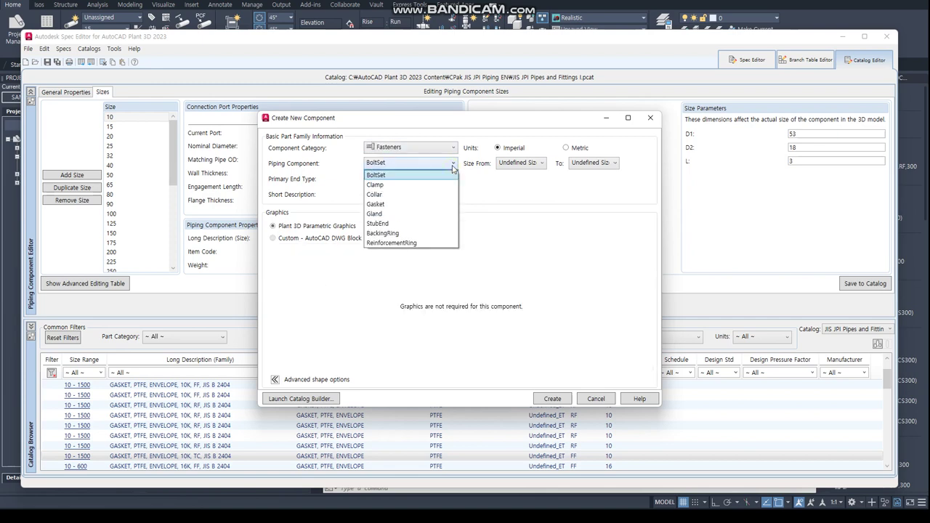
pyautogui.click(417, 185)
pyautogui.click(575, 148)
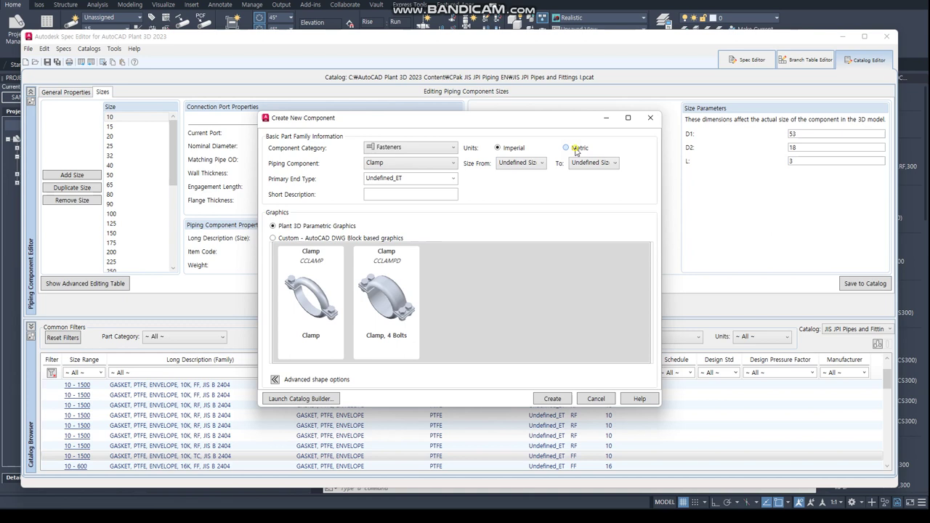
pyautogui.click(534, 164)
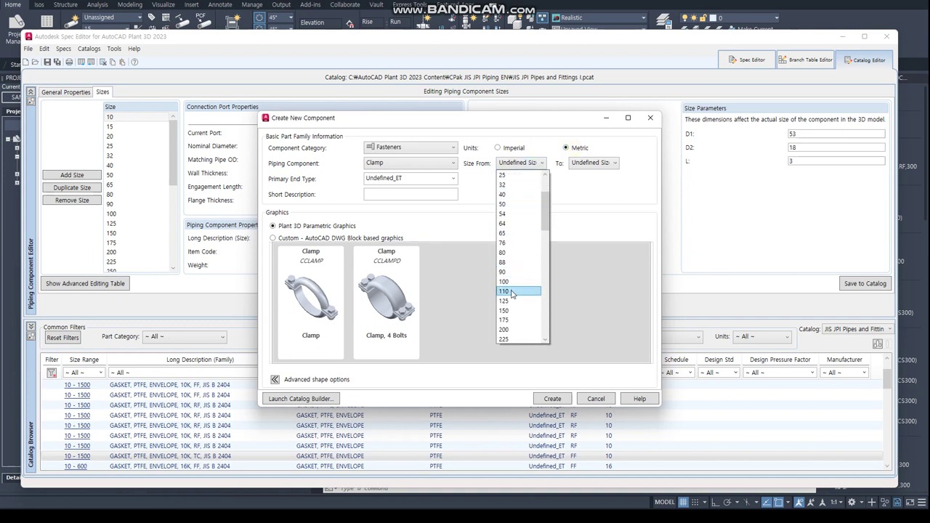
pyautogui.click(518, 284)
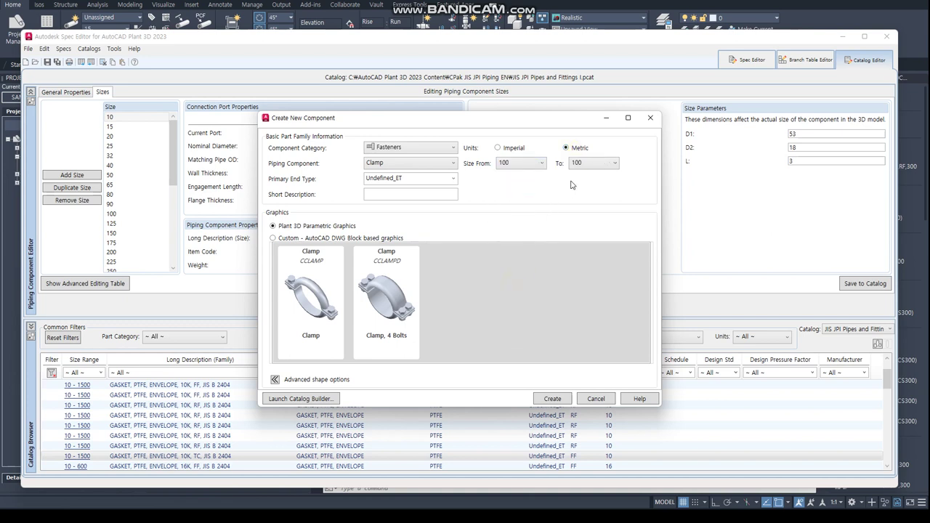
# Set the clamp's end type to TC, pick the CCLAMP graphic and create it.
pyautogui.click(453, 180)
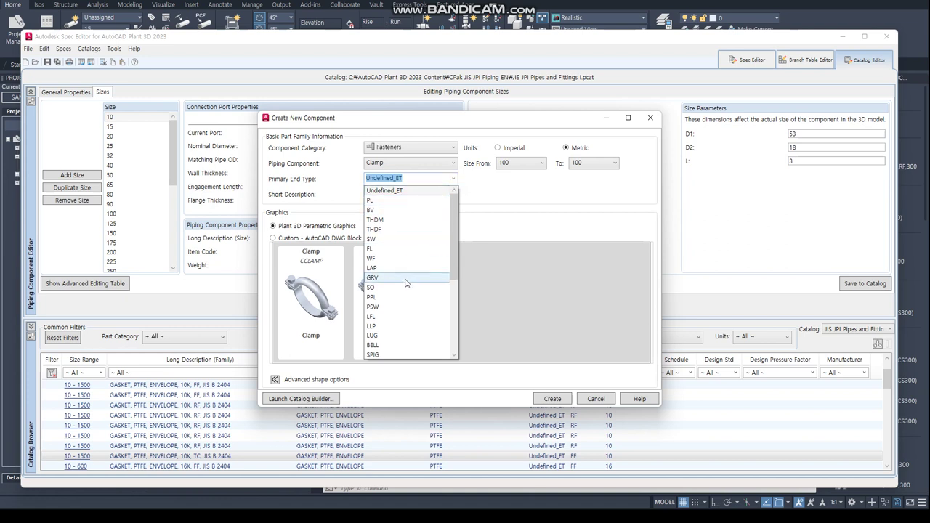
pyautogui.scroll(-2, 405, 268)
pyautogui.scroll(-1, 398, 306)
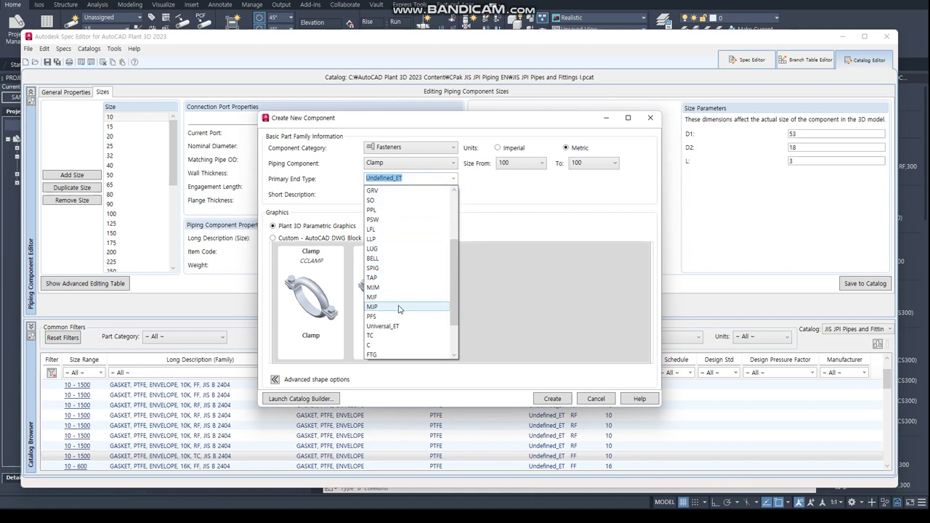
pyautogui.click(397, 334)
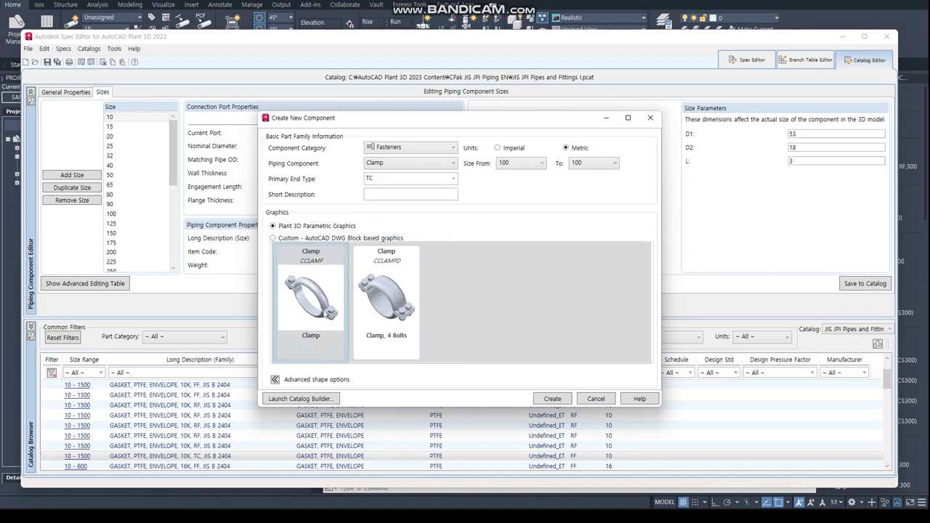
pyautogui.click(320, 314)
pyautogui.click(553, 399)
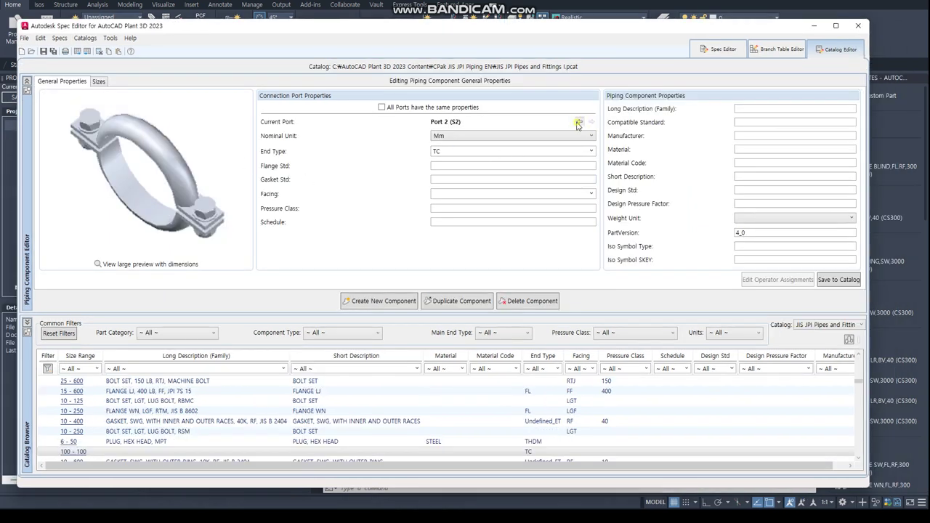
# Enter family description CLAMP, Iso Symbol Type CLAMP and SKEY CLMP, then check Port 2.
pyautogui.click(743, 110)
pyautogui.click(799, 247)
pyautogui.write('CLAMP')
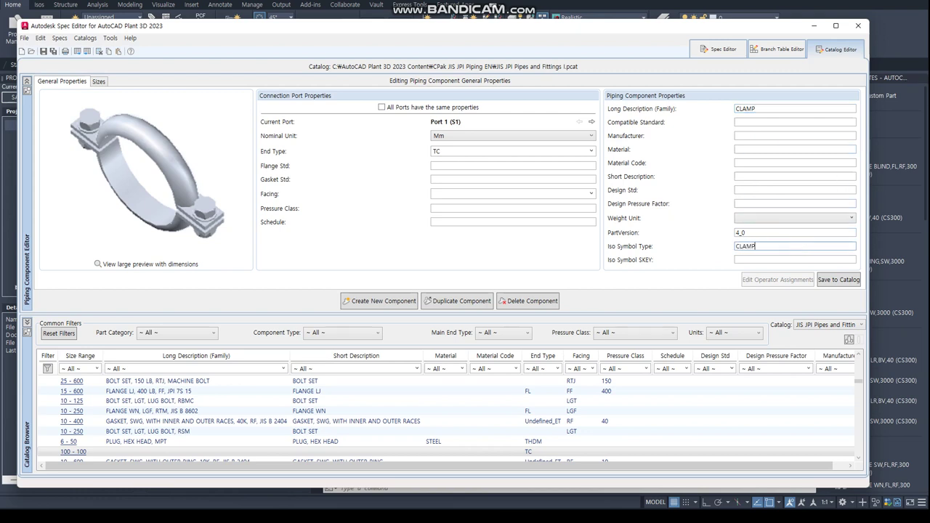
pyautogui.press('Tab')
pyautogui.write('CLMP')
pyautogui.click(592, 123)
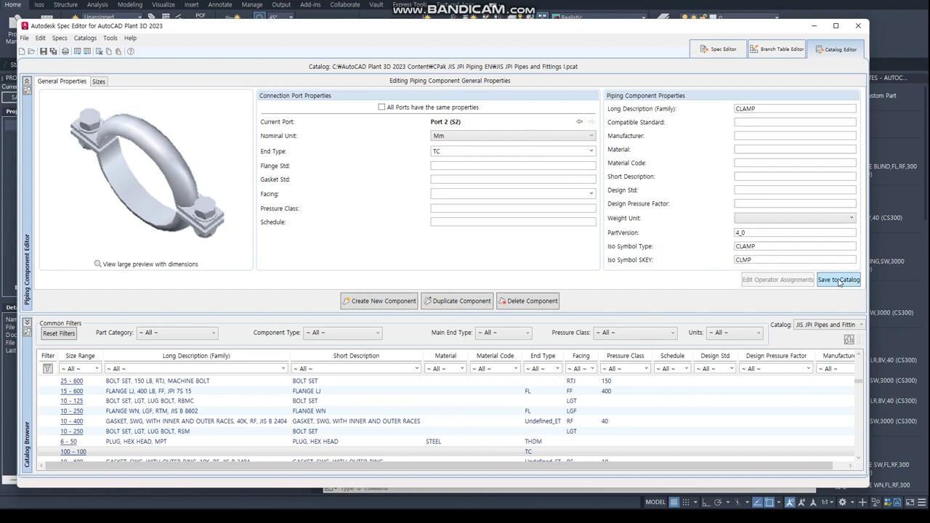
# On the Sizes tab, enter matching pipe OD 114.3 for Port 2 and Port 1, and size description CLAMP 100A.
pyautogui.click(99, 82)
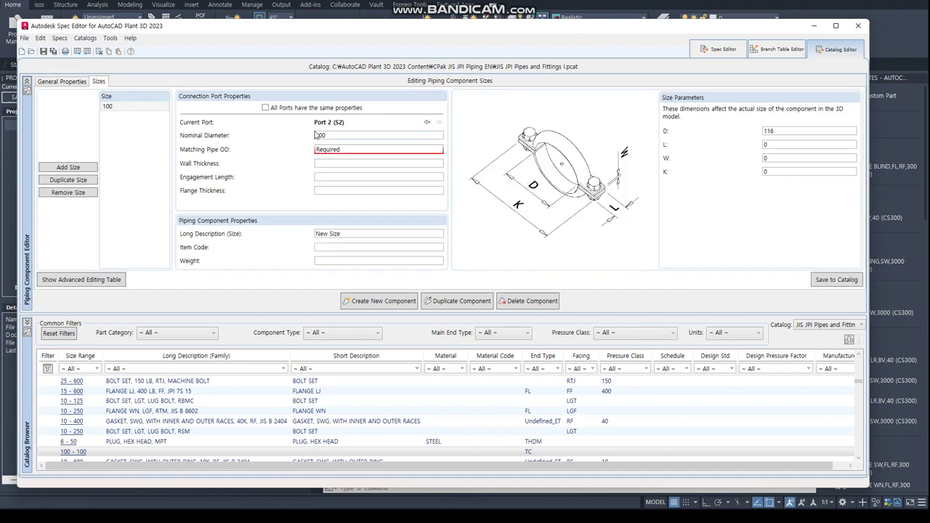
pyautogui.click(371, 148)
pyautogui.write('114.3')
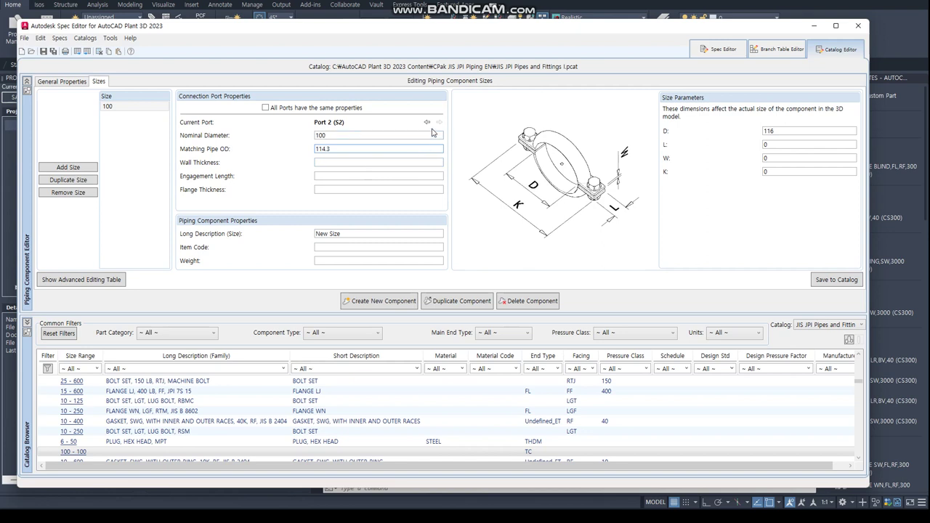
pyautogui.click(338, 234)
pyautogui.moveTo(343, 235); pyautogui.dragTo(295, 240)
pyautogui.write('CLAMP 100A')
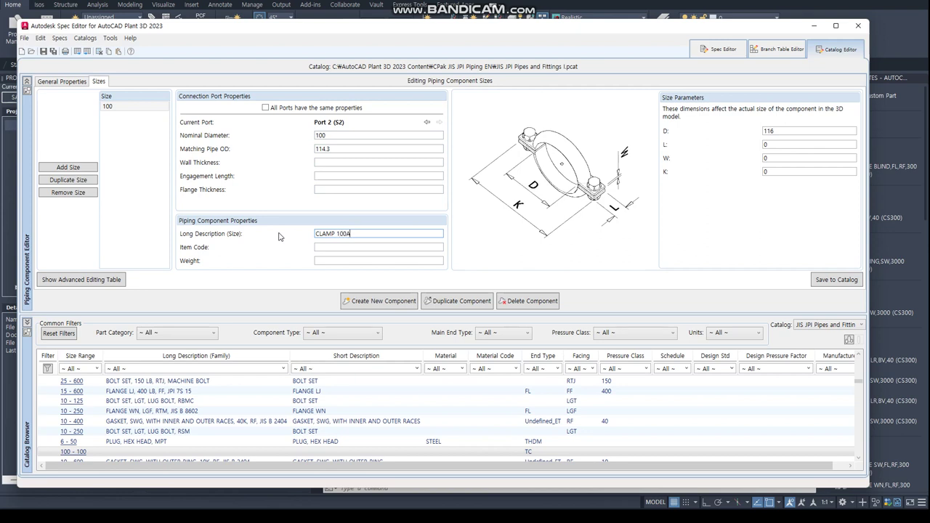
pyautogui.click(427, 122)
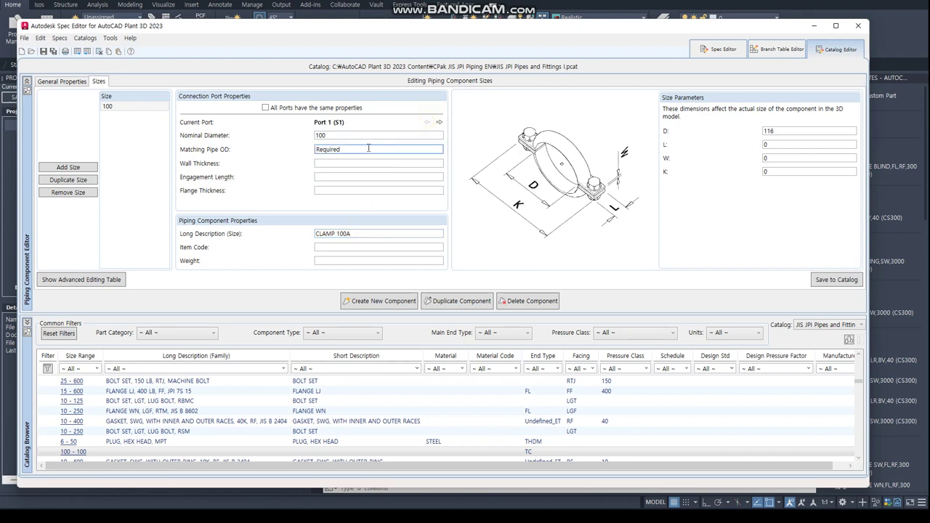
pyautogui.write('114.3')
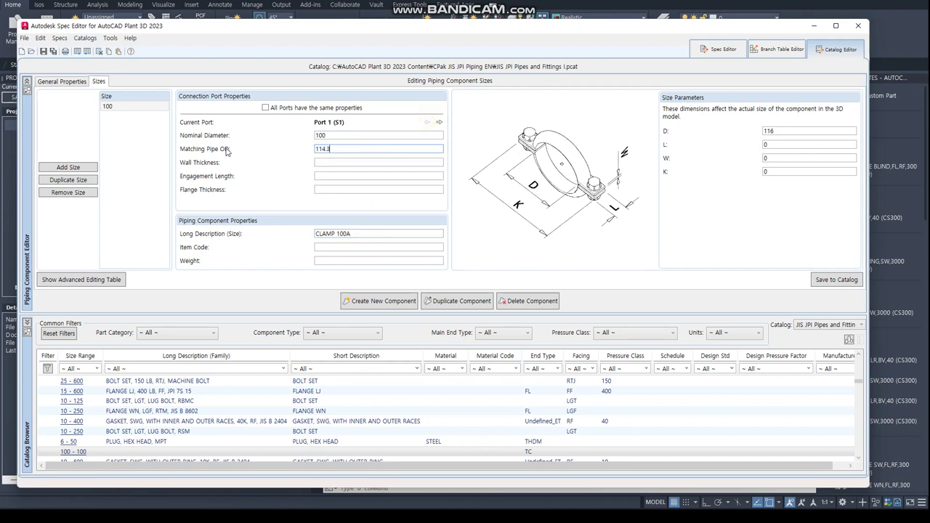
# Enter the clamp size parameters D 116, L 70, W 3 and K 300.
pyautogui.doubleClick(789, 131)
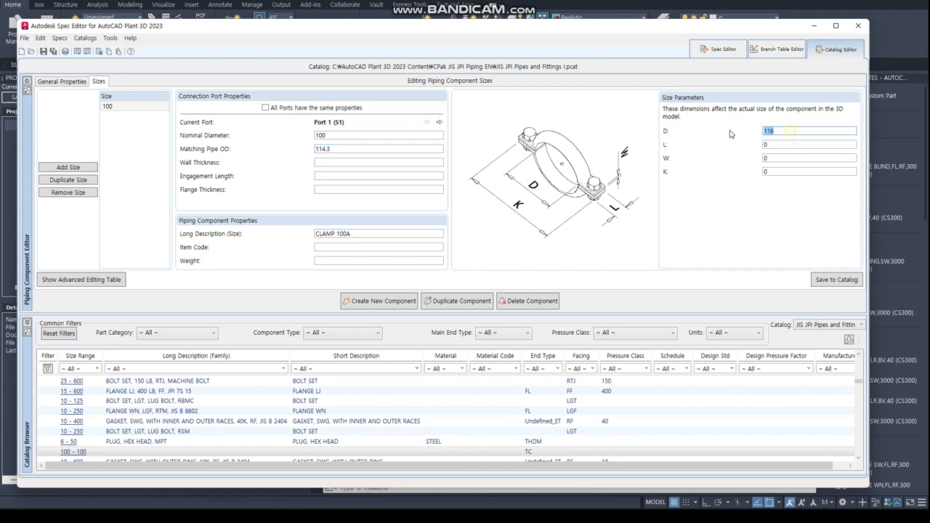
pyautogui.write('11')
pyautogui.press('Tab')
pyautogui.write('10')
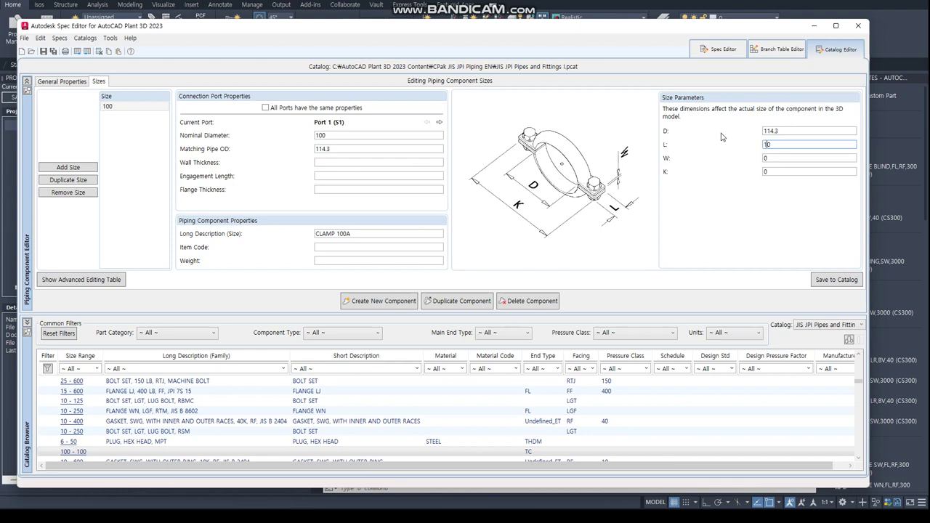
pyautogui.write('16')
pyautogui.press('Tab')
pyautogui.write('70')
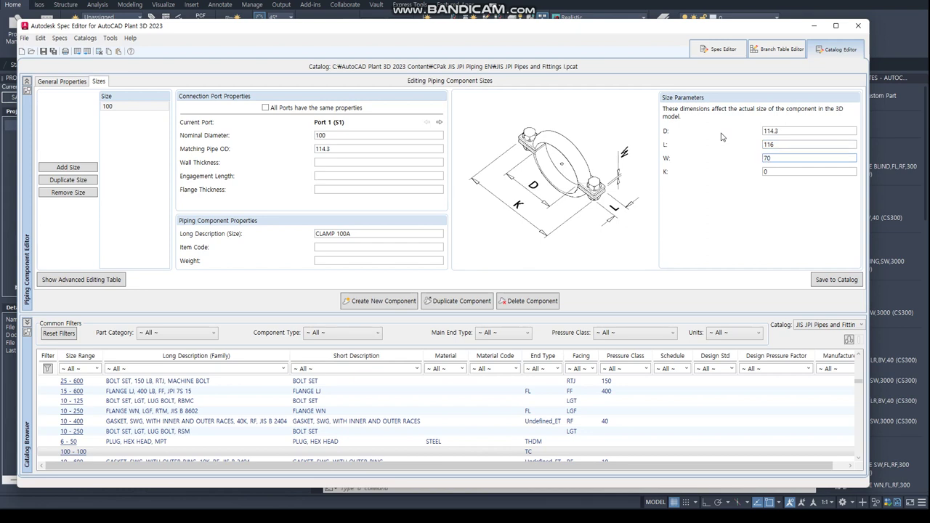
pyautogui.press('Tab')
pyautogui.write('30')
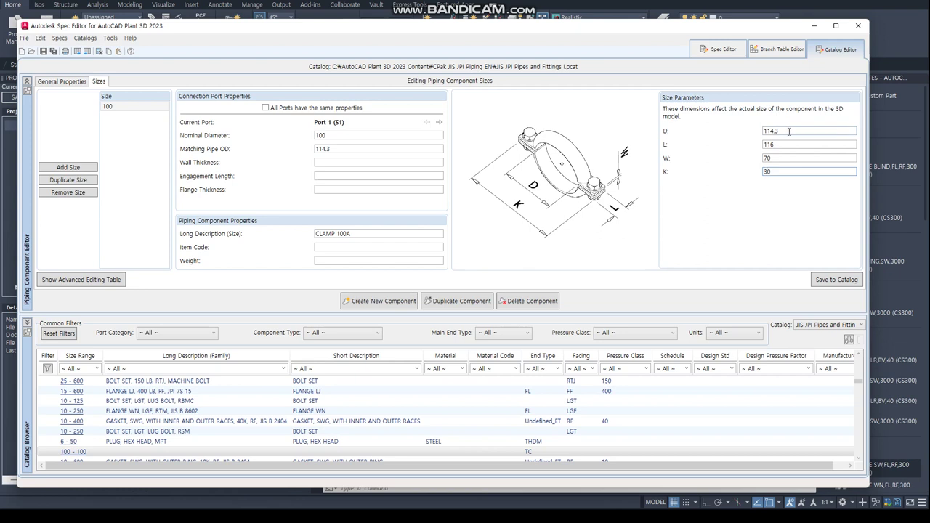
pyautogui.moveTo(790, 131); pyautogui.dragTo(738, 136)
pyautogui.write('116')
pyautogui.press('Tab')
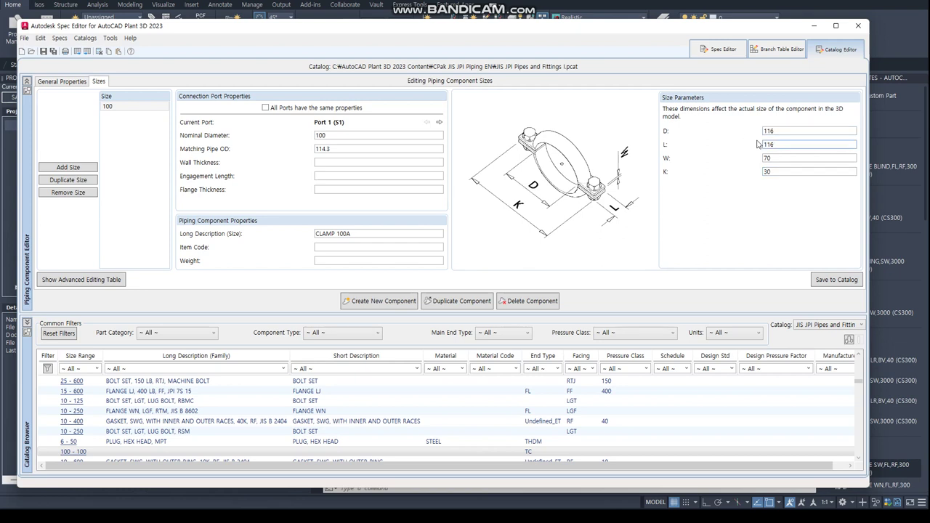
pyautogui.write('70')
pyautogui.press('Tab')
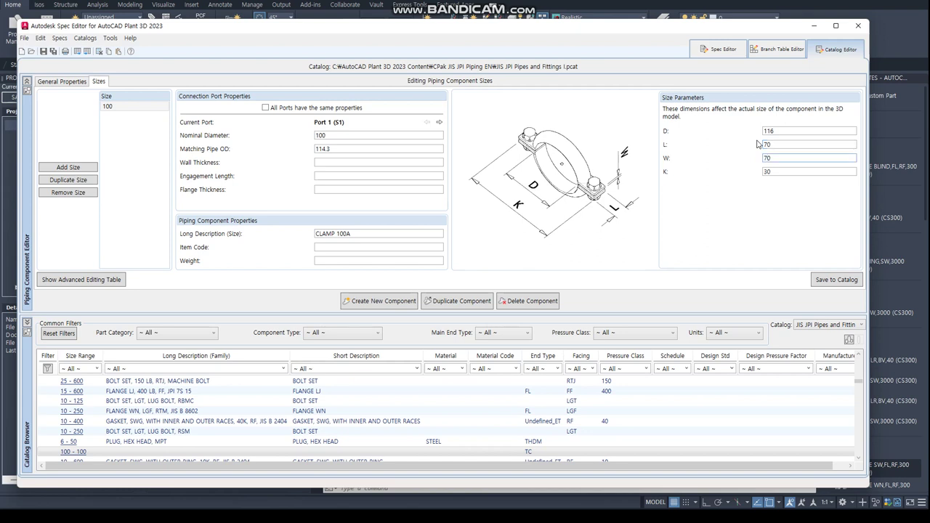
pyautogui.write('3')
pyautogui.press('Tab')
pyautogui.write('3')
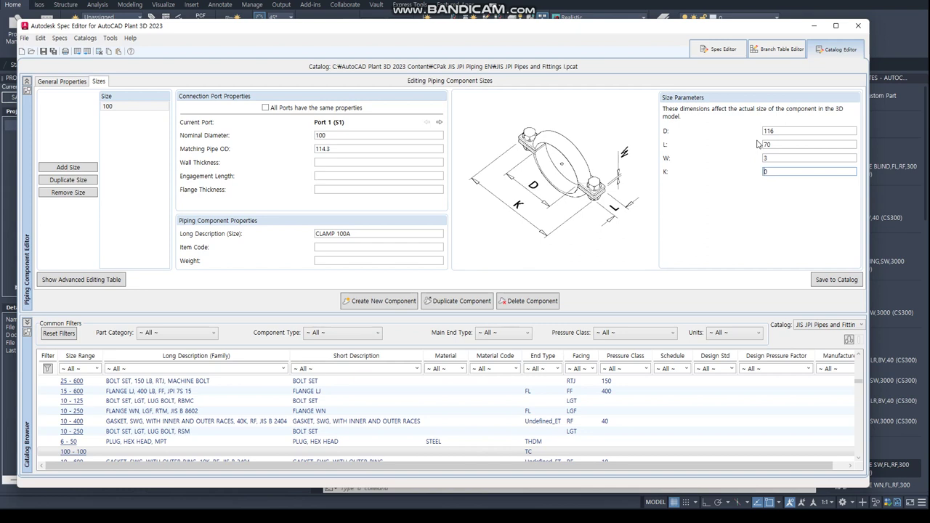
pyautogui.write('300')
pyautogui.click(789, 132)
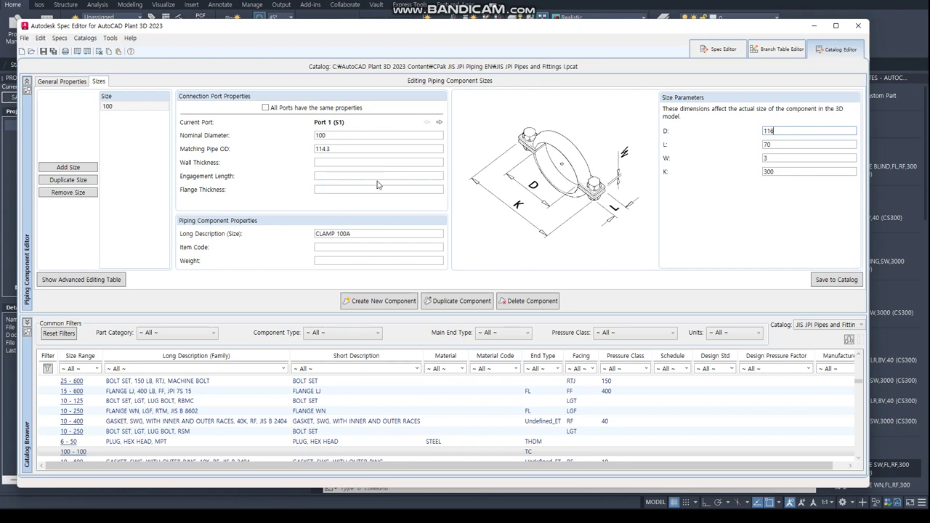
# Save the clamp to the catalog, add the CLAMP row to SAMPLE.pspx, and save again.
pyautogui.click(839, 282)
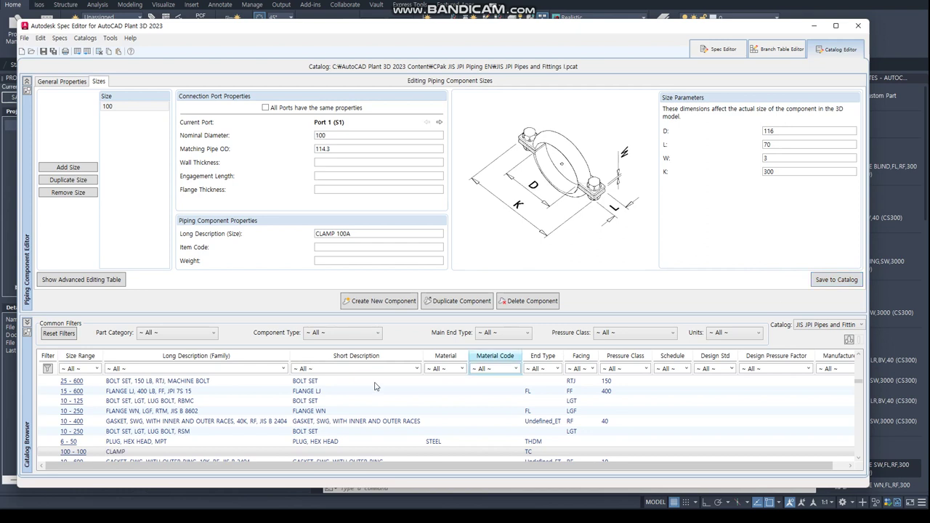
pyautogui.rightClick(142, 457)
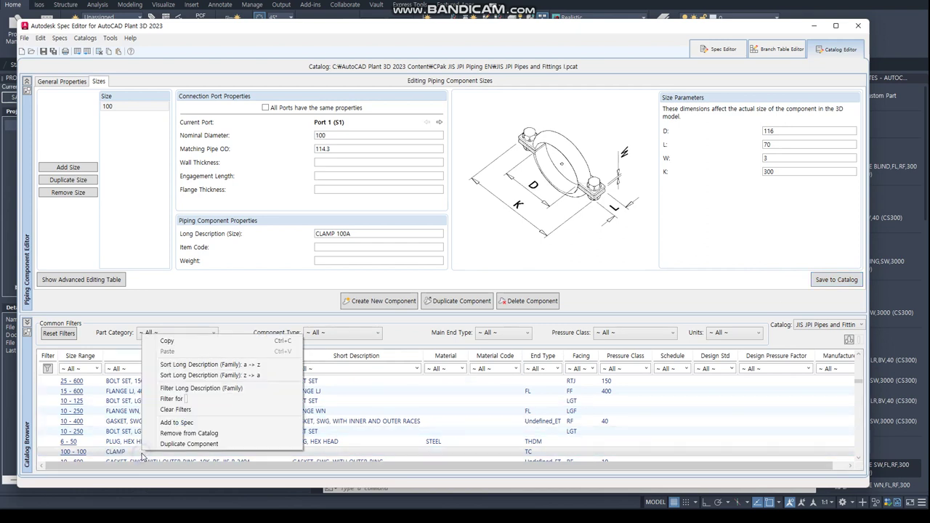
pyautogui.click(176, 426)
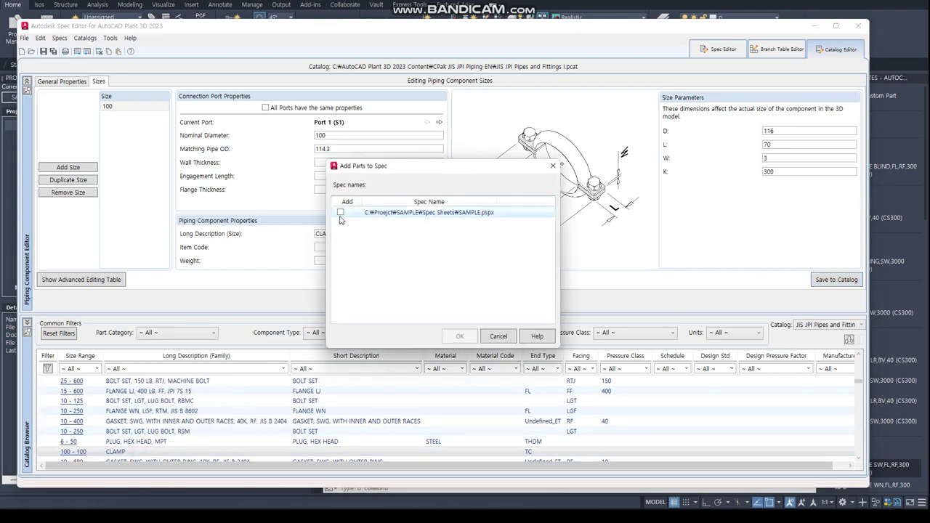
pyautogui.click(340, 212)
pyautogui.click(458, 338)
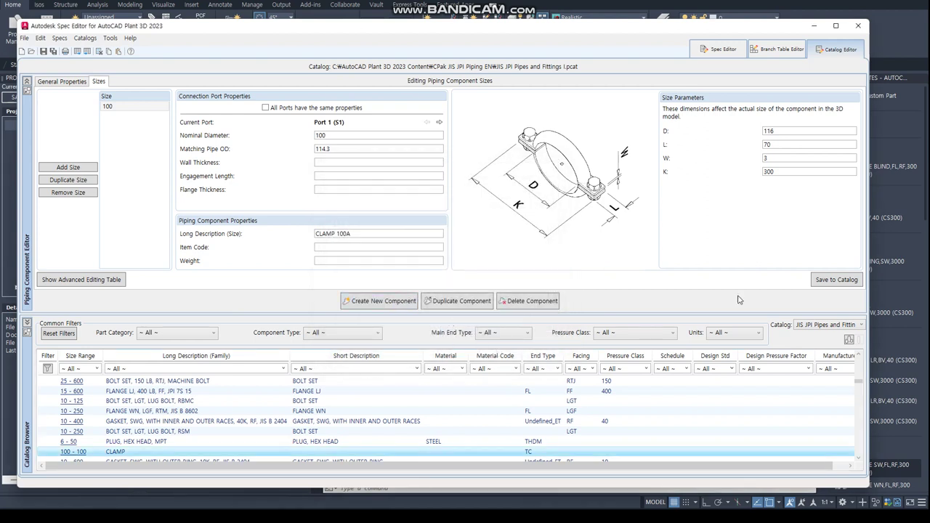
pyautogui.click(833, 282)
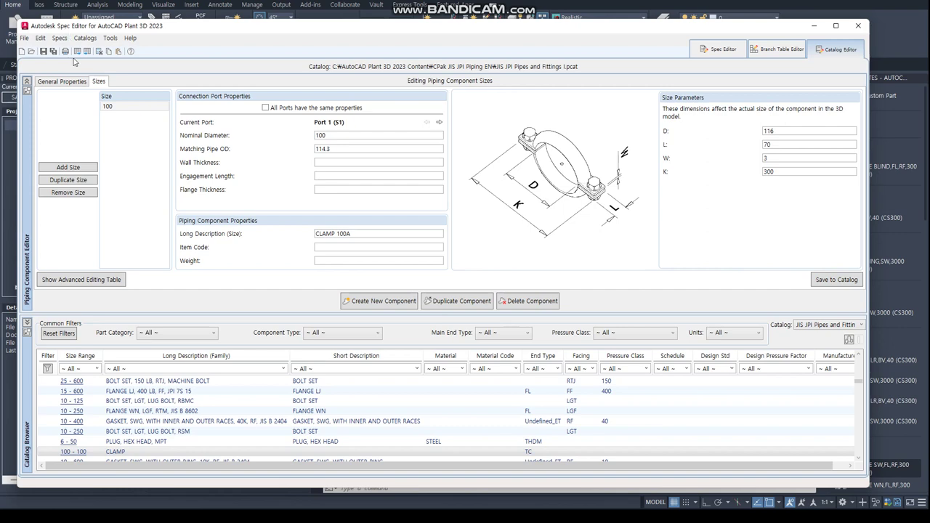
# Start a new metric Fittings > Coupling component with size range 100 to 100.
pyautogui.click(389, 302)
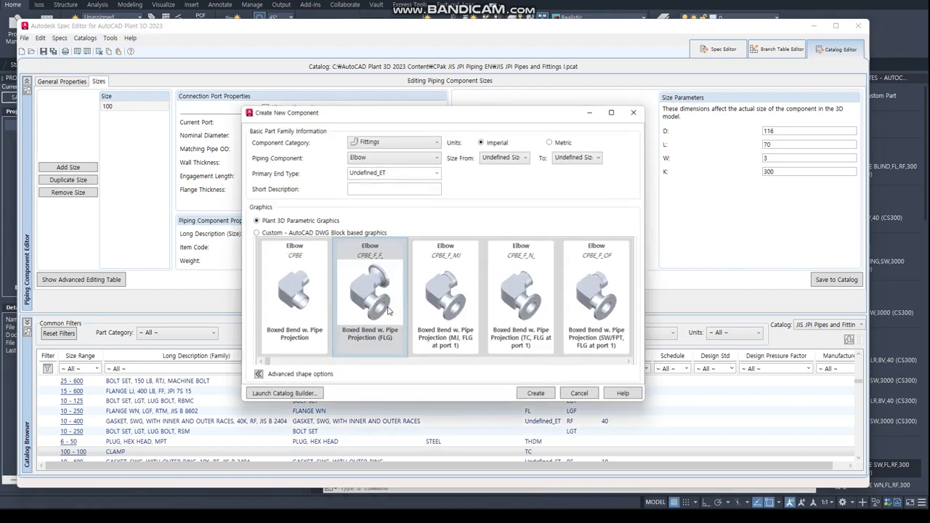
pyautogui.click(439, 144)
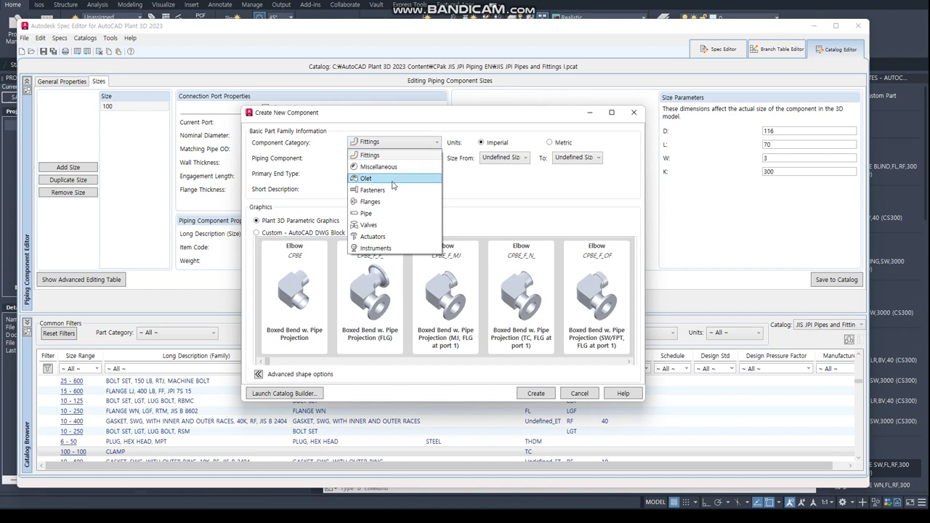
pyautogui.click(385, 156)
pyautogui.click(393, 158)
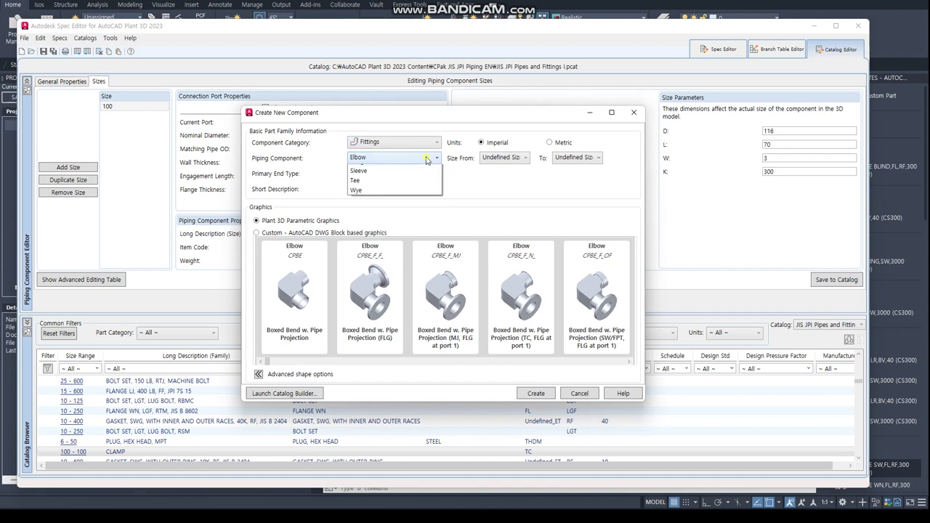
pyautogui.click(391, 183)
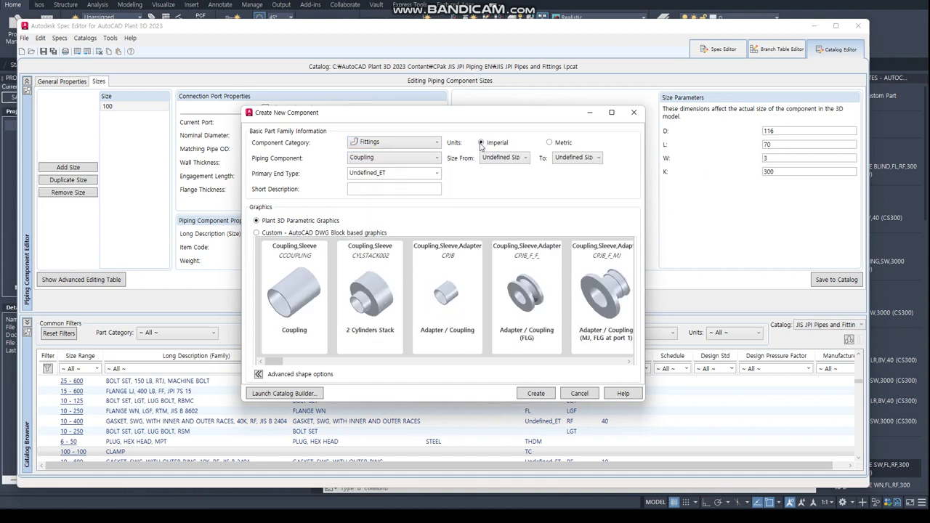
pyautogui.click(560, 143)
pyautogui.click(514, 158)
pyautogui.click(487, 314)
# Set the end type to TC, pick the CPJB_N_PL adapter shape and create the coupling.
pyautogui.click(438, 174)
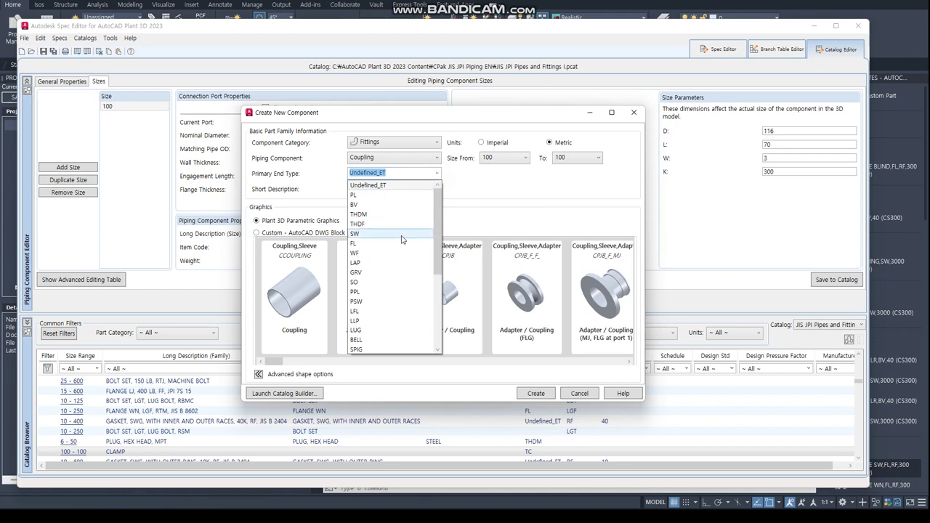
pyautogui.scroll(-2, 391, 247)
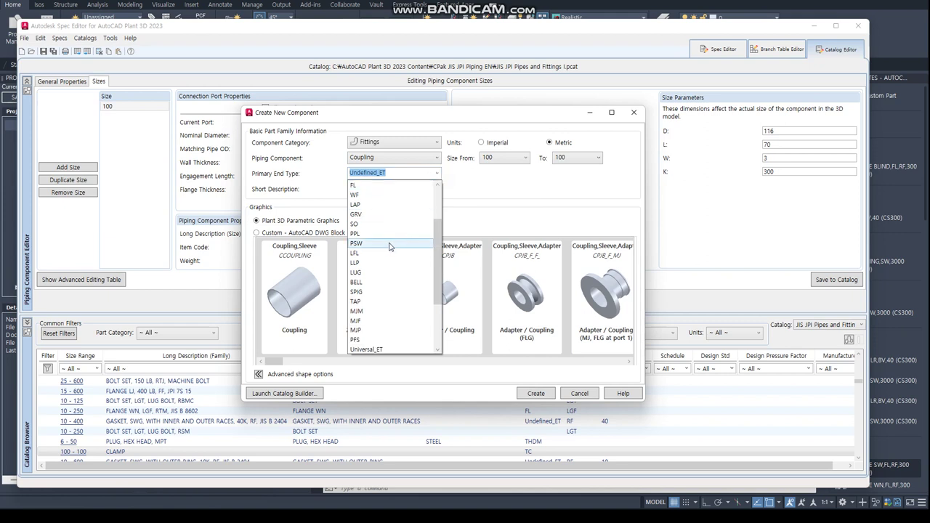
pyautogui.scroll(-1, 379, 293)
pyautogui.click(365, 331)
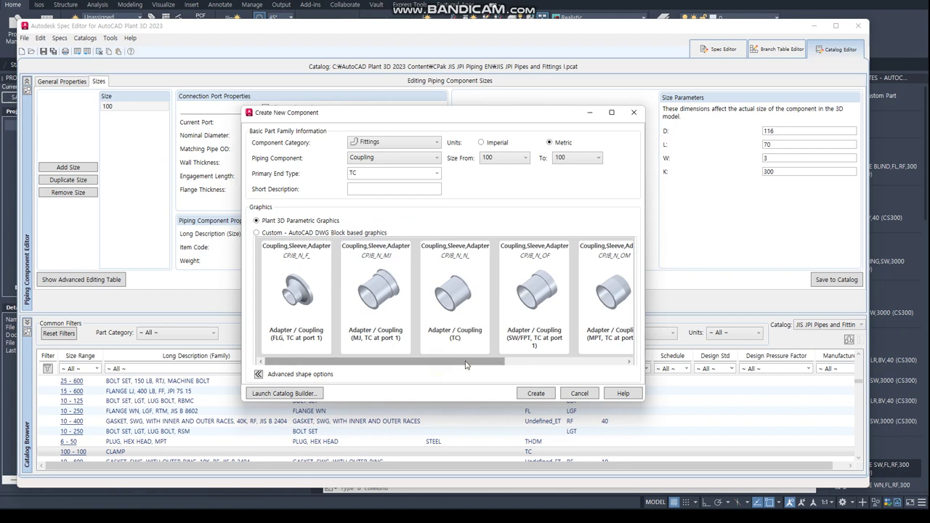
pyautogui.click(520, 363)
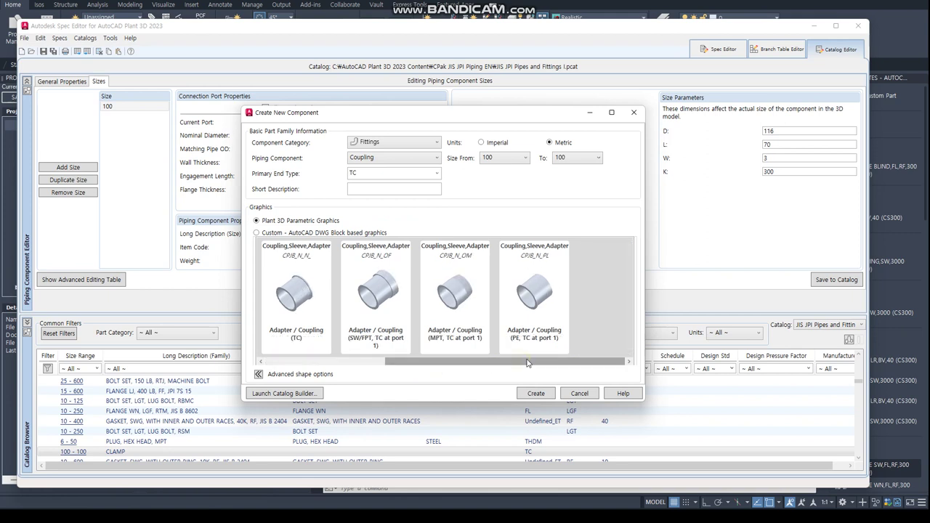
pyautogui.moveTo(522, 364)
pyautogui.mouseDown()
pyautogui.moveTo(408, 364)
pyautogui.moveTo(568, 361)
pyautogui.mouseUp()
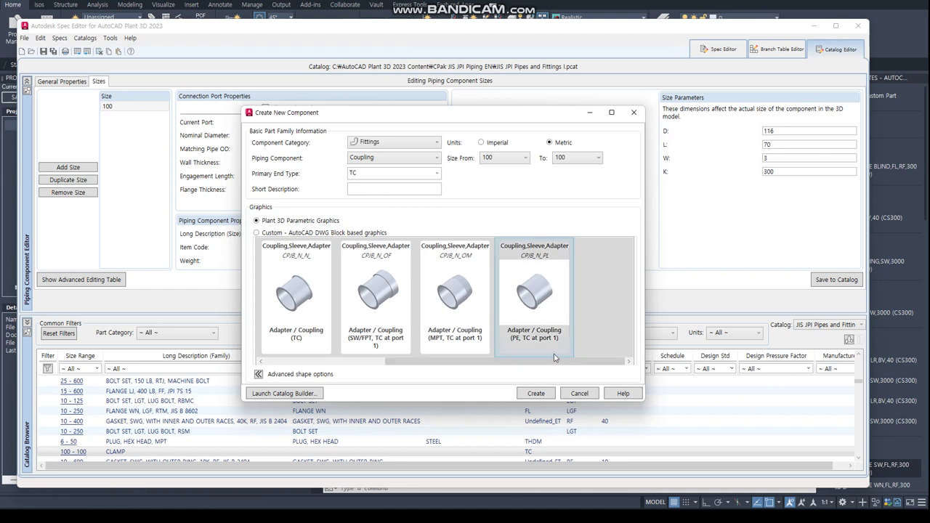
pyautogui.click(532, 295)
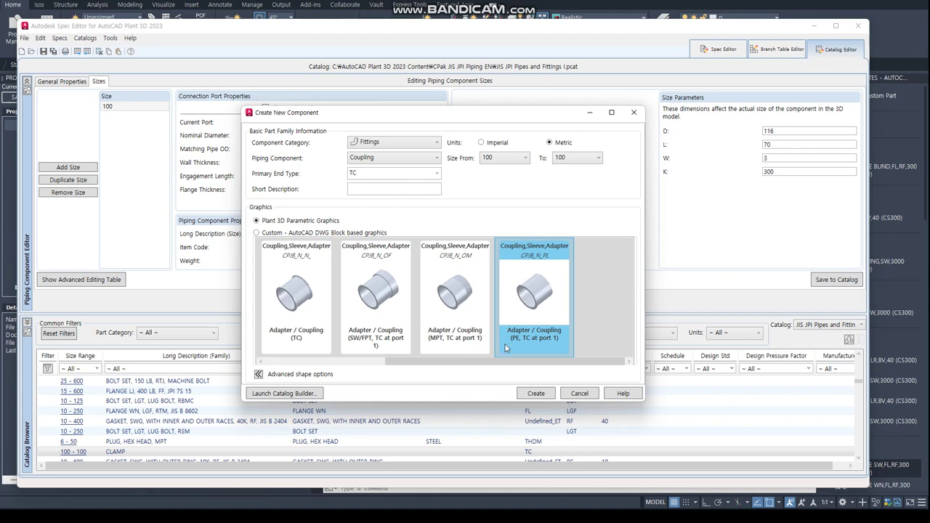
pyautogui.click(535, 394)
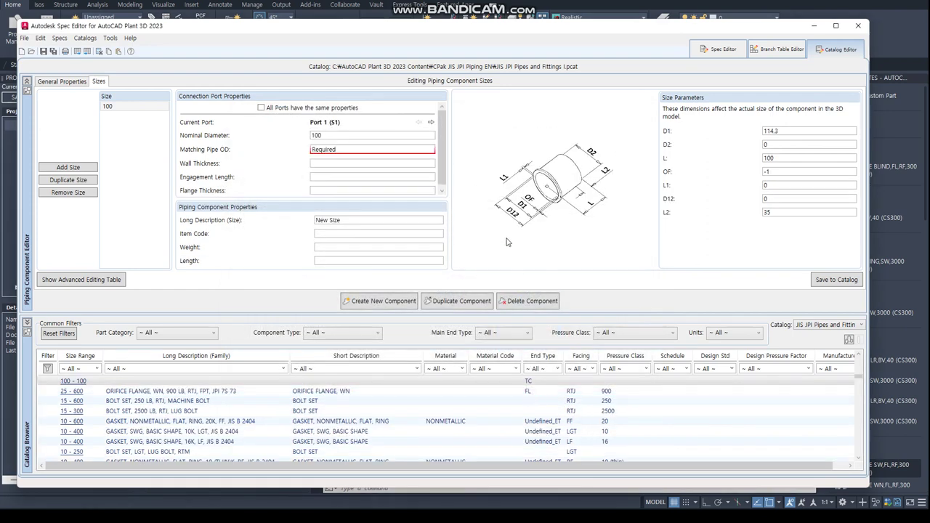
# Enter the size-100 dimensions D1 114.3, D2 0 and OF -1.
pyautogui.click(800, 130)
pyautogui.moveTo(789, 131); pyautogui.dragTo(759, 131)
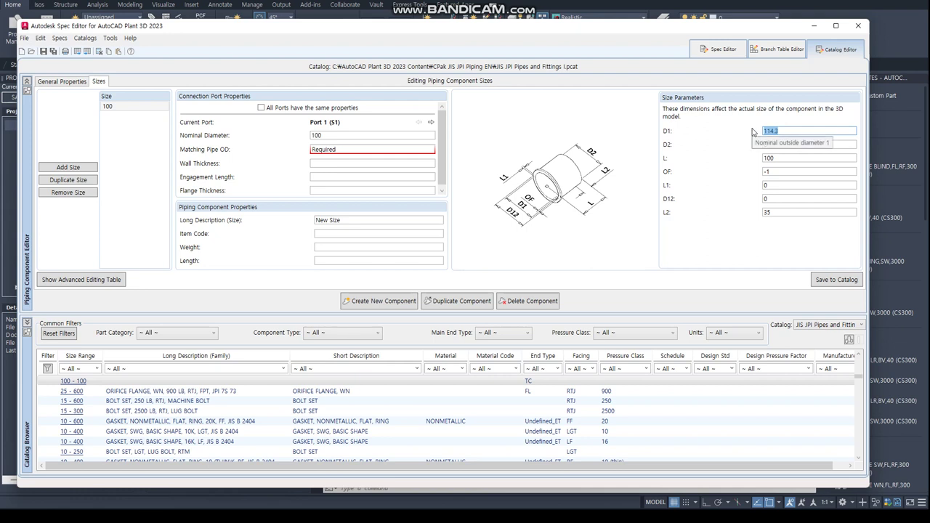
pyautogui.press('Tab')
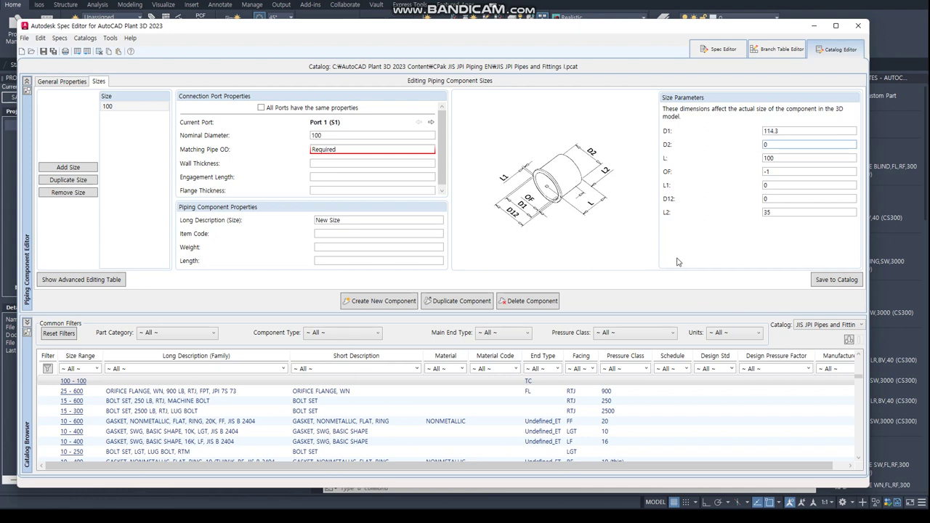
pyautogui.click(765, 172)
pyautogui.click(764, 185)
pyautogui.write('44')
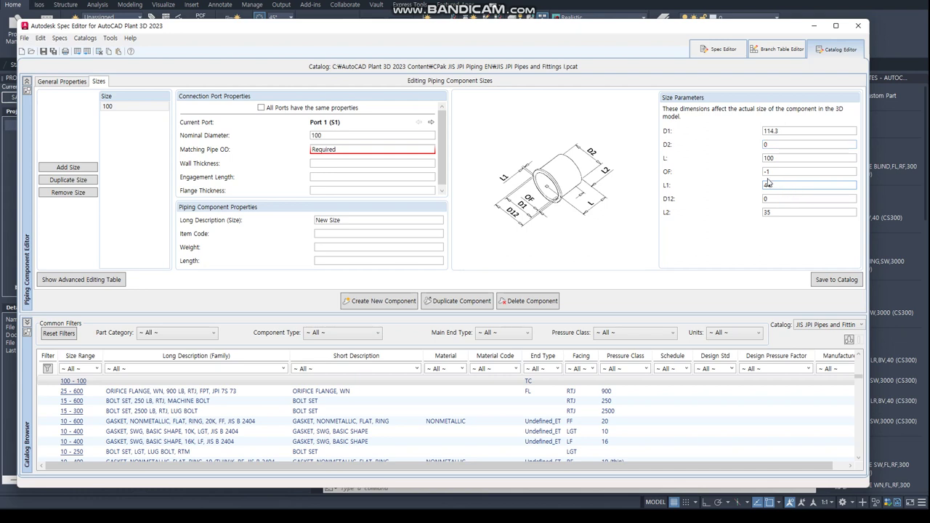
# Set L1 to 22, D12 to 170, L to 100 and L2 to 1.
pyautogui.doubleClick(768, 184)
pyautogui.write('22')
pyautogui.doubleClick(776, 198)
pyautogui.write('170')
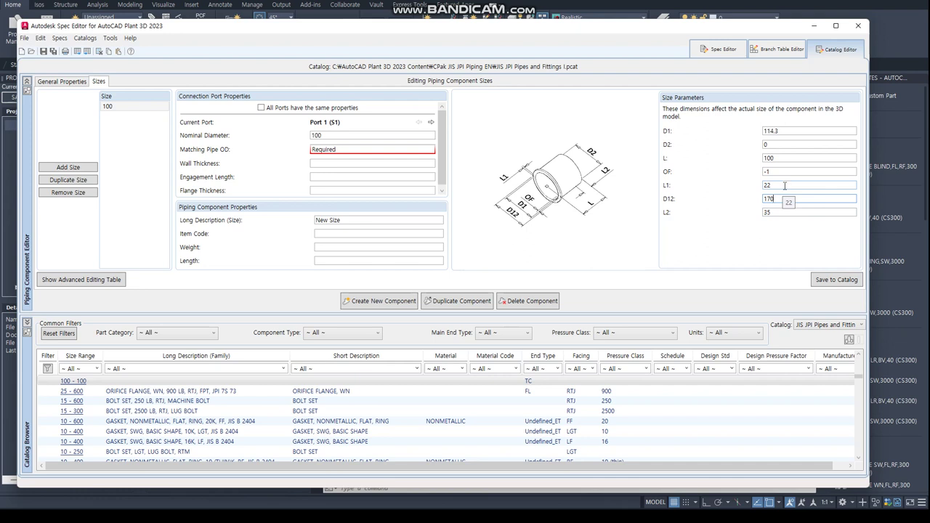
pyautogui.click(787, 158)
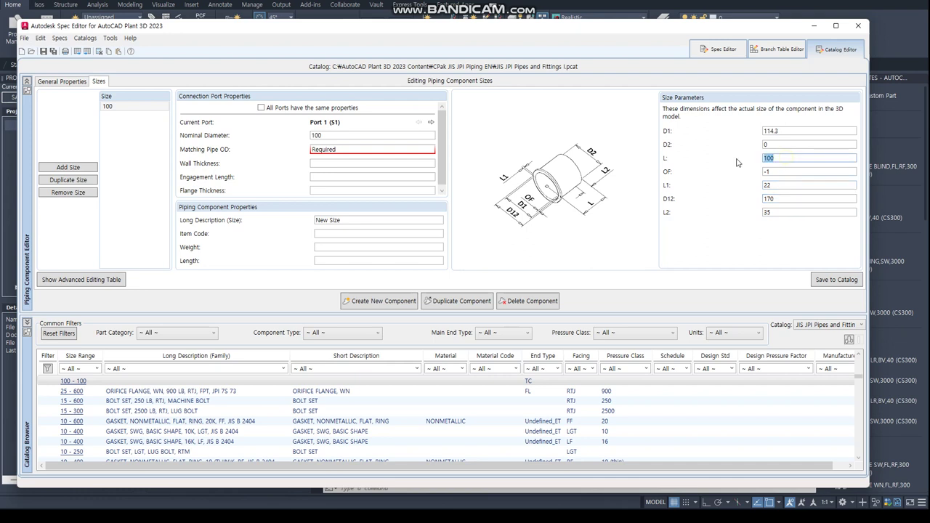
pyautogui.click(773, 213)
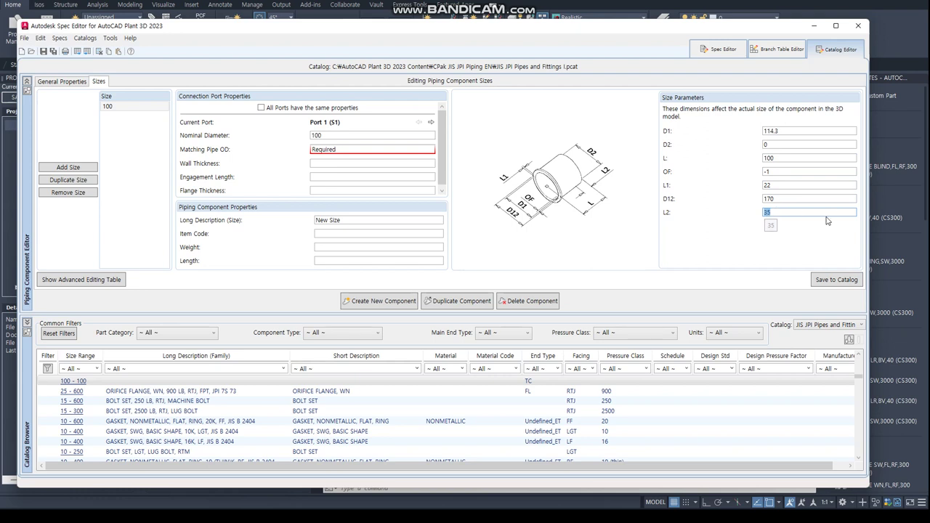
pyautogui.click(791, 200)
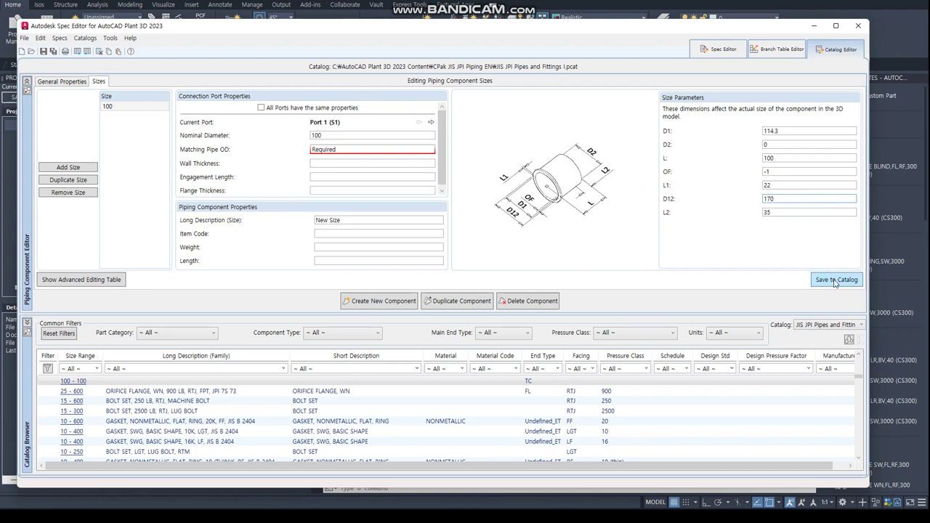
pyautogui.doubleClick(792, 212)
pyautogui.write('1')
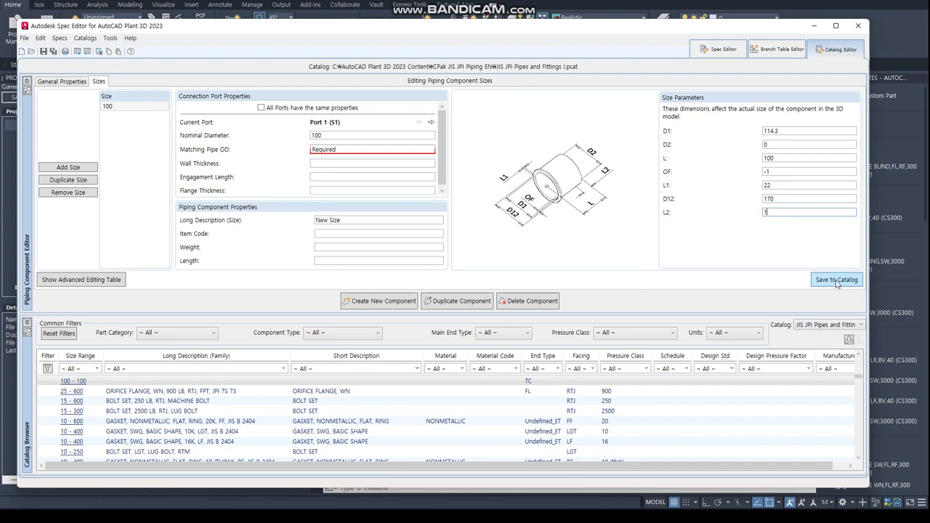
# Enter matching pipe OD 114.3 for Port 1 and Port 2.
pyautogui.click(354, 149)
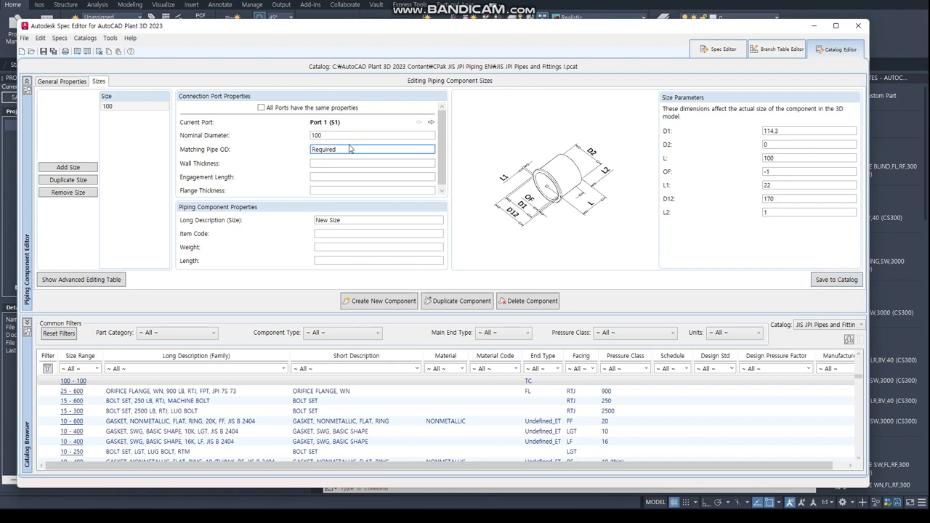
pyautogui.write('1')
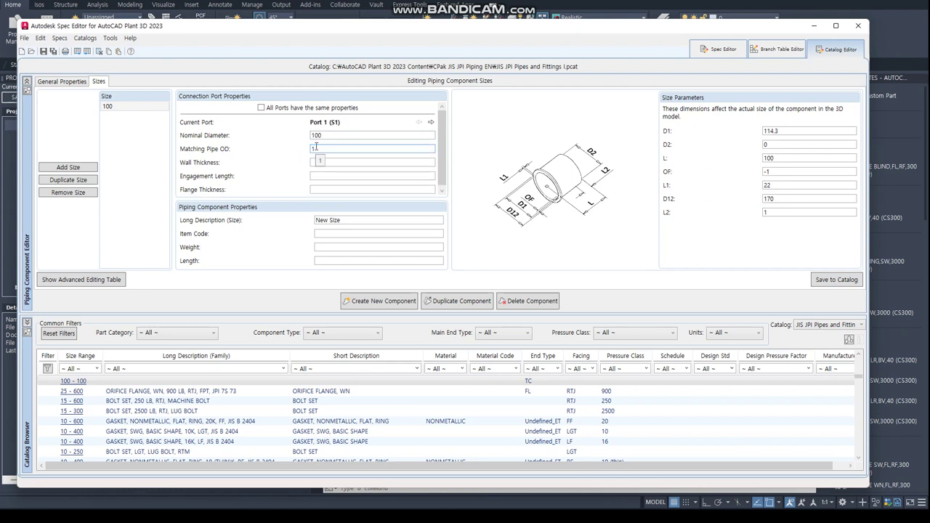
pyautogui.write('14.3')
pyautogui.click(431, 123)
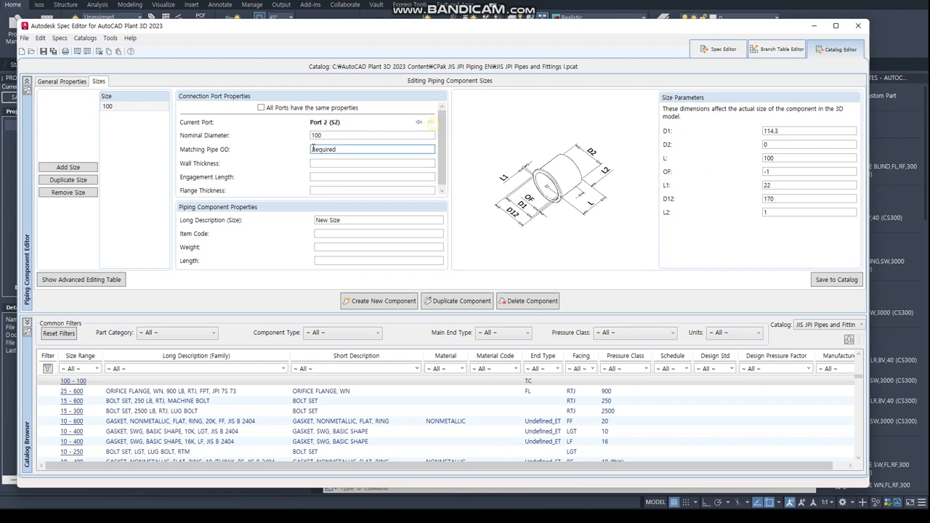
pyautogui.write('114.3')
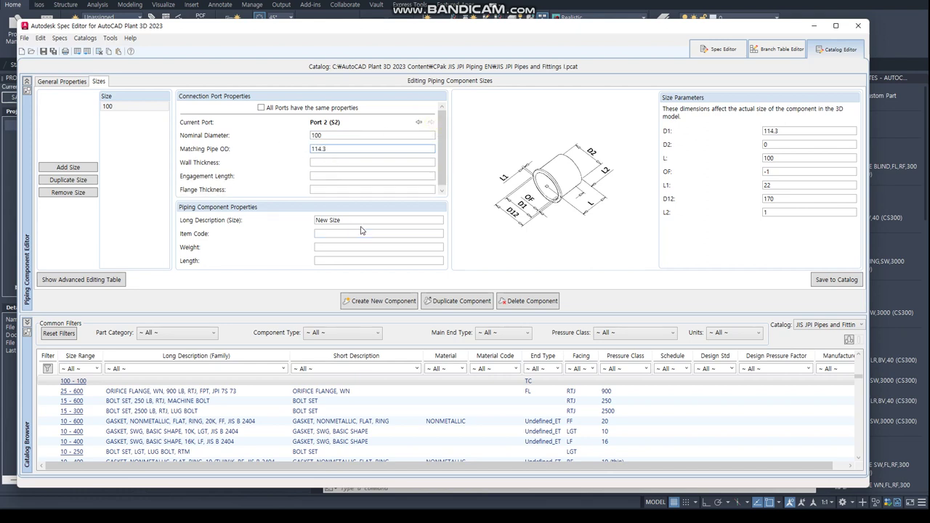
# Set the size description to FERRULE 100A and save the size to the catalog.
pyautogui.moveTo(363, 221); pyautogui.dragTo(310, 222)
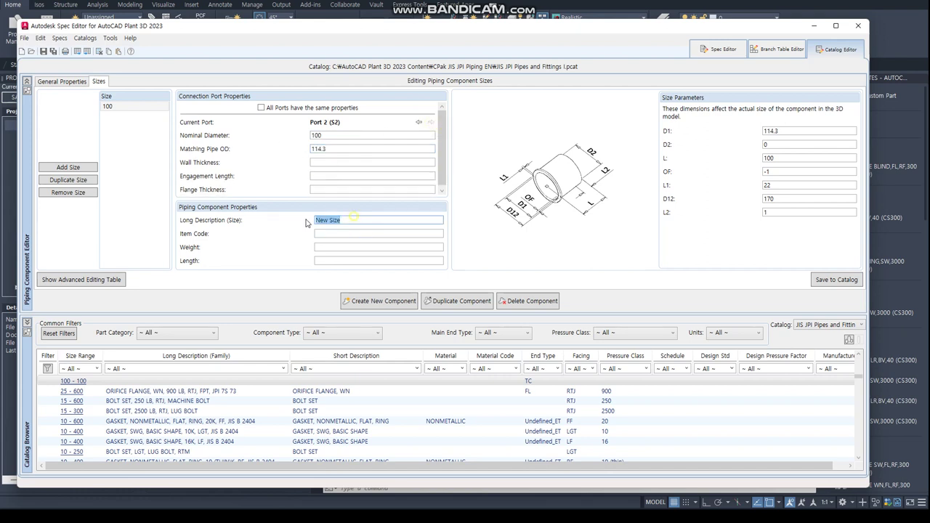
pyautogui.write('FE')
pyautogui.write('RRULE 1')
pyautogui.write('00A')
pyautogui.hotkey('alt', 'Tab')
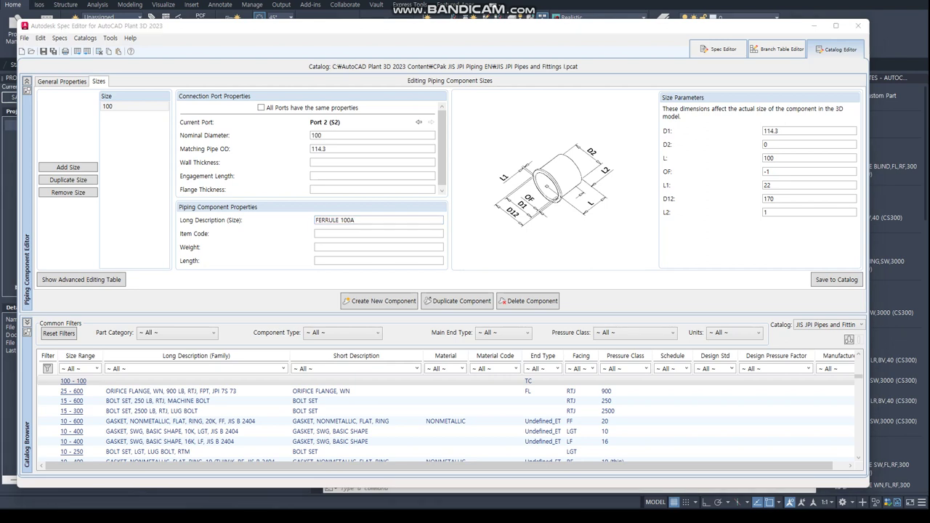
pyautogui.click(419, 123)
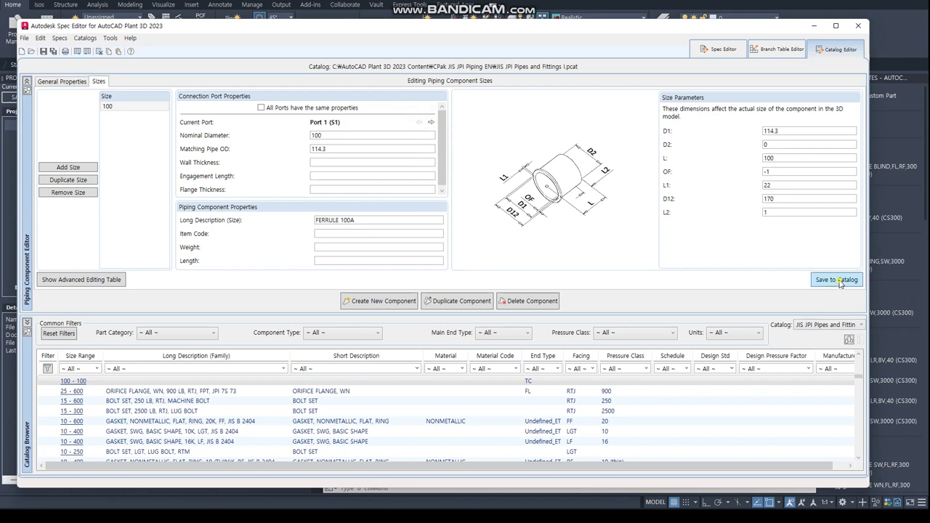
pyautogui.click(841, 283)
# Resave, then set family description FERRULE and iso symbol type COUPLING with SKEY FECL.
pyautogui.click(521, 281)
pyautogui.click(58, 84)
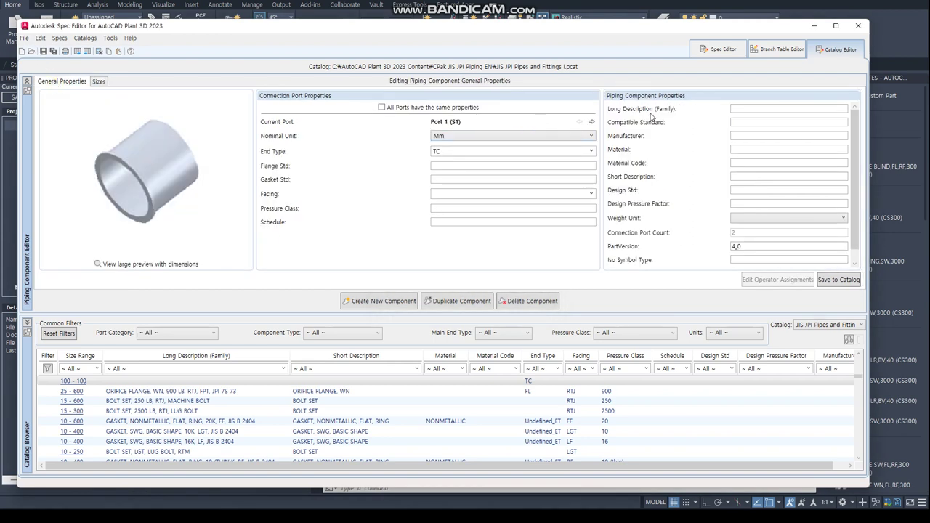
pyautogui.click(738, 109)
pyautogui.write('FE')
pyautogui.write('RRULE')
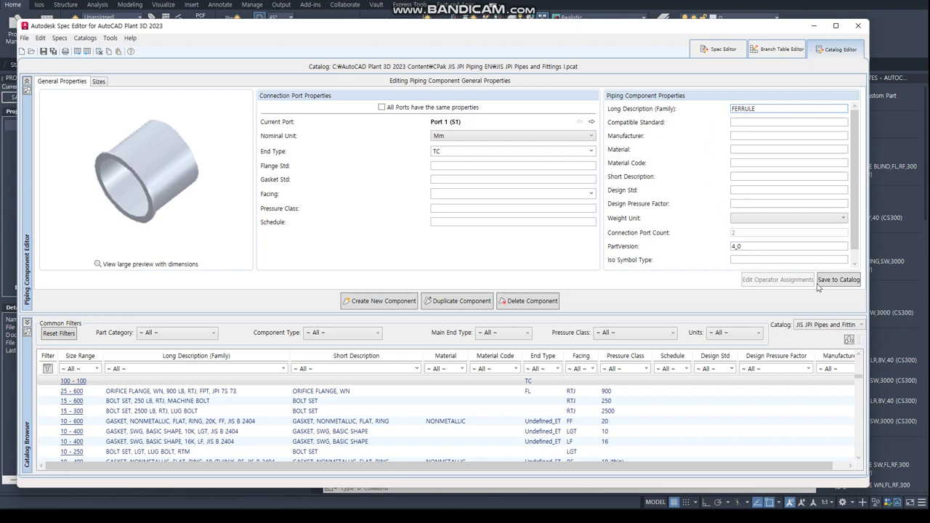
pyautogui.scroll(-1, 803, 258)
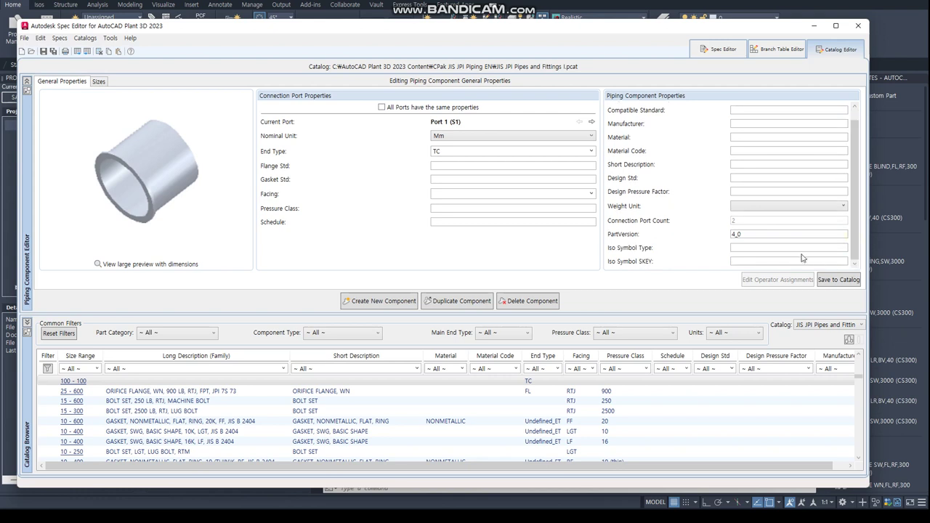
pyautogui.click(799, 249)
pyautogui.write('ING')
pyautogui.write('FECL')
# Give Port 2 a BV end type, then return to Port 1.
pyautogui.click(592, 151)
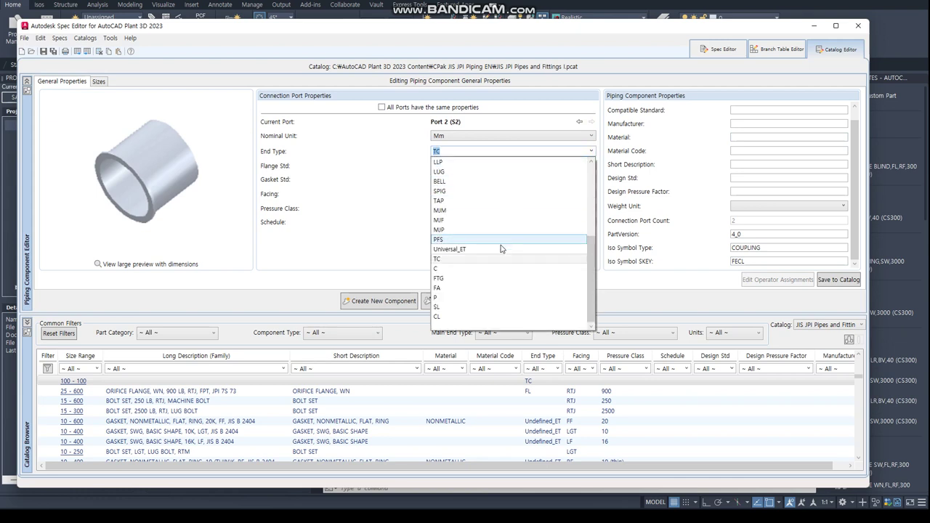
pyautogui.scroll(-1, 465, 233)
pyautogui.scroll(1, 468, 211)
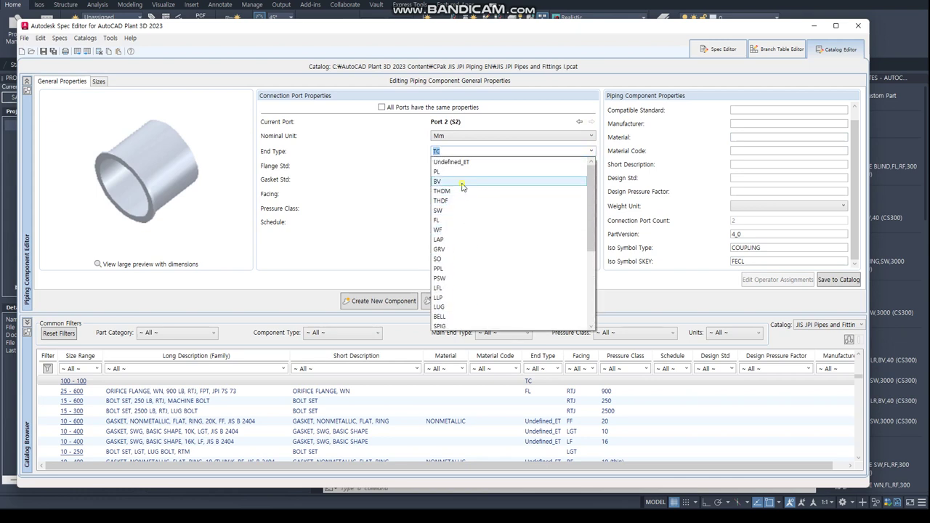
pyautogui.click(464, 184)
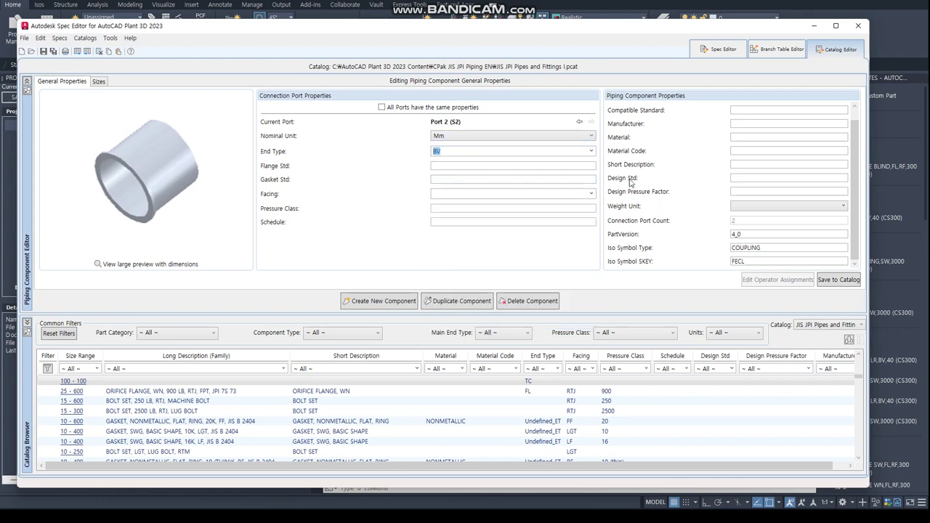
pyautogui.click(579, 123)
# Add the 100 FERRULE to the SAMPLE.pspx spec.
pyautogui.rightClick(248, 381)
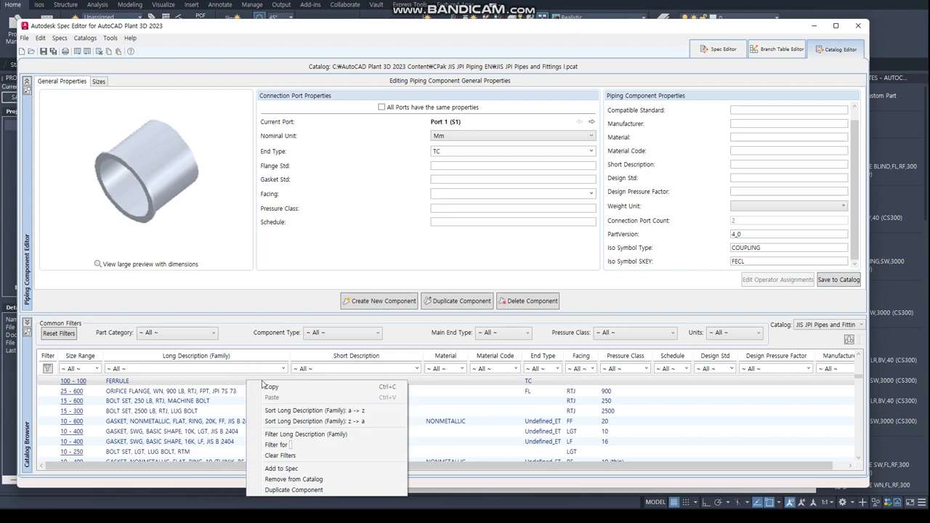
pyautogui.click(279, 469)
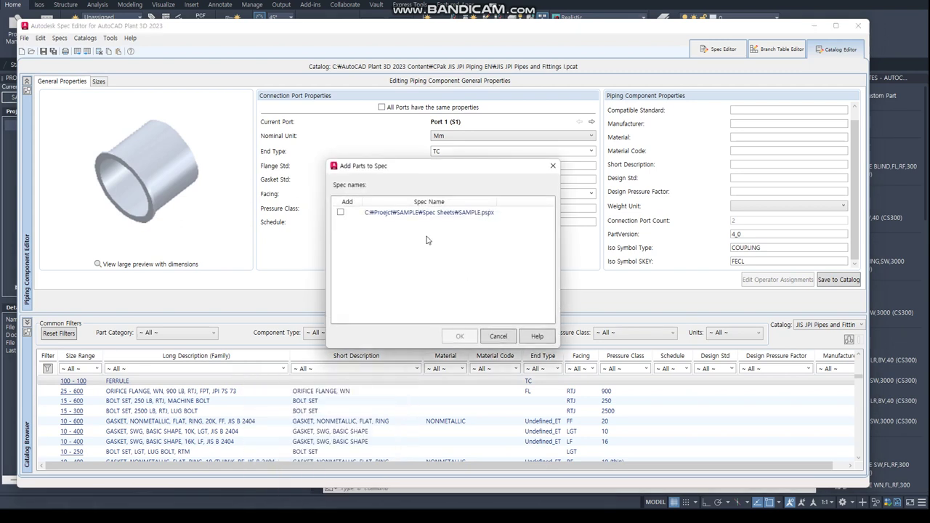
pyautogui.click(340, 213)
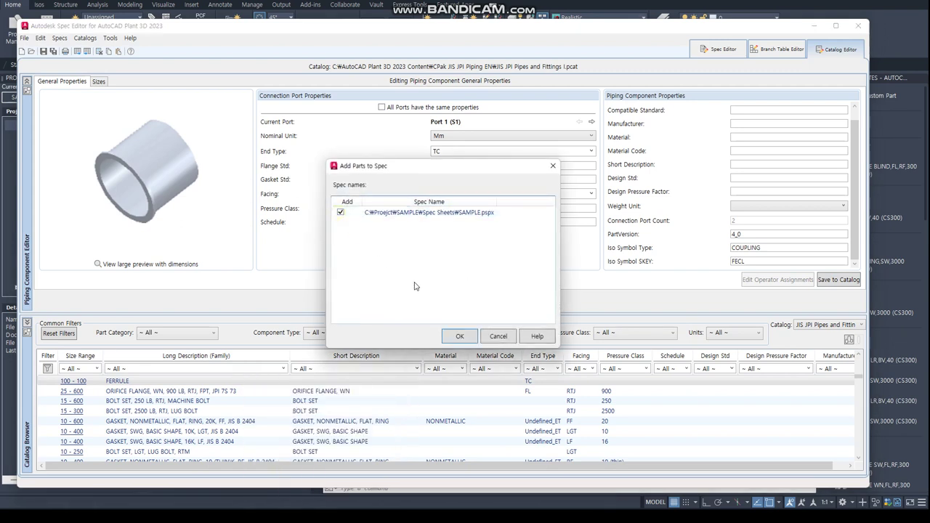
pyautogui.click(454, 339)
# Check the ferrule under Coupling in the SAMPLE spec sheet, then return to the Catalog Editor.
pyautogui.click(715, 50)
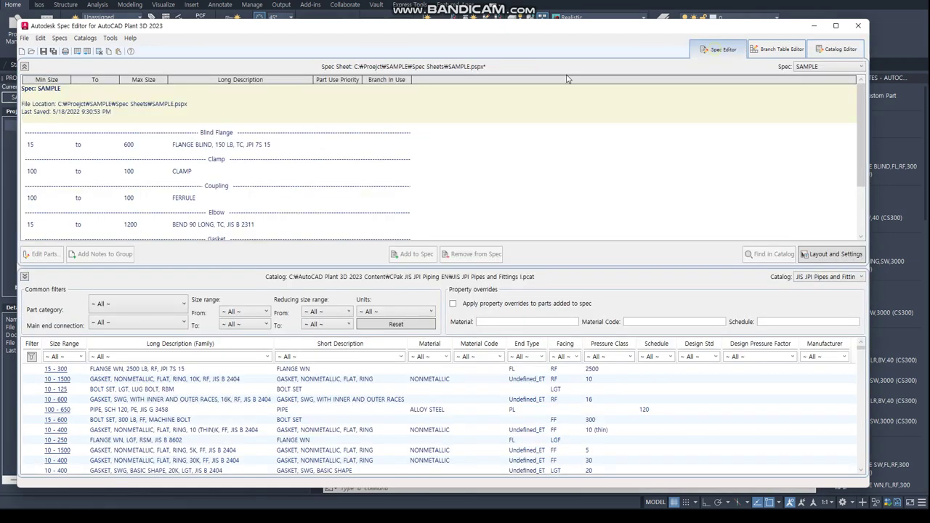
pyautogui.scroll(-2, 209, 156)
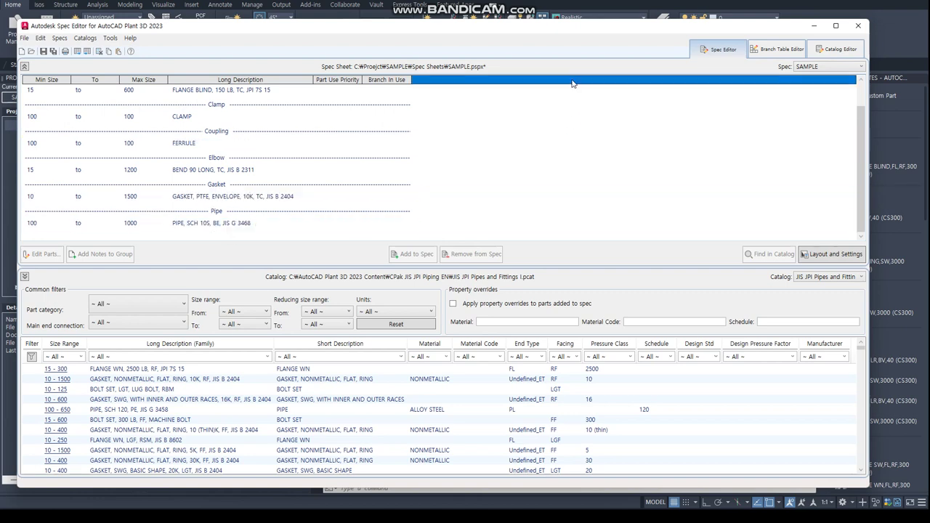
pyautogui.click(855, 52)
pyautogui.click(845, 327)
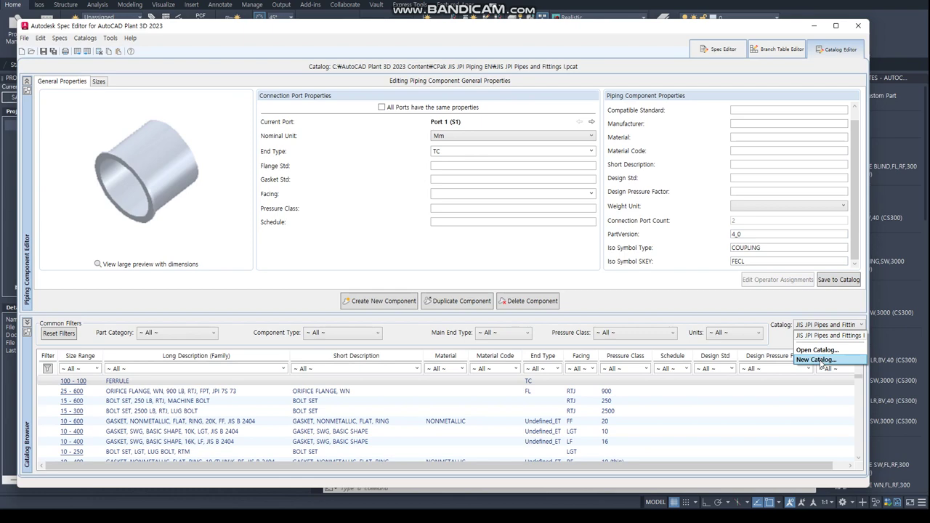
# Open the JIS Valves II.pcat catalog.
pyautogui.click(817, 350)
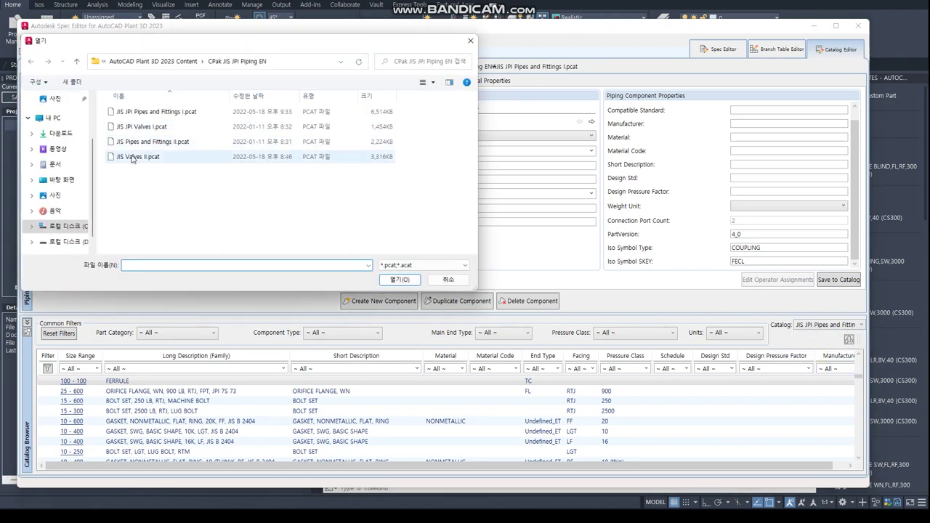
pyautogui.click(131, 158)
pyautogui.click(402, 282)
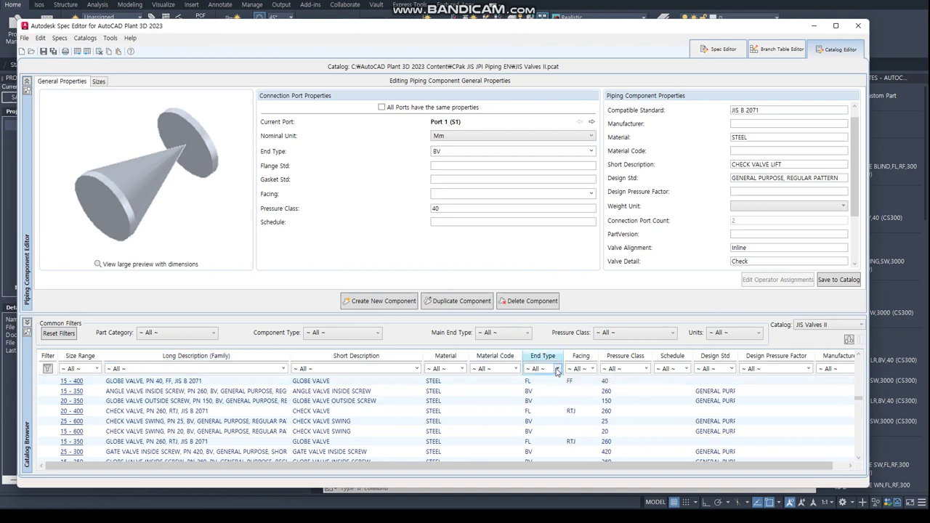
# Filter the catalog to BV end type and select the GLOBE VALVE INSIDE SCREW, PN 50.
pyautogui.click(557, 370)
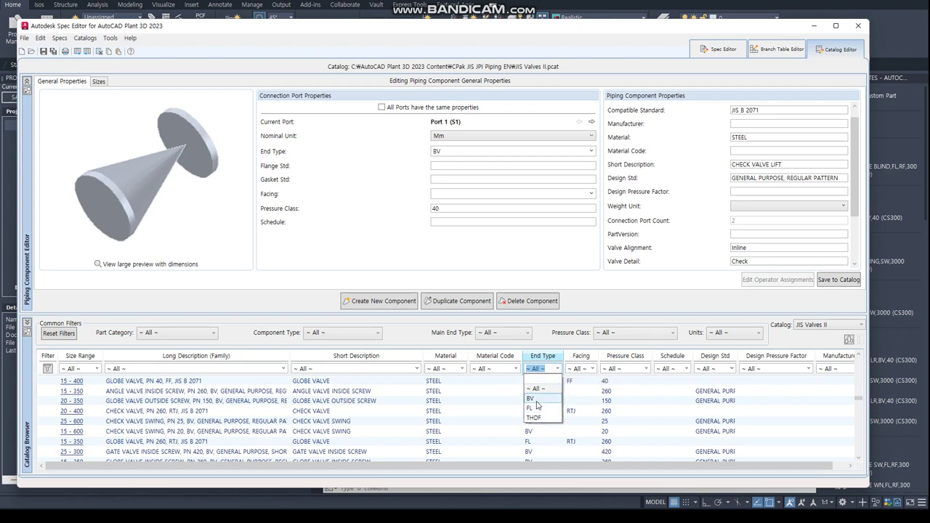
pyautogui.click(538, 399)
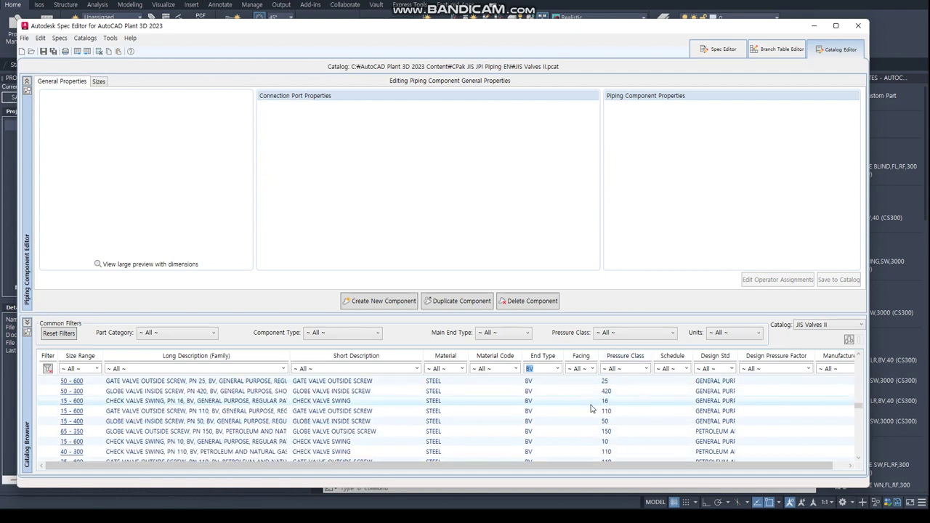
pyautogui.click(225, 424)
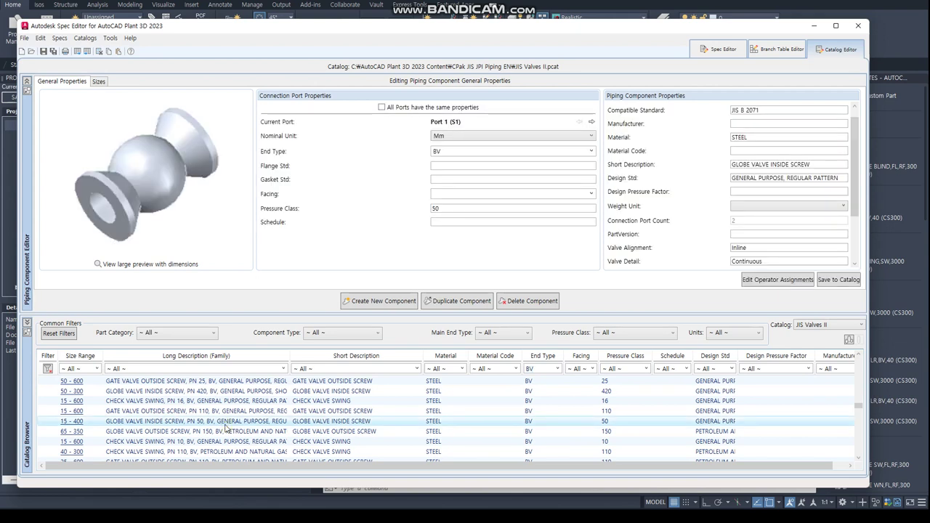
pyautogui.scroll(-3, 646, 424)
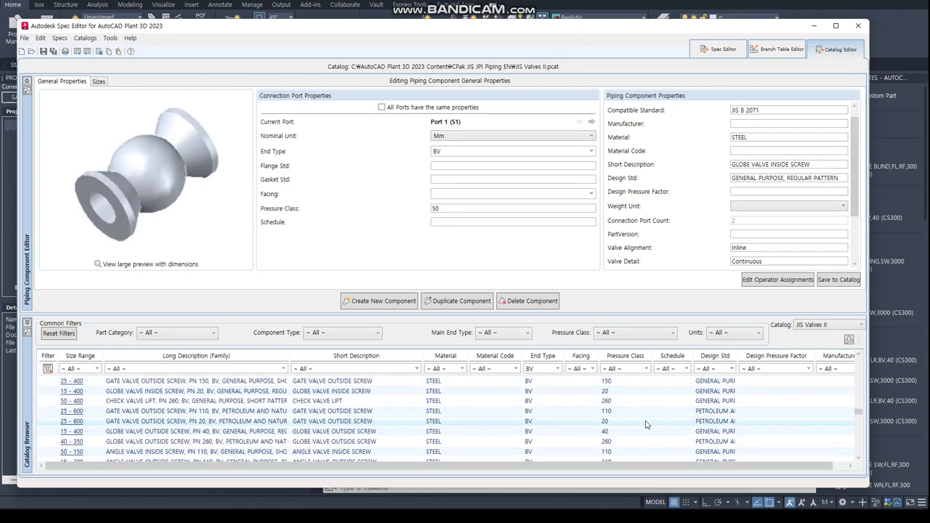
pyautogui.scroll(3, 646, 424)
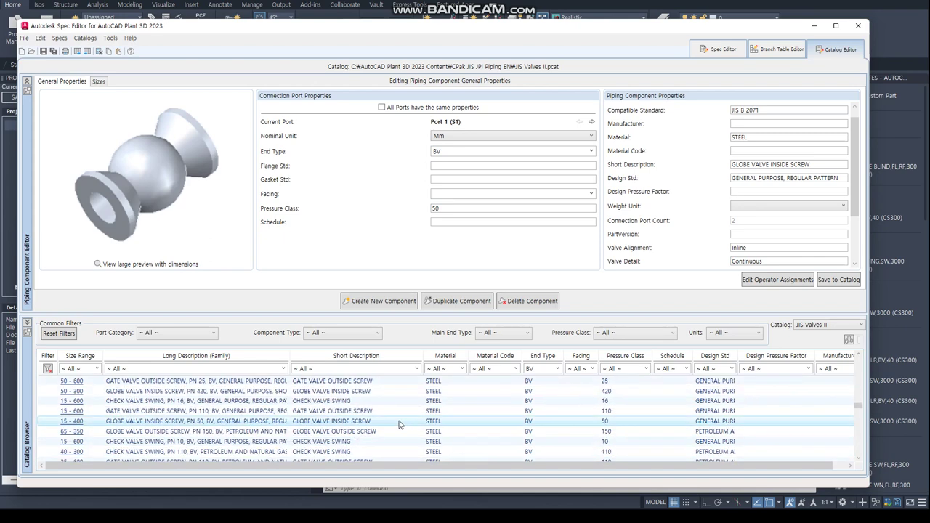
pyautogui.click(399, 424)
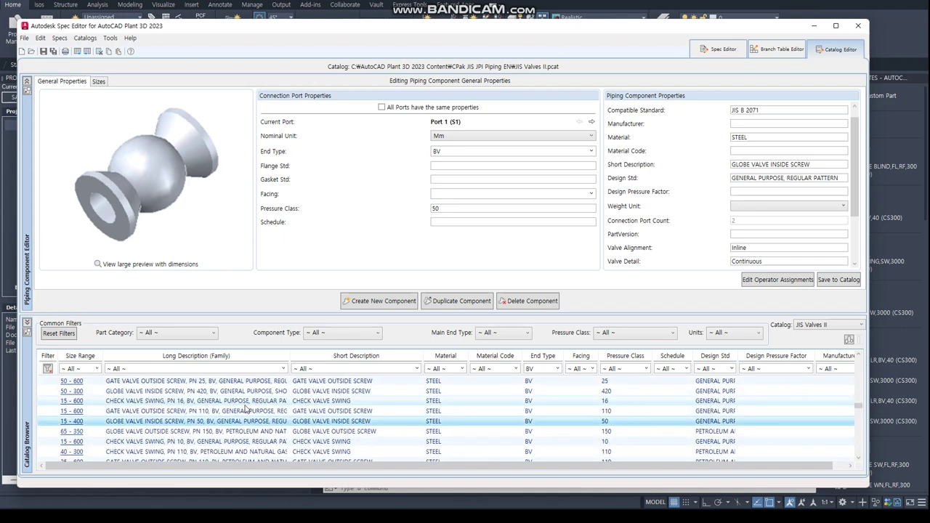
# Duplicate the PN 50 globe valve as a new part family, renaming BV to CL.
pyautogui.click(460, 304)
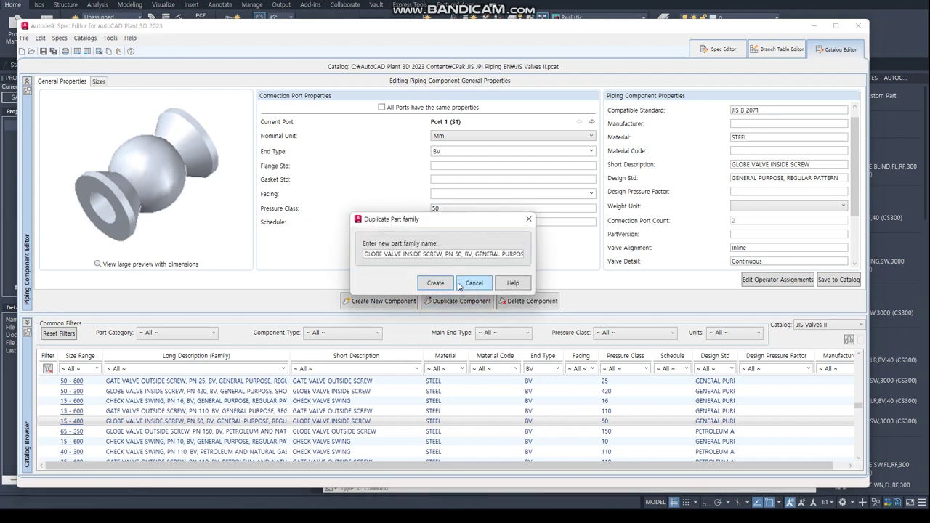
pyautogui.click(470, 253)
pyautogui.write('C')
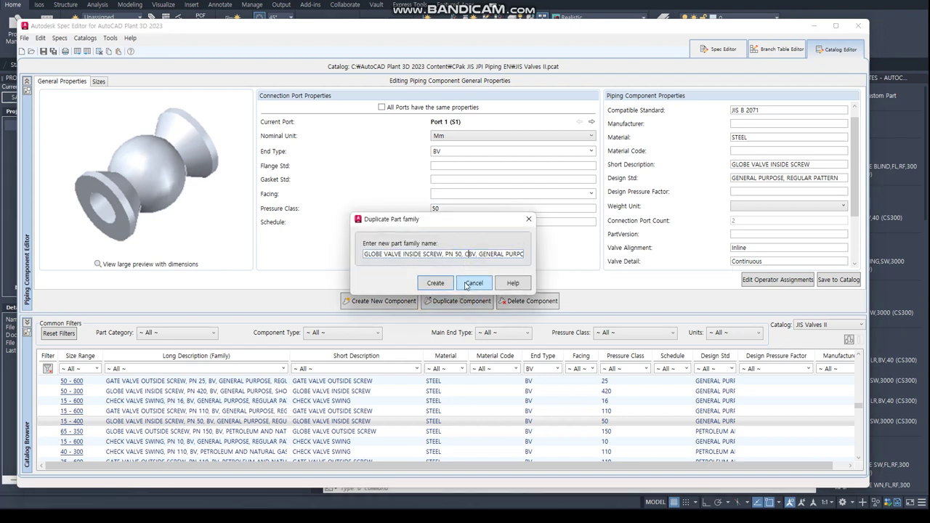
pyautogui.press('Delete')
pyautogui.press('Delete')
pyautogui.press('Delete')
pyautogui.write('L')
pyautogui.press('Return')
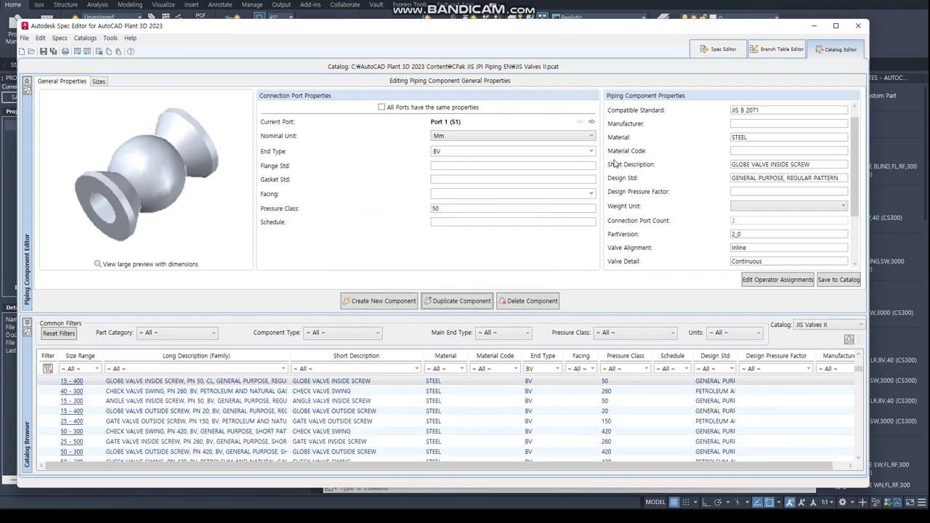
# Set the end type of Port 1 and Port 2 to TC and save the valve to the catalog.
pyautogui.click(593, 151)
pyautogui.scroll(-3, 501, 265)
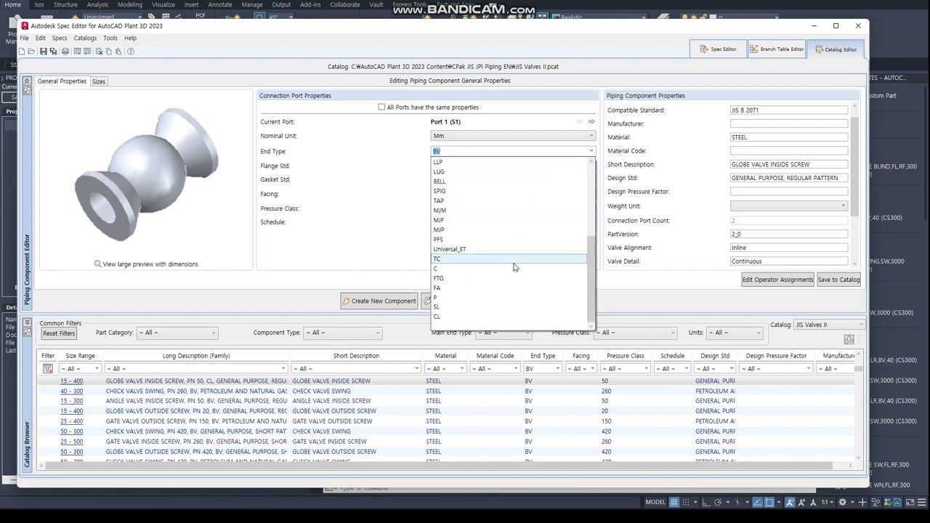
pyautogui.click(483, 258)
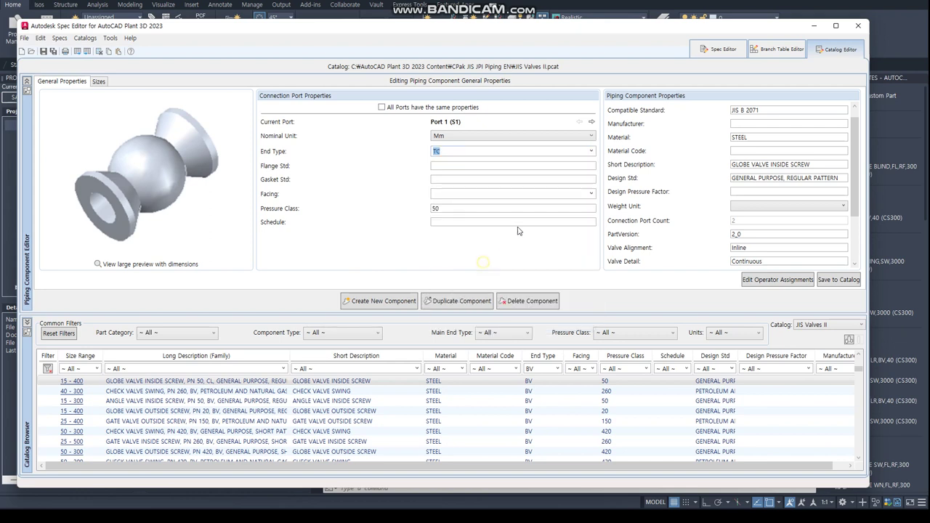
pyautogui.click(592, 122)
pyautogui.click(591, 151)
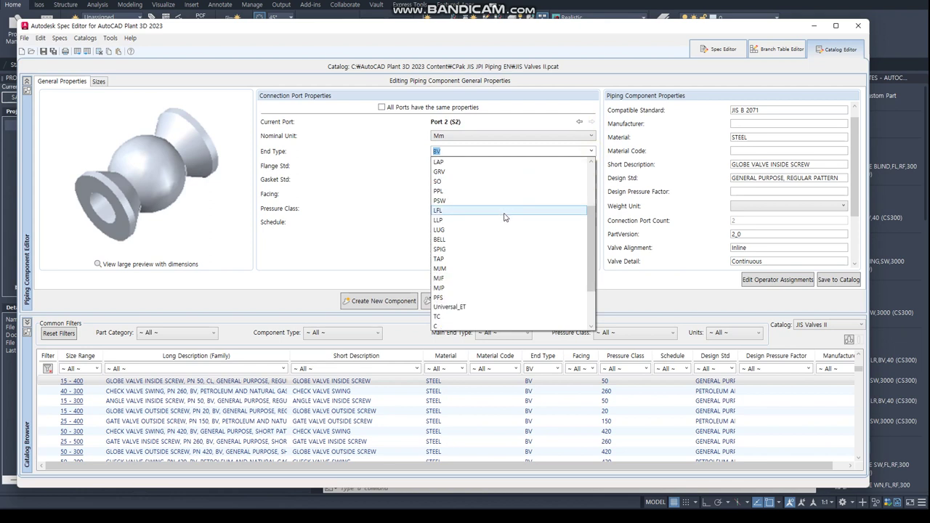
pyautogui.click(471, 317)
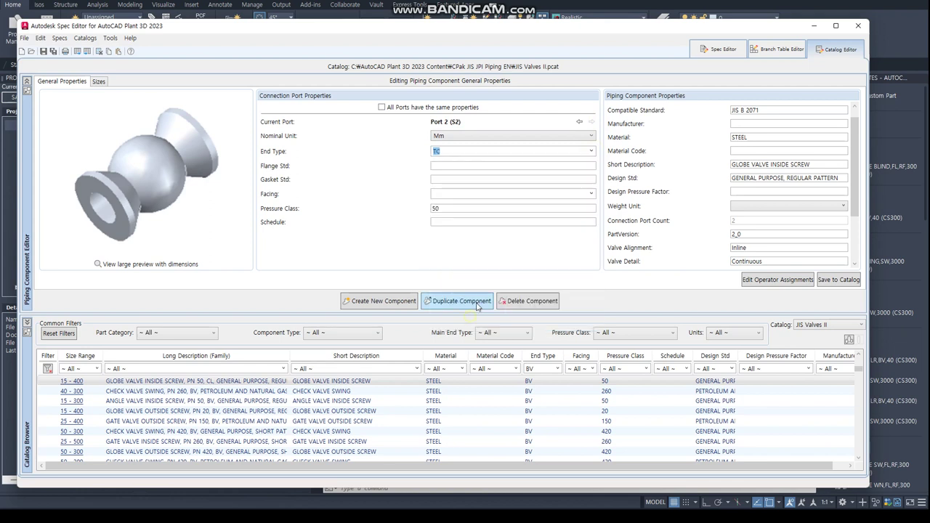
pyautogui.click(579, 124)
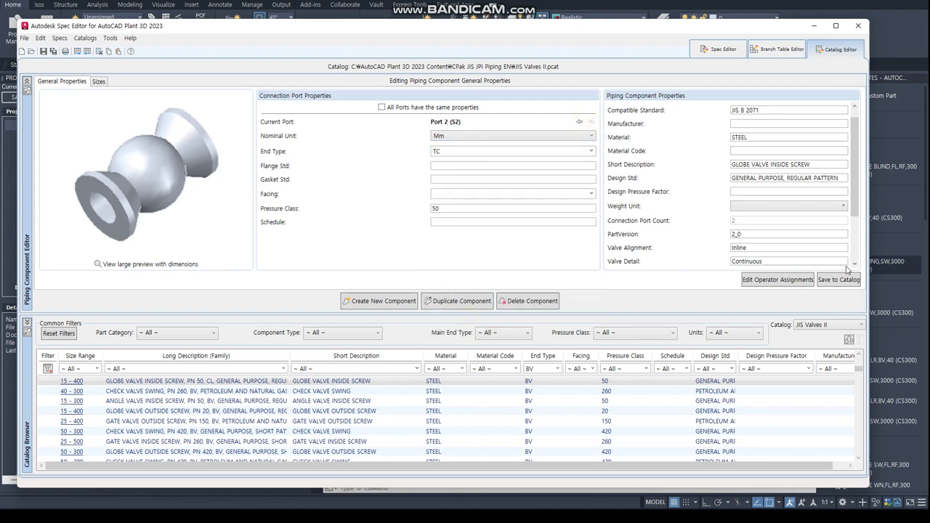
pyautogui.scroll(-2, 836, 218)
pyautogui.scroll(-3, 804, 259)
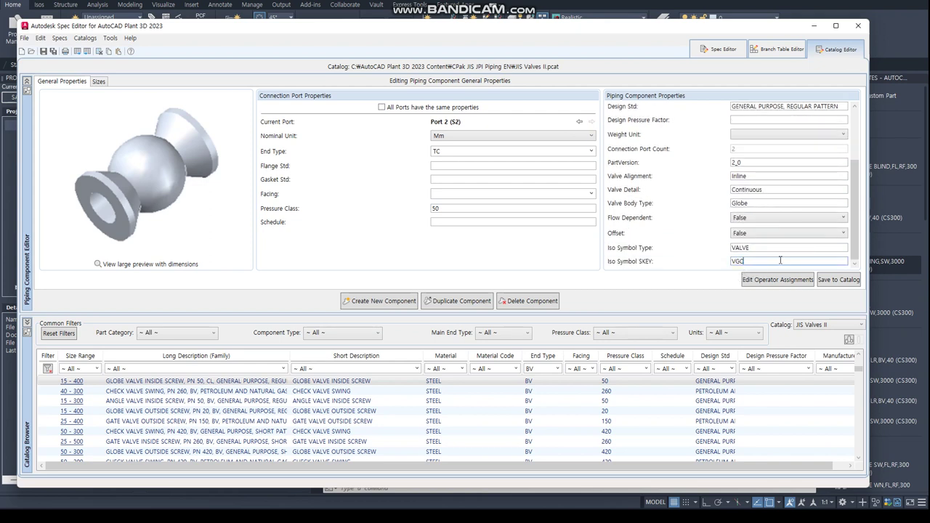
pyautogui.click(836, 284)
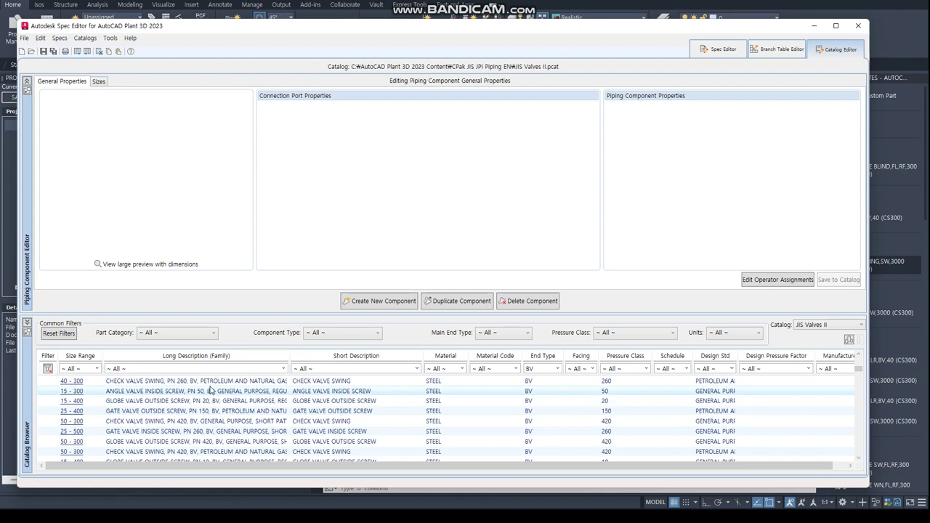
# Filter to TC end type and add the PN 50 CL globe valve to the SAMPLE spec.
pyautogui.scroll(2, 172, 399)
pyautogui.click(557, 370)
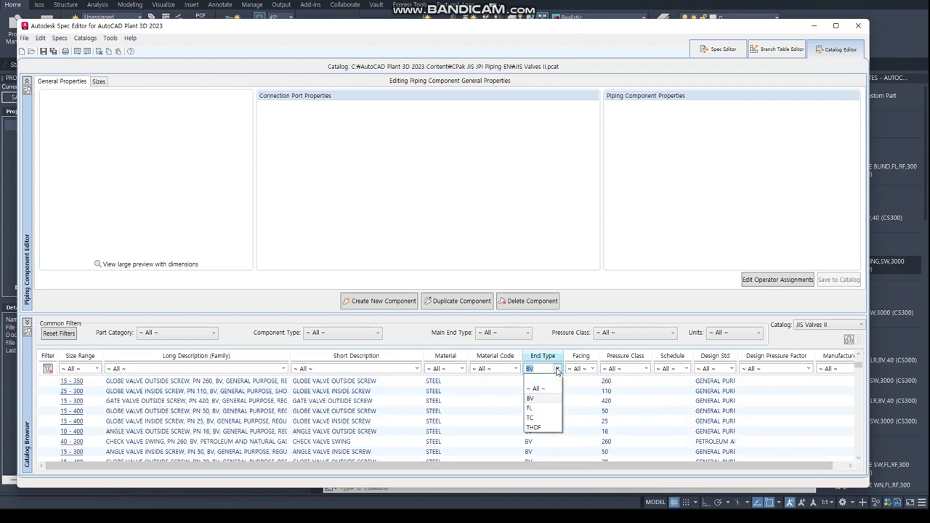
pyautogui.click(536, 422)
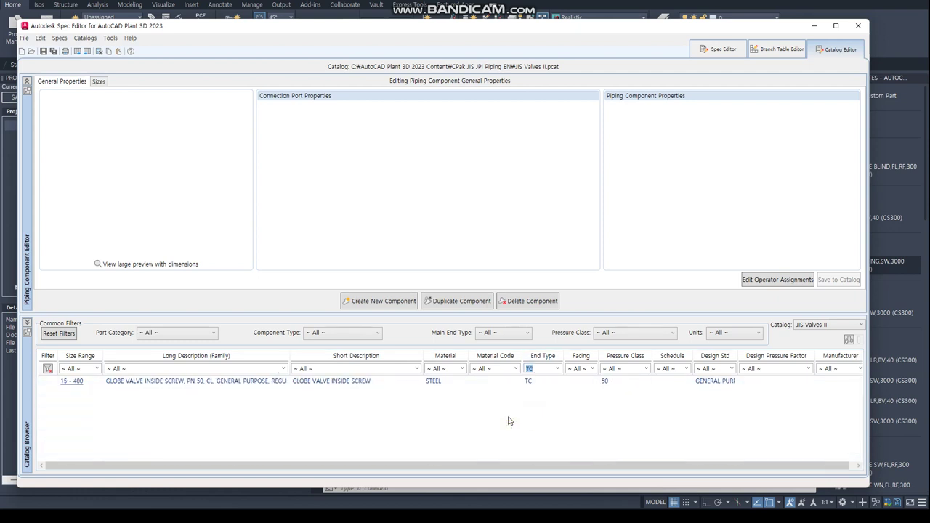
pyautogui.click(201, 382)
pyautogui.rightClick(202, 386)
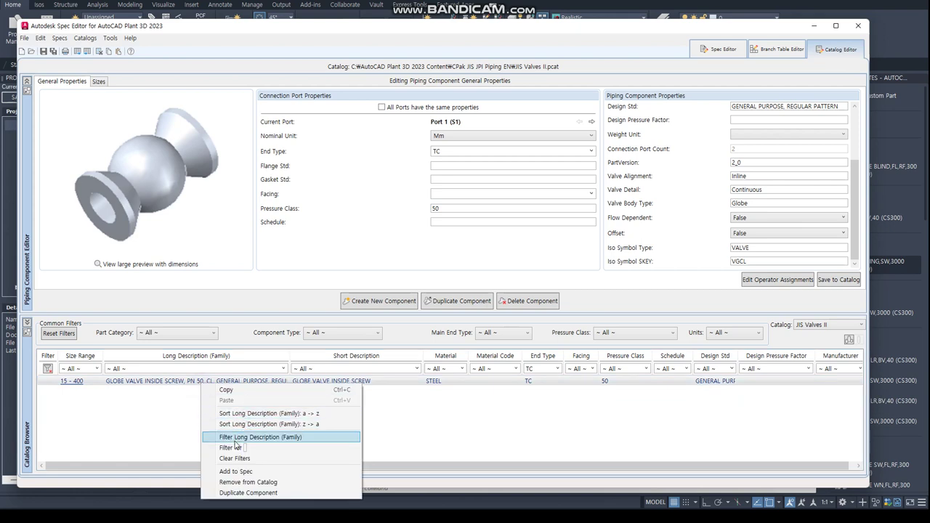
pyautogui.click(234, 471)
pyautogui.click(340, 212)
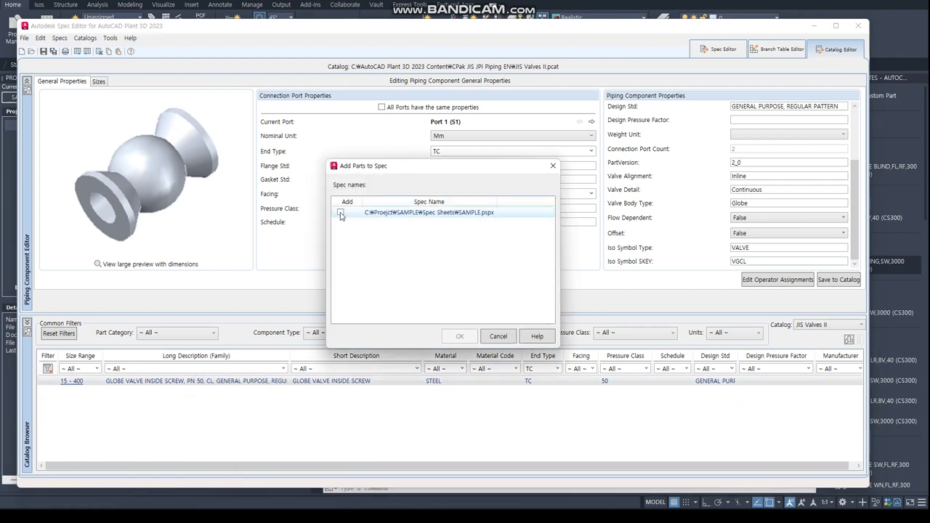
pyautogui.click(459, 337)
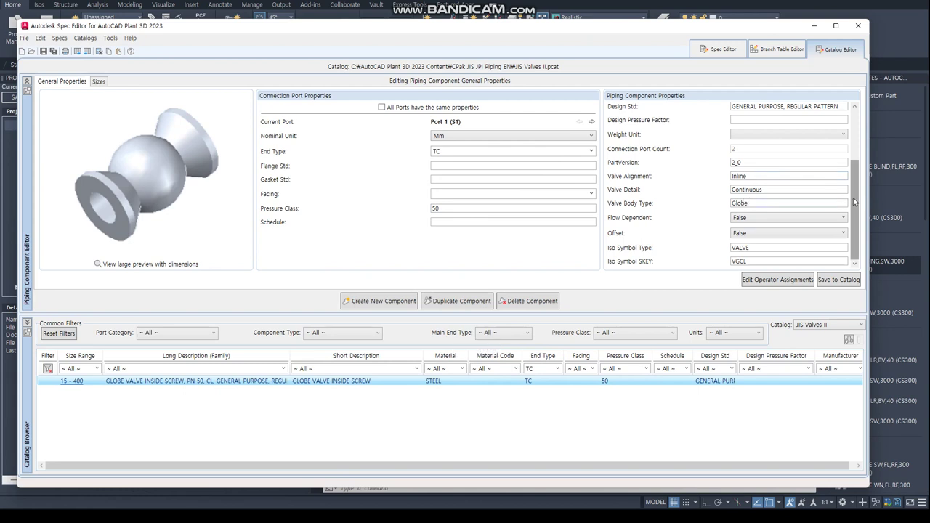
# Review the valve's hand-wheel operator assignments and close them without changes.
pyautogui.moveTo(854, 201); pyautogui.dragTo(852, 141)
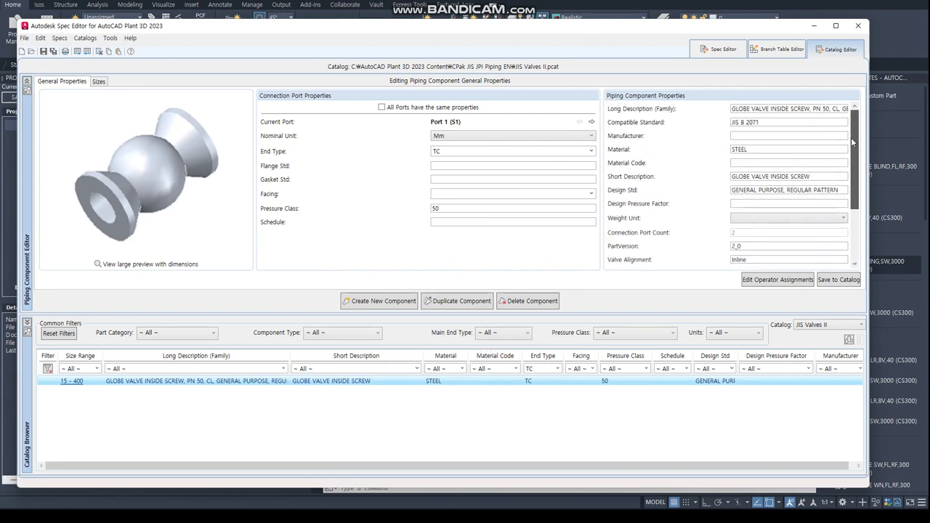
pyautogui.scroll(-3, 802, 237)
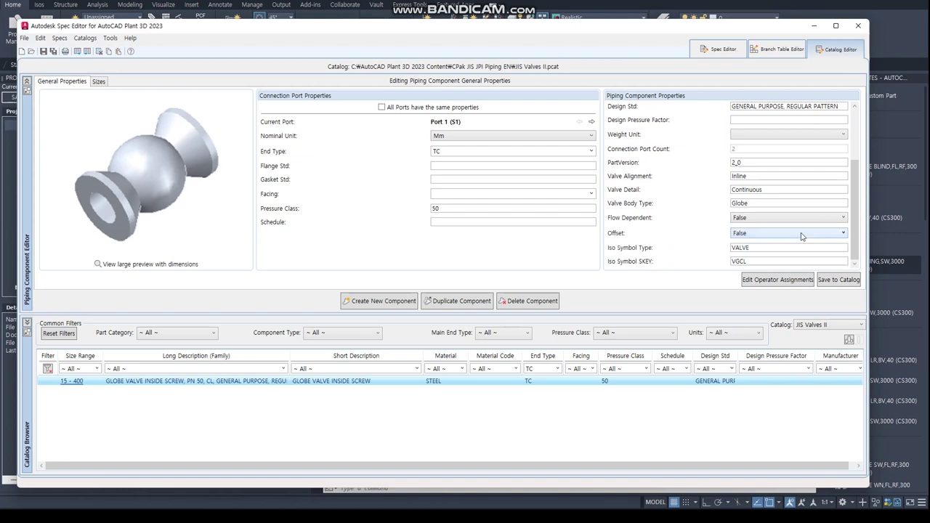
pyautogui.click(768, 280)
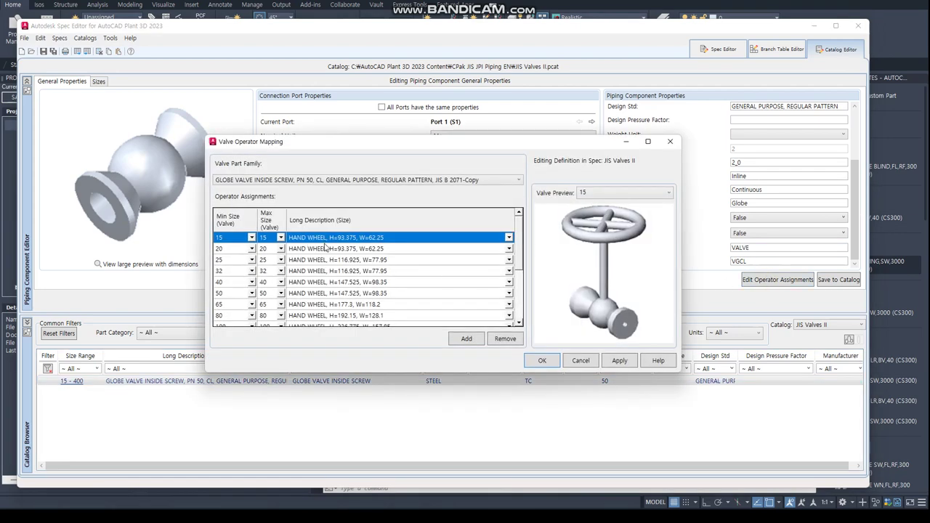
pyautogui.click(670, 141)
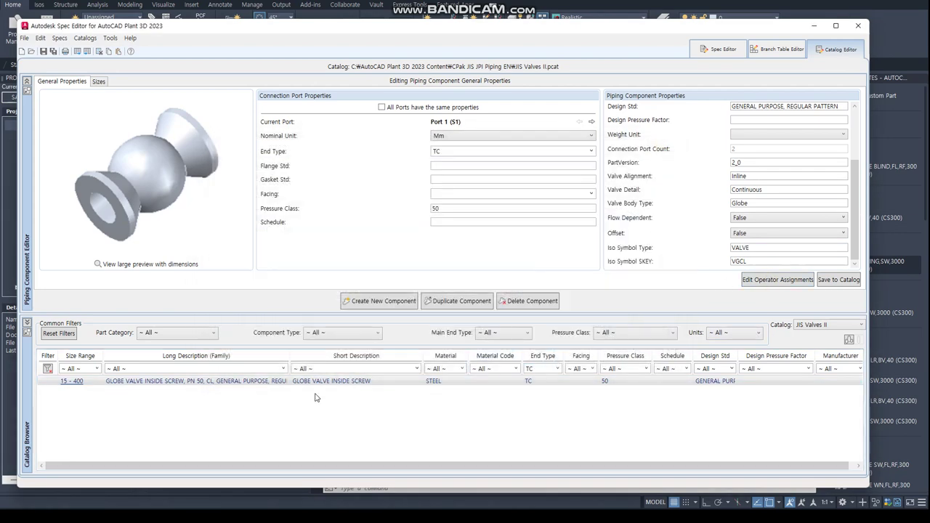
pyautogui.click(558, 369)
# Reset the end type filter to All and add the HAND WHEEL operator to SAMPLE.
pyautogui.click(537, 388)
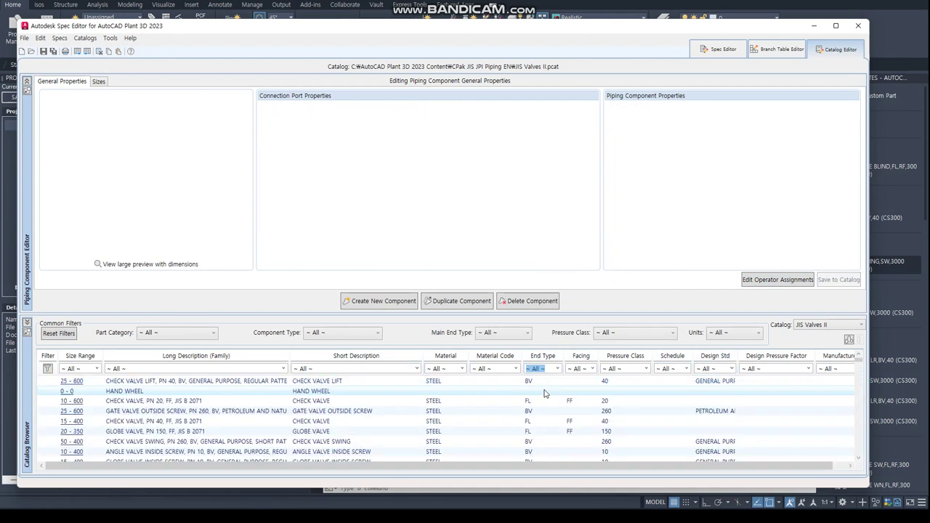
pyautogui.click(139, 392)
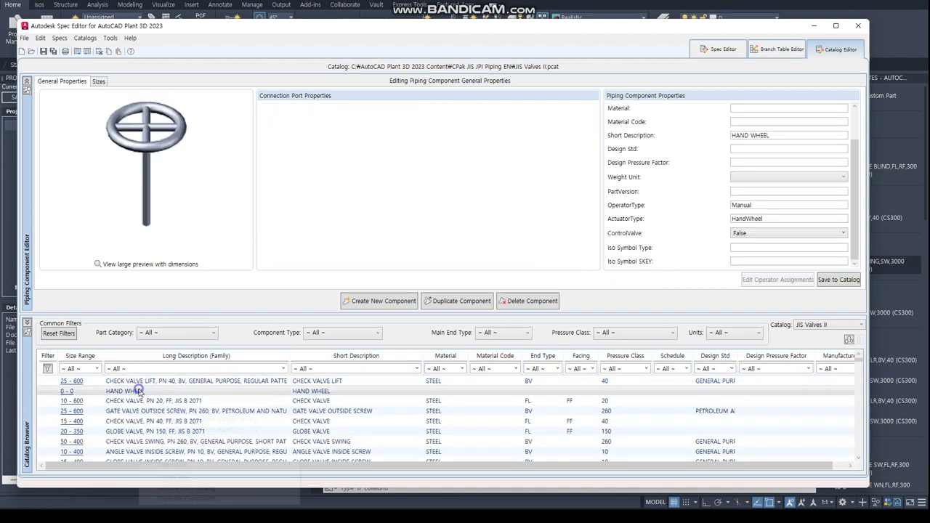
pyautogui.rightClick(138, 392)
pyautogui.click(174, 478)
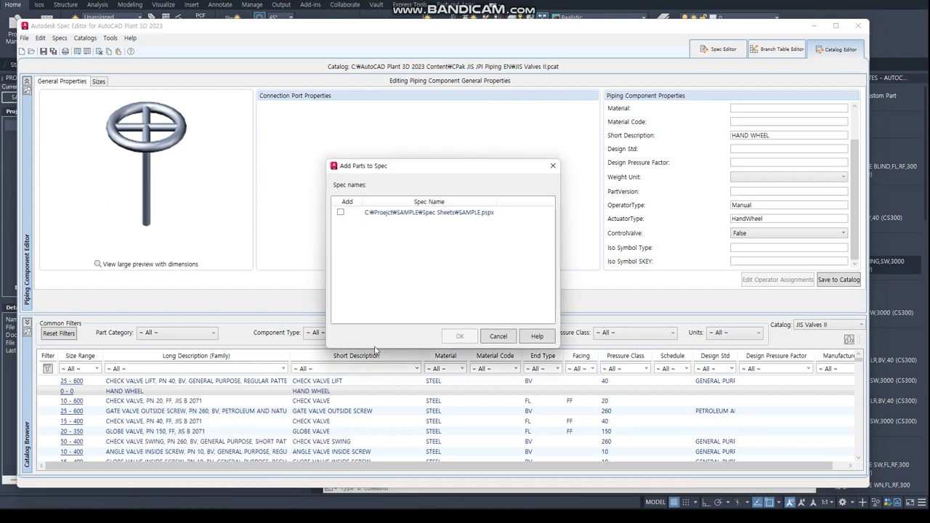
pyautogui.click(460, 337)
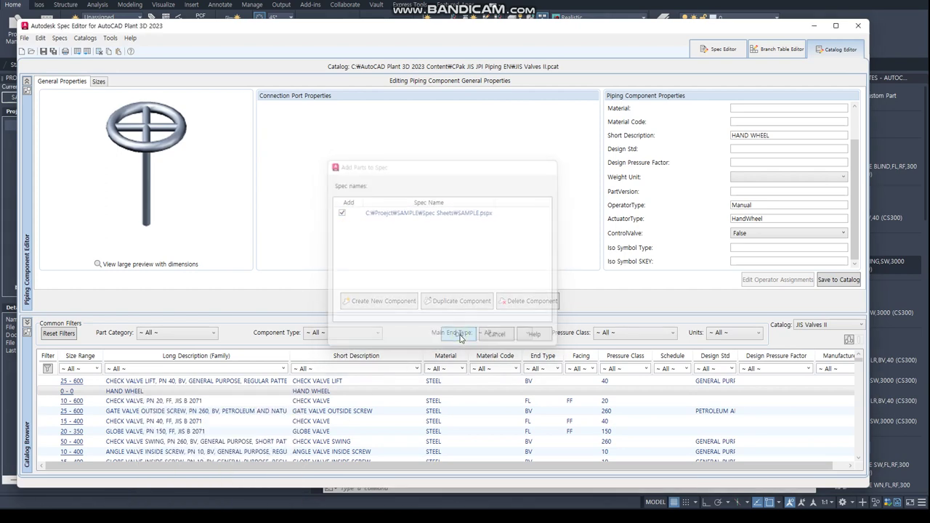
# Save the SAMPLE spec sheet and check the PN 50 globe valve under Valve.
pyautogui.click(721, 49)
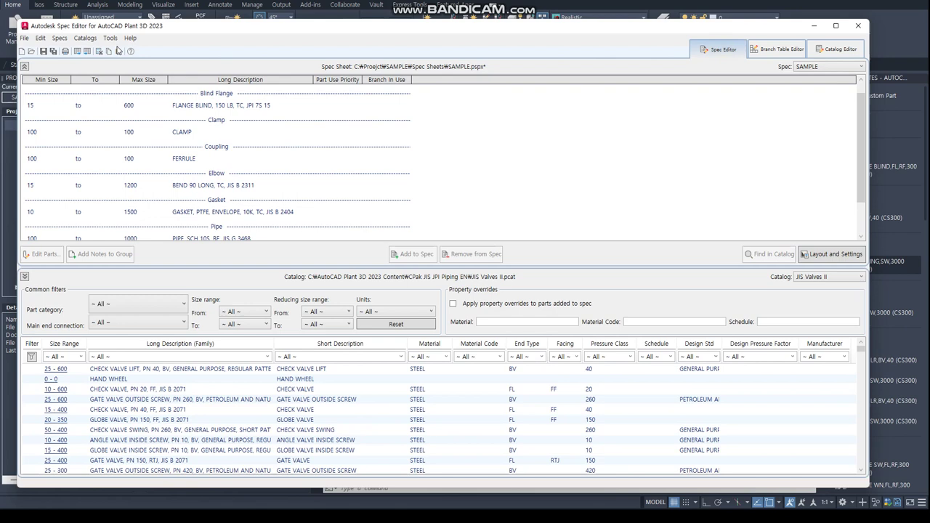
pyautogui.click(52, 52)
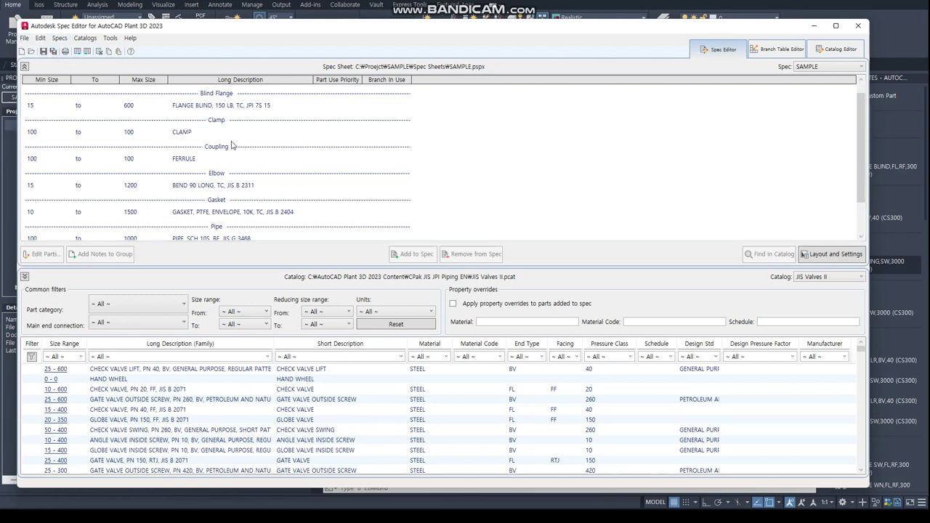
pyautogui.scroll(-2, 234, 149)
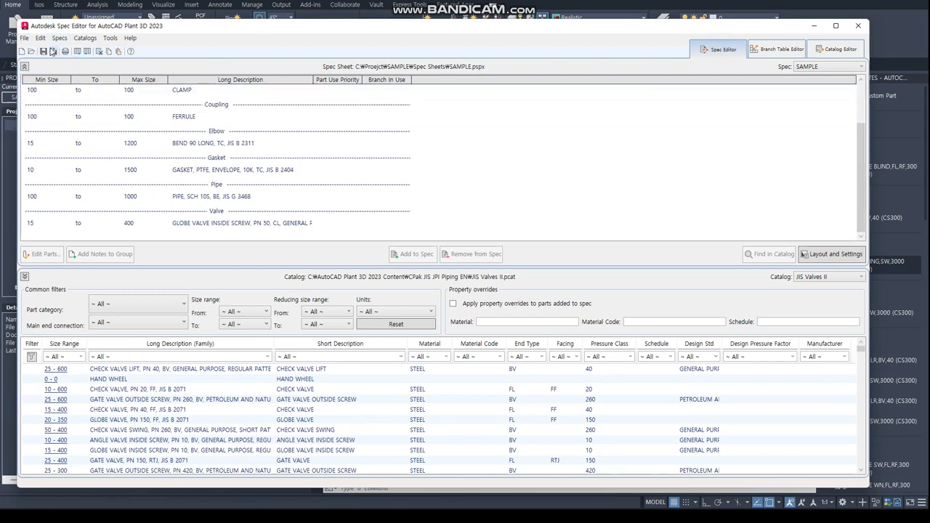
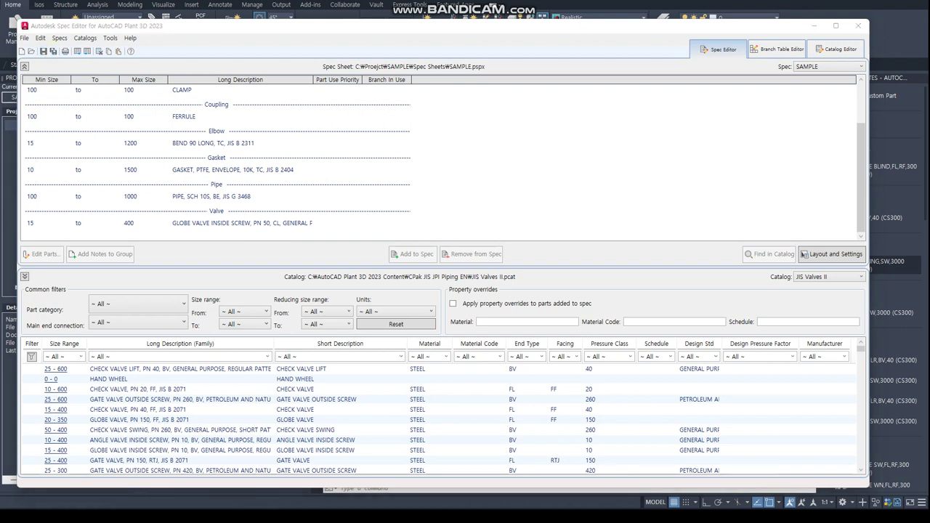
# Save the SAMPLE spec sheet and minimize the Spec Editor to return to the drawing.
pyautogui.click(55, 54)
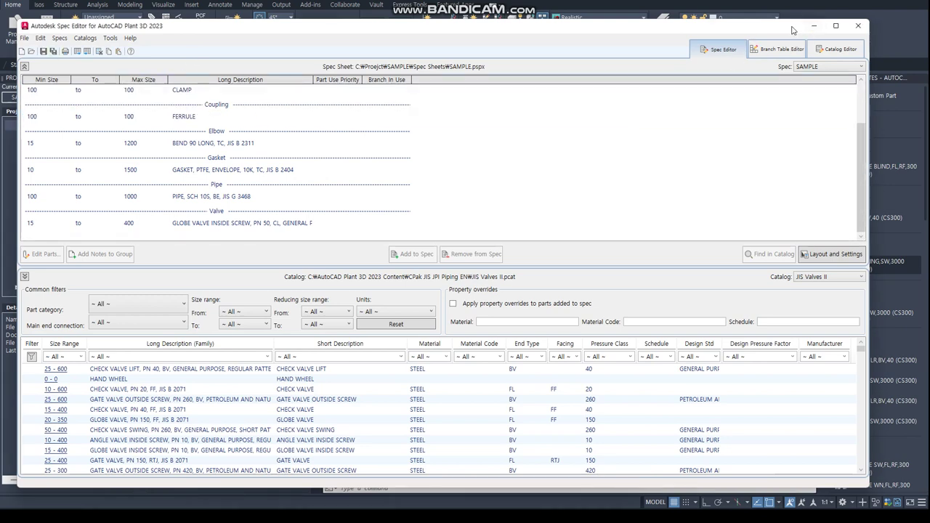
pyautogui.click(815, 29)
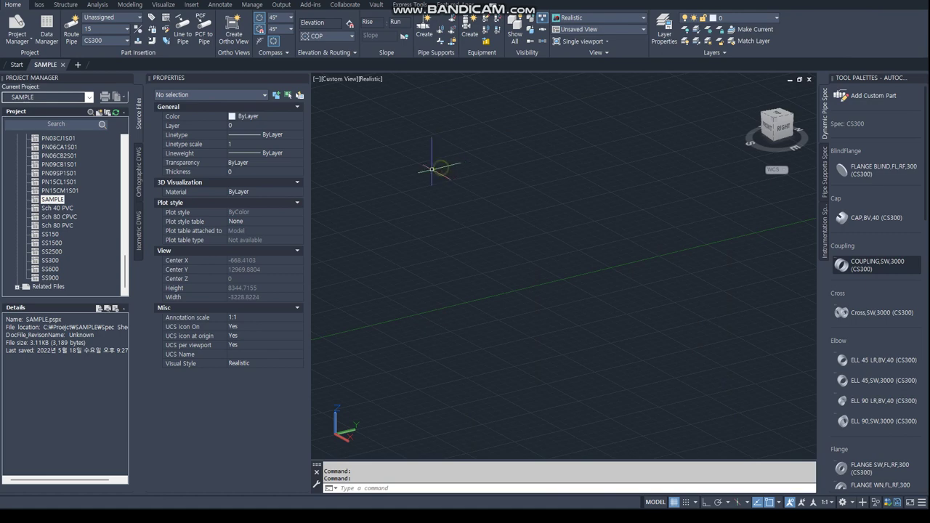
# Choose SAMPLE from the piping spec list on the Home ribbon.
pyautogui.click(102, 40)
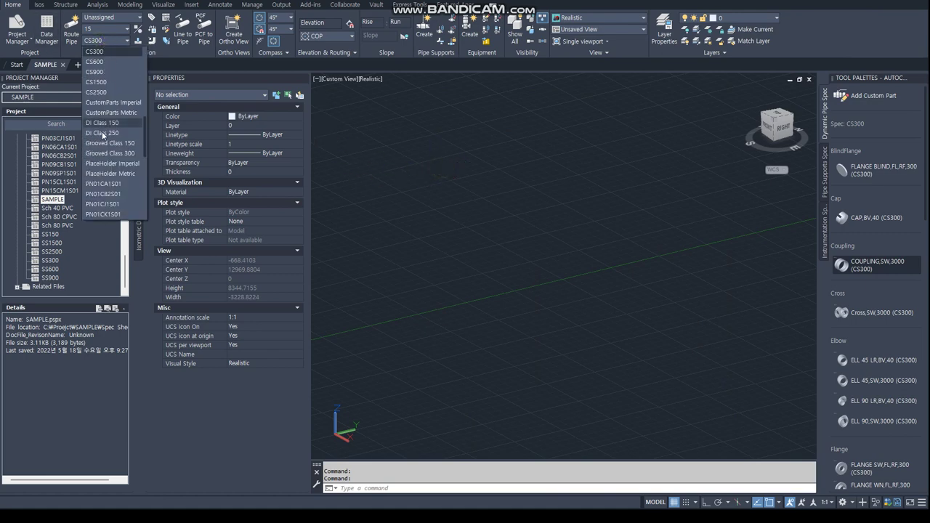
pyautogui.scroll(-3, 103, 135)
pyautogui.scroll(-3, 102, 145)
pyautogui.scroll(-3, 101, 156)
pyautogui.scroll(-5, 100, 164)
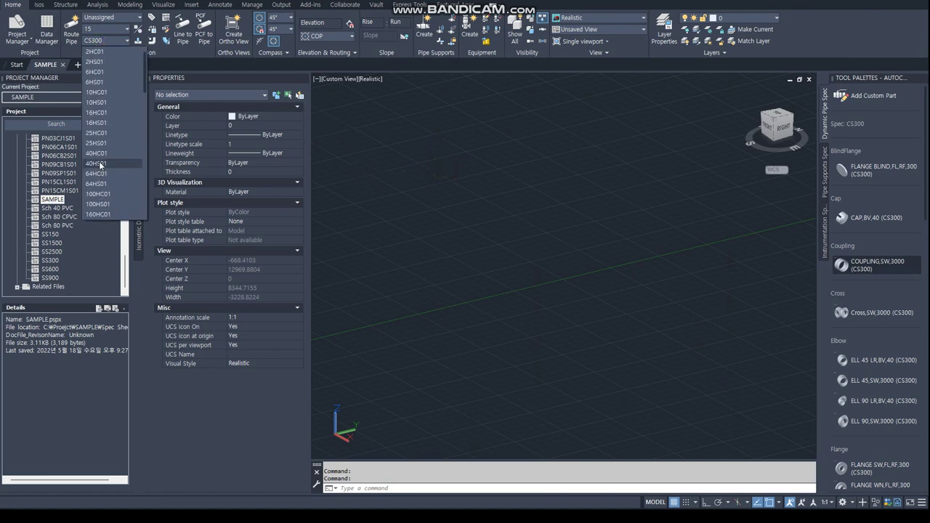
pyautogui.scroll(-3, 100, 164)
pyautogui.scroll(-3, 97, 171)
pyautogui.scroll(-3, 94, 176)
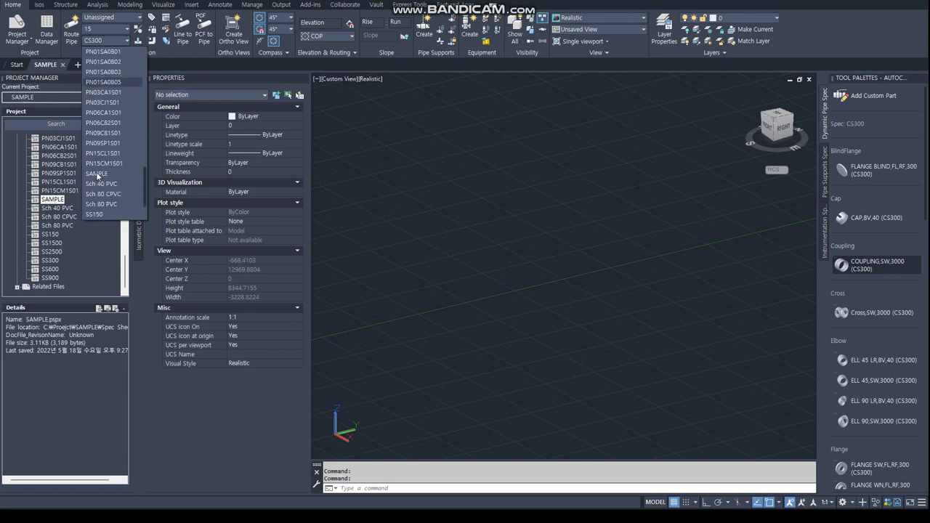
pyautogui.click(97, 174)
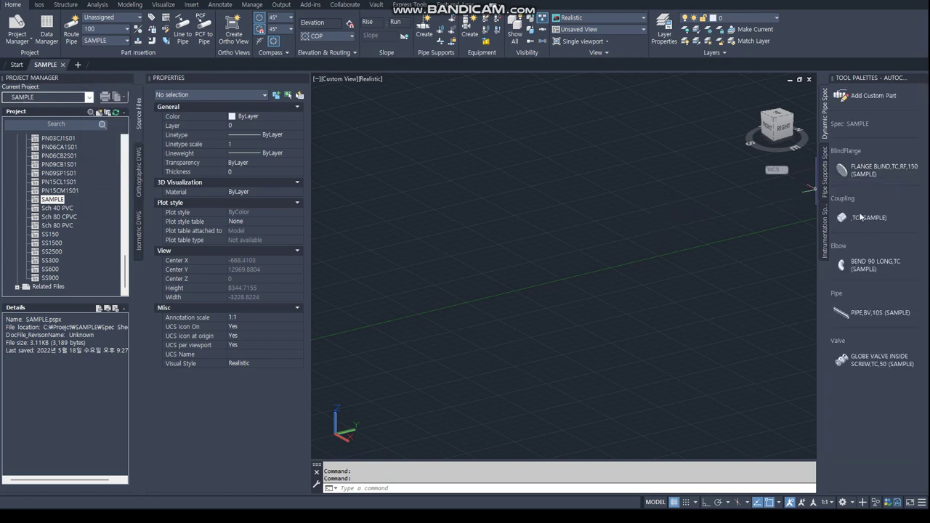
# Set the nominal pipe size to 100.
pyautogui.click(102, 30)
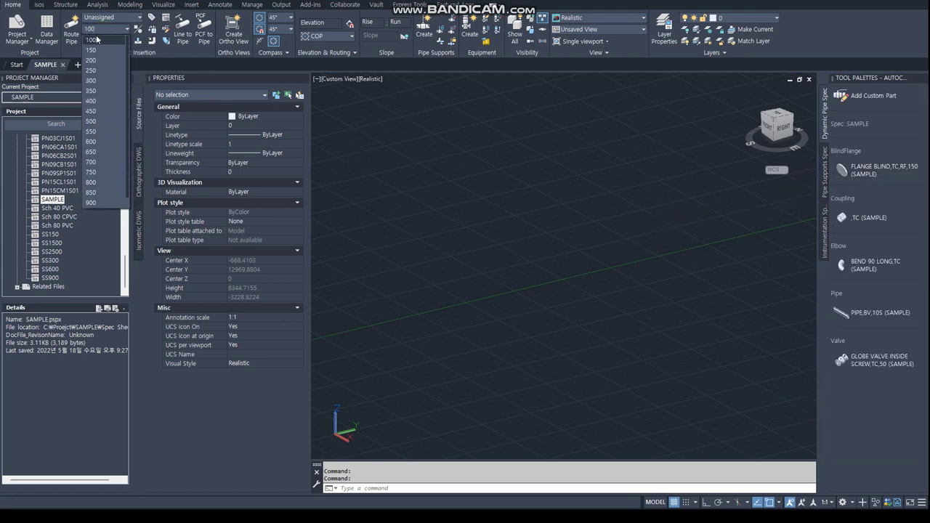
pyautogui.click(90, 50)
pyautogui.click(106, 30)
pyautogui.scroll(1, 100, 52)
pyautogui.click(93, 39)
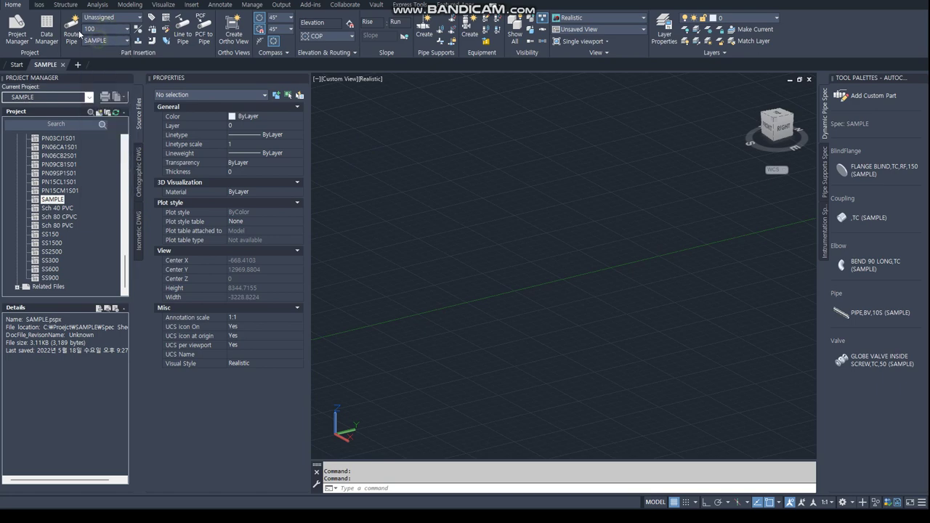
pyautogui.click(76, 33)
# Route a zig-zag SAMPLE pipe run through four points, with bends at each turn.
pyautogui.click(367, 254)
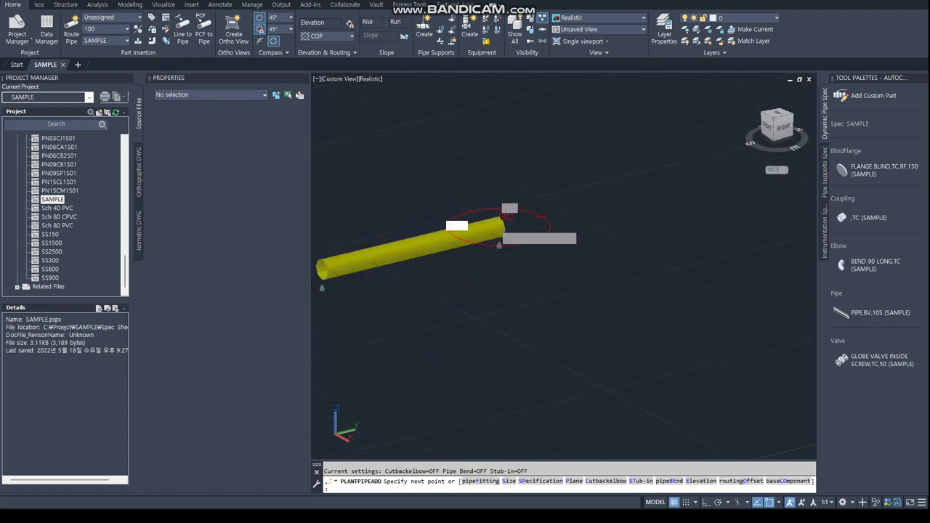
pyautogui.click(507, 216)
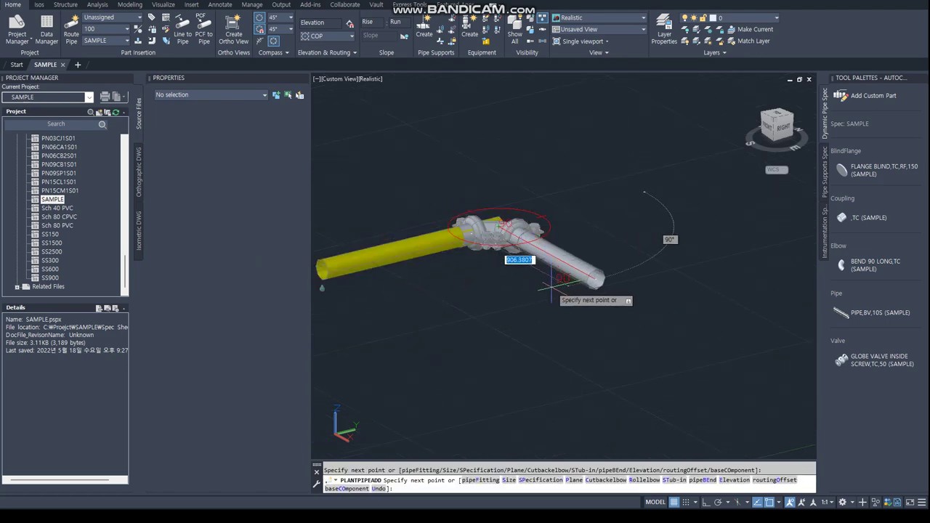
pyautogui.click(581, 305)
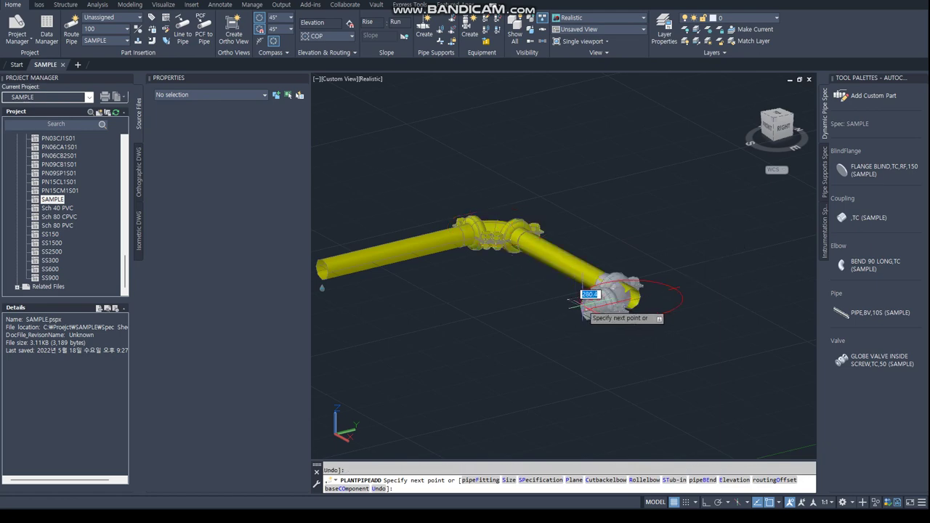
pyautogui.keyDown('shift'); pyautogui.moveTo(582, 305); pyautogui.dragTo(586, 348, button='middle'); pyautogui.keyUp('shift')
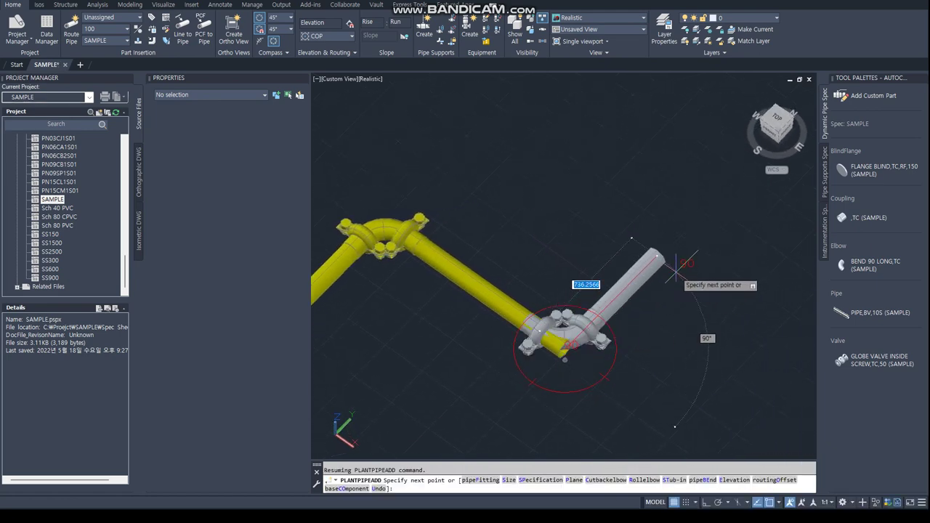
pyautogui.click(680, 258)
pyautogui.press('Escape')
# Zoom in and inspect the coupling near the bend.
pyautogui.scroll(5, 591, 322)
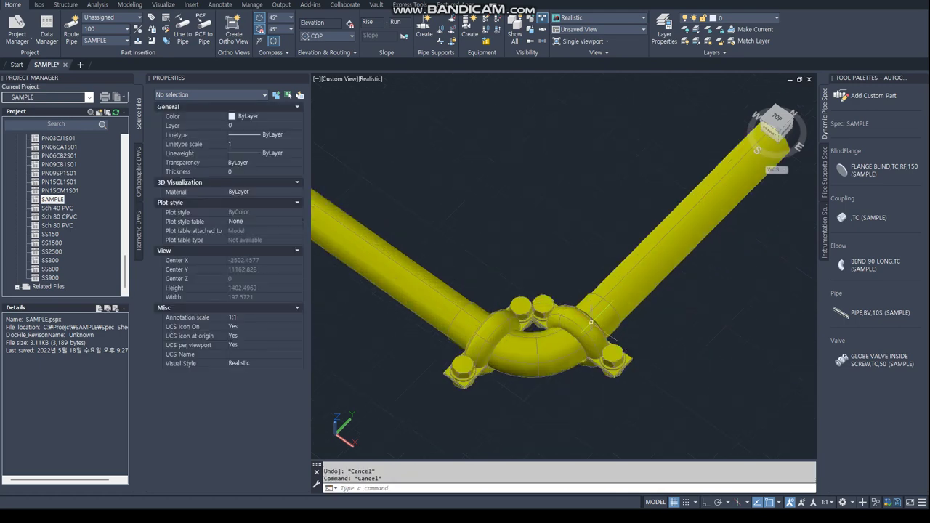
pyautogui.click(591, 322)
pyautogui.press('Escape')
pyautogui.press('Escape')
pyautogui.scroll(-3, 498, 286)
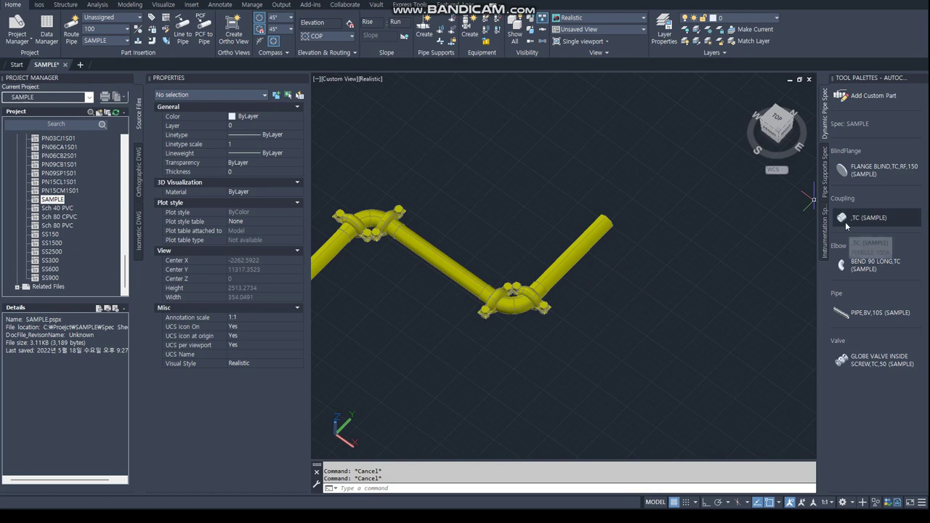
pyautogui.click(845, 222)
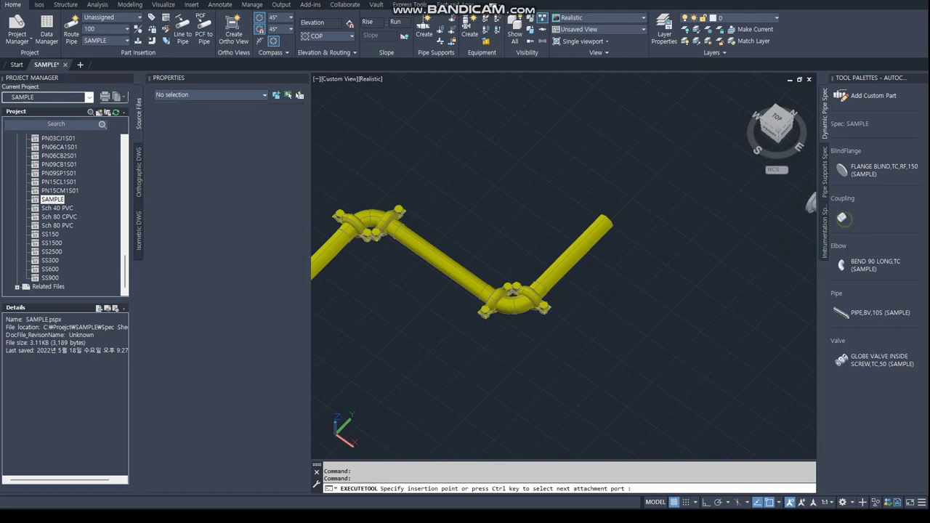
# Place a TC coupling at the open pipe end and extend a new pipe segment from it.
pyautogui.click(613, 222)
pyautogui.press('Return')
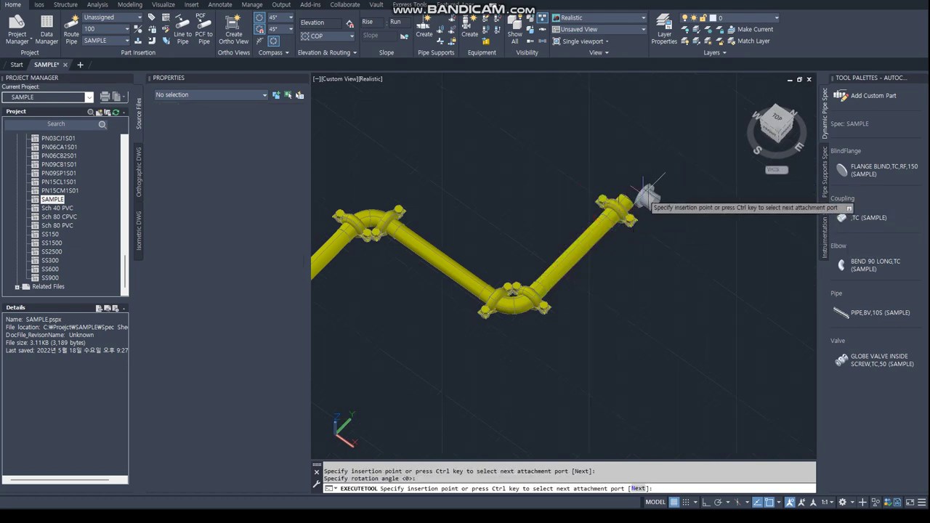
pyautogui.press('Return')
pyautogui.click(635, 197)
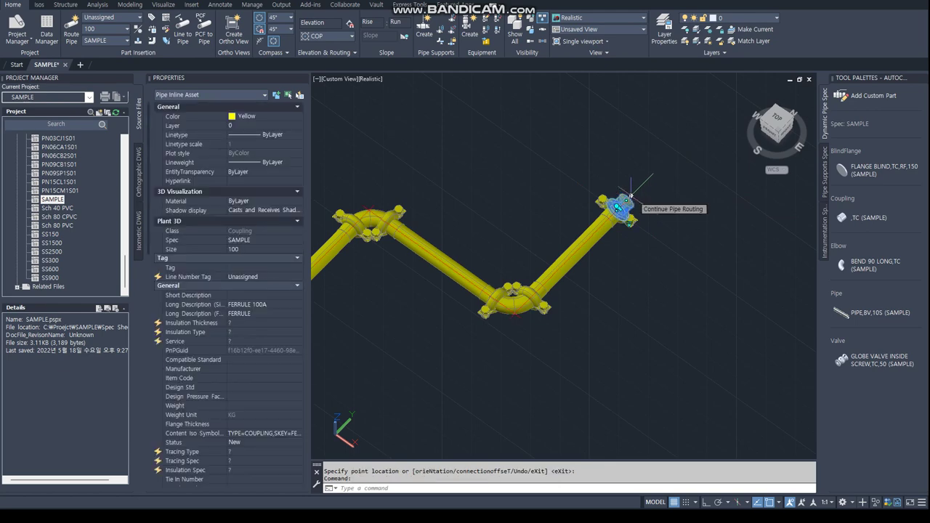
pyautogui.click(633, 198)
pyautogui.click(675, 155)
pyautogui.press('Escape')
pyautogui.scroll(-4, 617, 155)
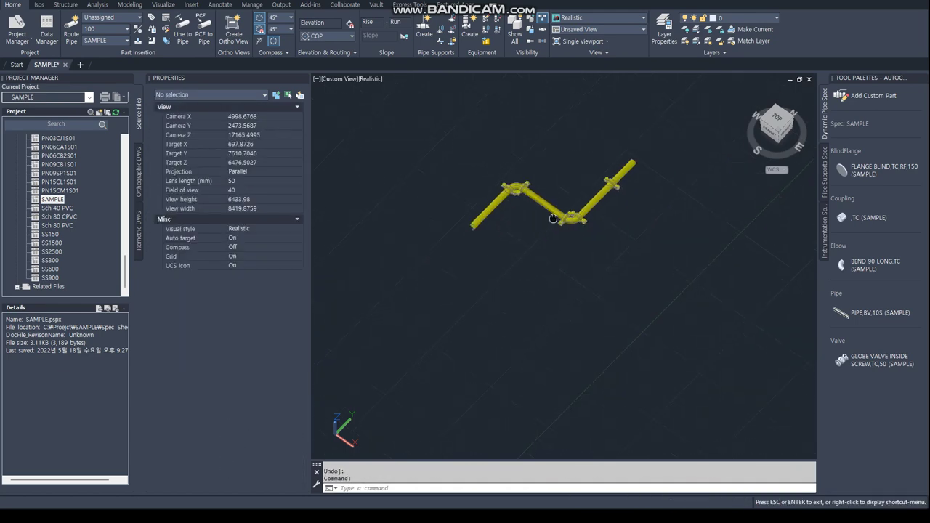
# Insert a globe valve at the pipe end with default rotation.
pyautogui.click(856, 357)
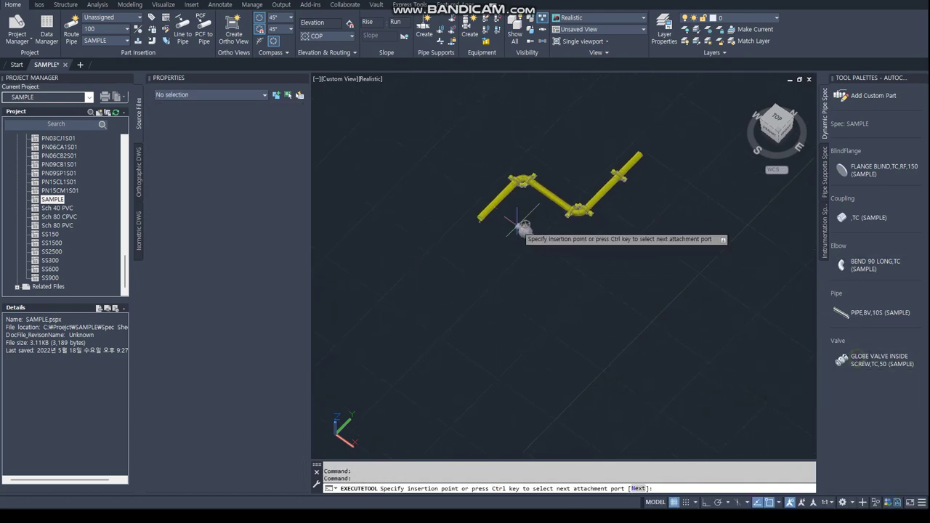
pyautogui.click(496, 208)
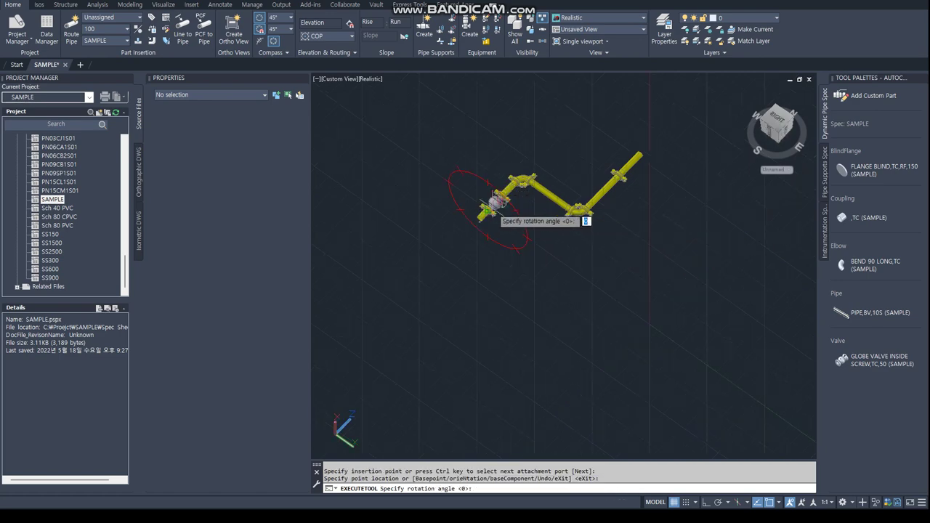
pyautogui.click(498, 177)
pyautogui.press('Return')
pyautogui.scroll(5, 499, 197)
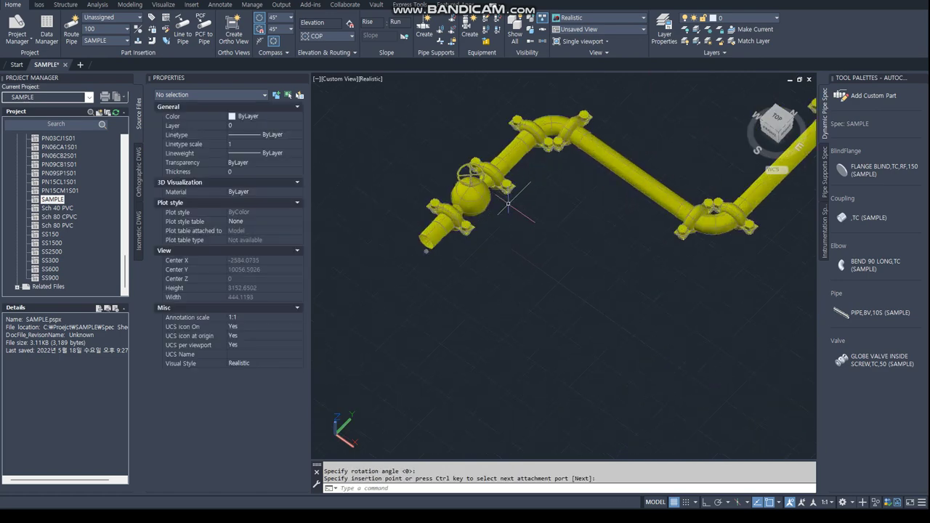
pyautogui.keyDown('shift'); pyautogui.moveTo(494, 191); pyautogui.dragTo(467, 168, button='middle'); pyautogui.keyUp('shift')
pyautogui.press('Escape')
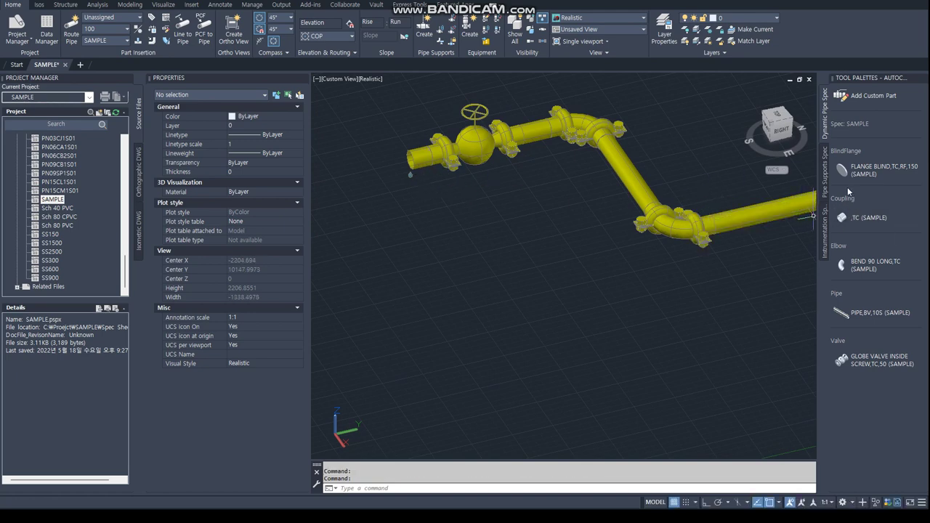
# Extend the pipe left of the valve and cap its end with a blind flange.
pyautogui.click(416, 159)
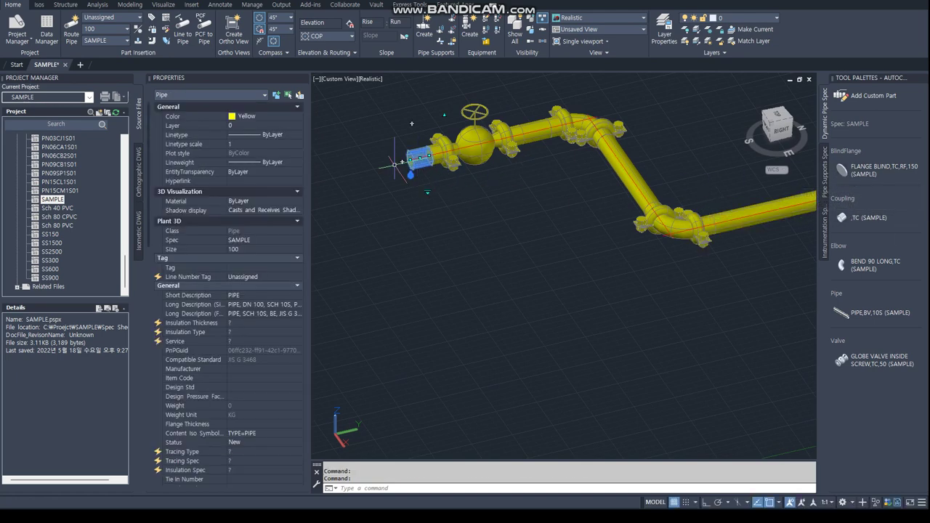
pyautogui.click(399, 161)
pyautogui.click(371, 173)
pyautogui.press('Escape')
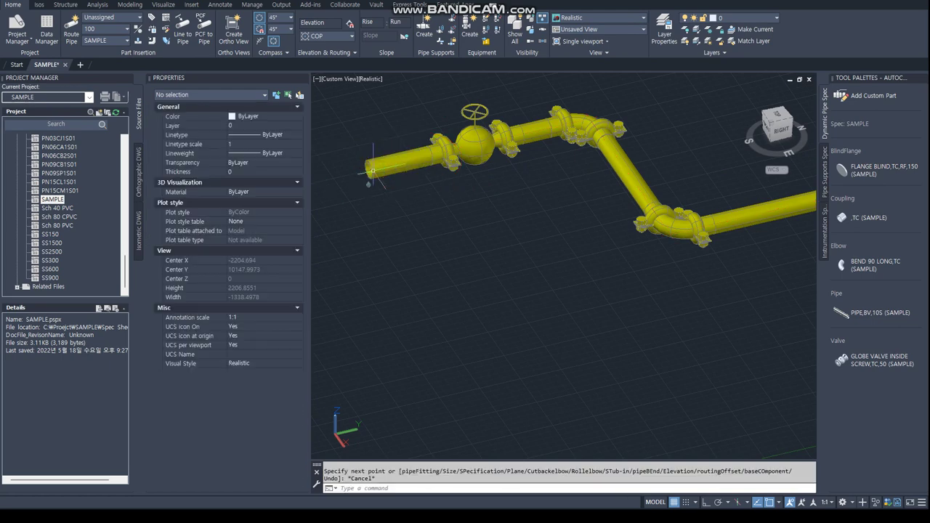
pyautogui.click(878, 171)
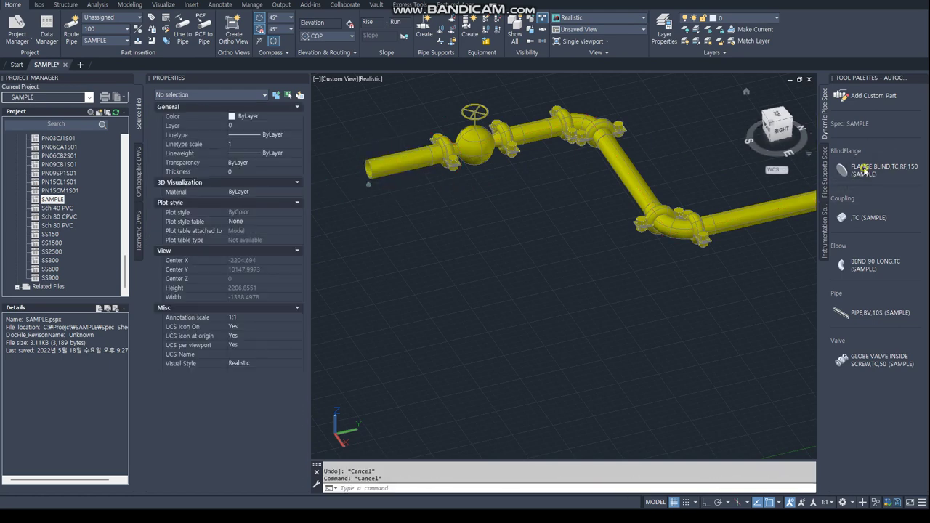
pyautogui.click(366, 165)
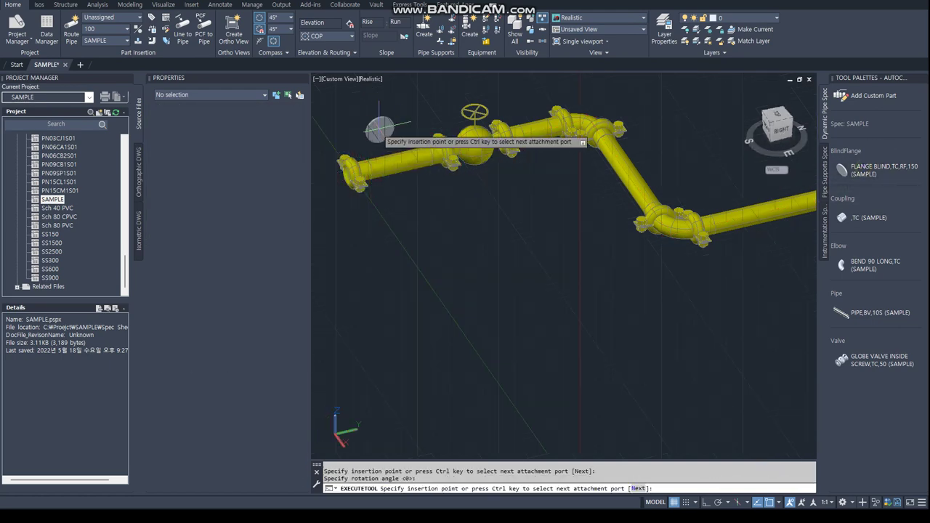
pyautogui.press('Escape')
# Select all 35 objects of the pipe line with a crossing window.
pyautogui.scroll(-3, 611, 332)
pyautogui.scroll(-1, 623, 298)
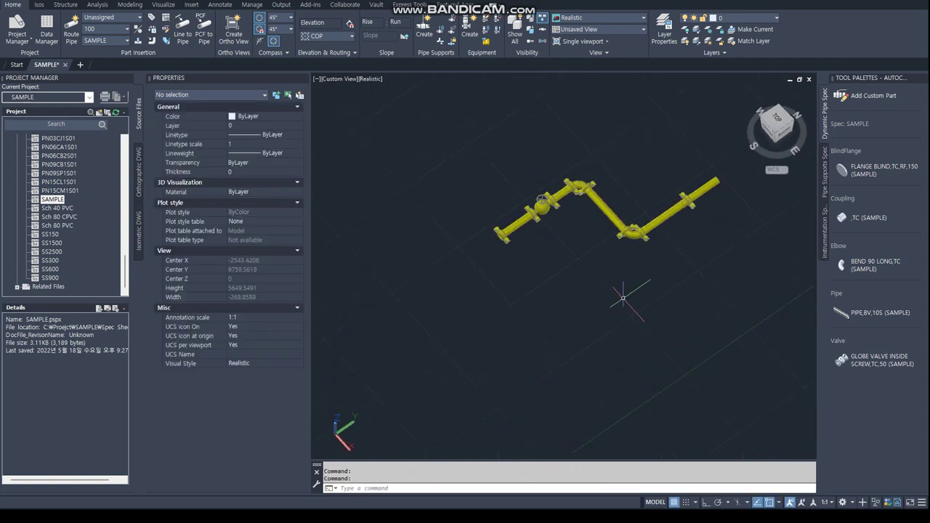
pyautogui.moveTo(685, 371); pyautogui.dragTo(375, 160)
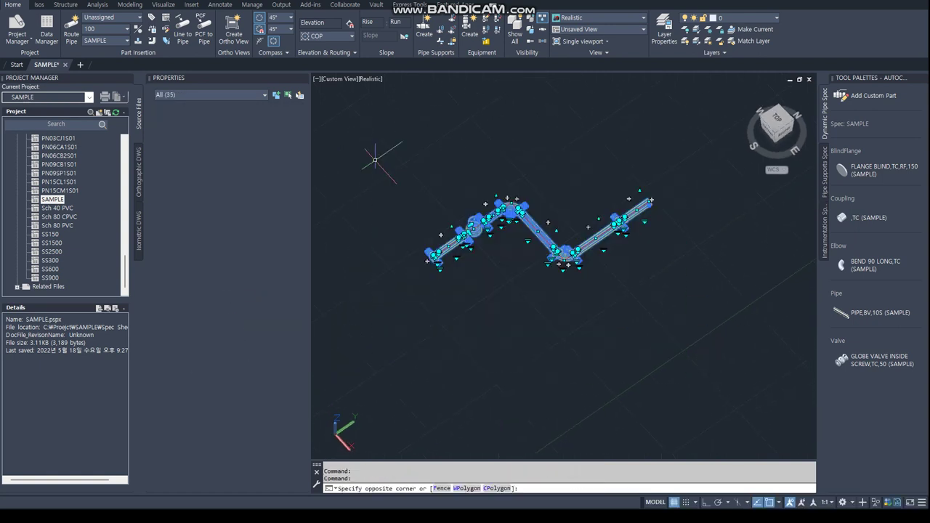
# Create a Quick Iso of the selected line using the Final_A2 iso style with advanced options.
pyautogui.click(40, 5)
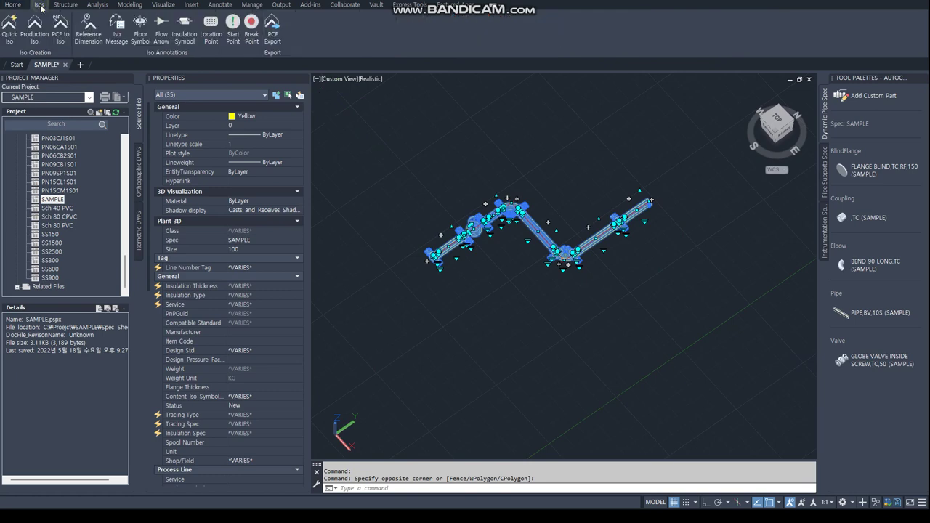
pyautogui.click(9, 27)
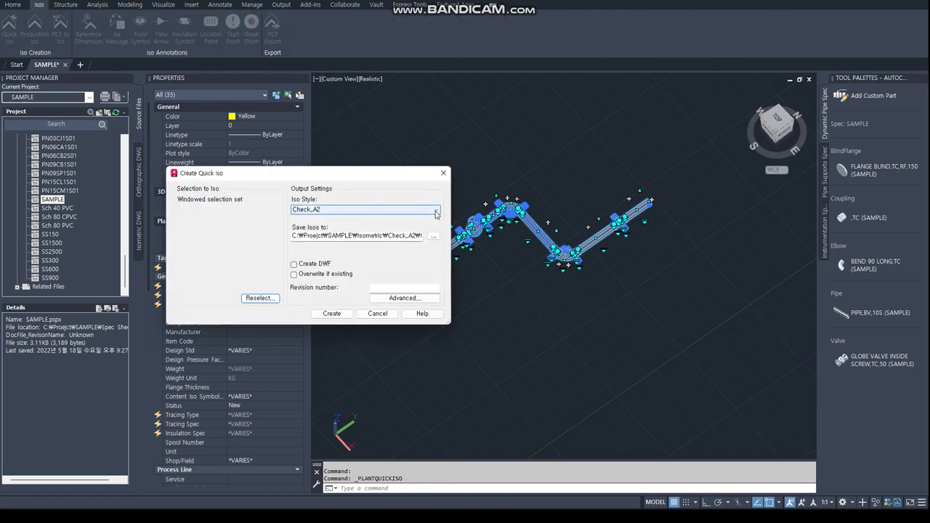
pyautogui.click(437, 213)
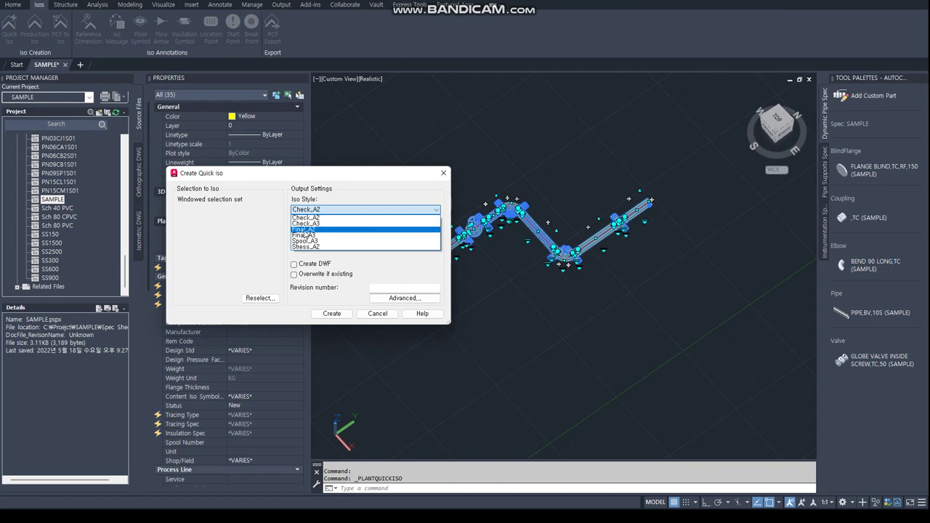
pyautogui.click(441, 177)
pyautogui.click(443, 174)
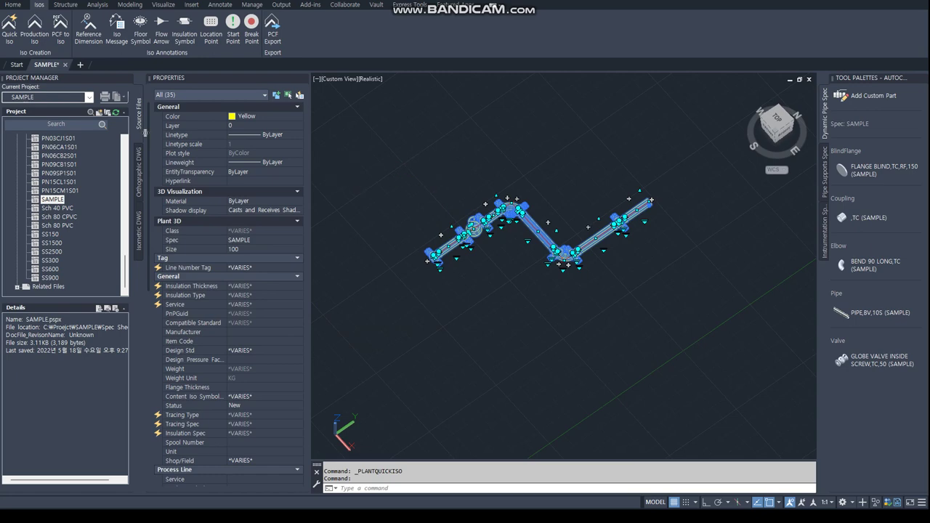
pyautogui.click(10, 37)
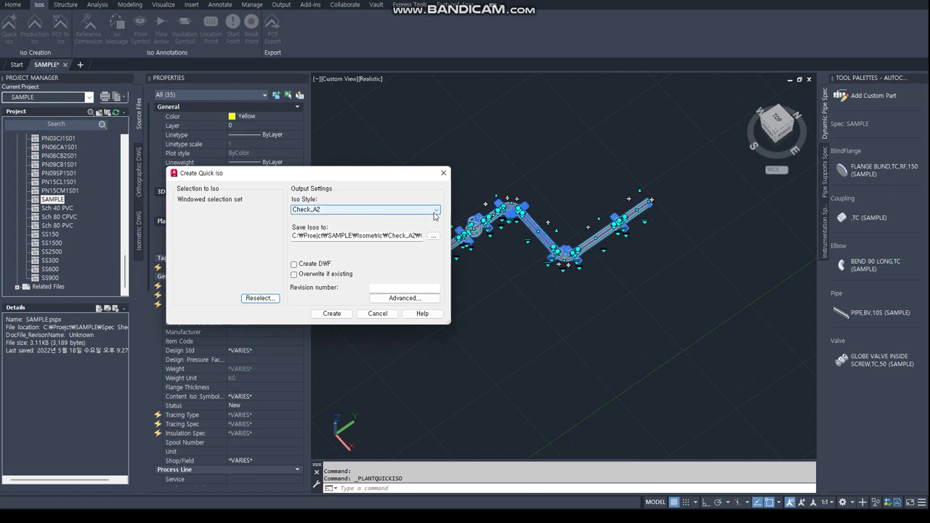
pyautogui.click(436, 210)
pyautogui.click(376, 230)
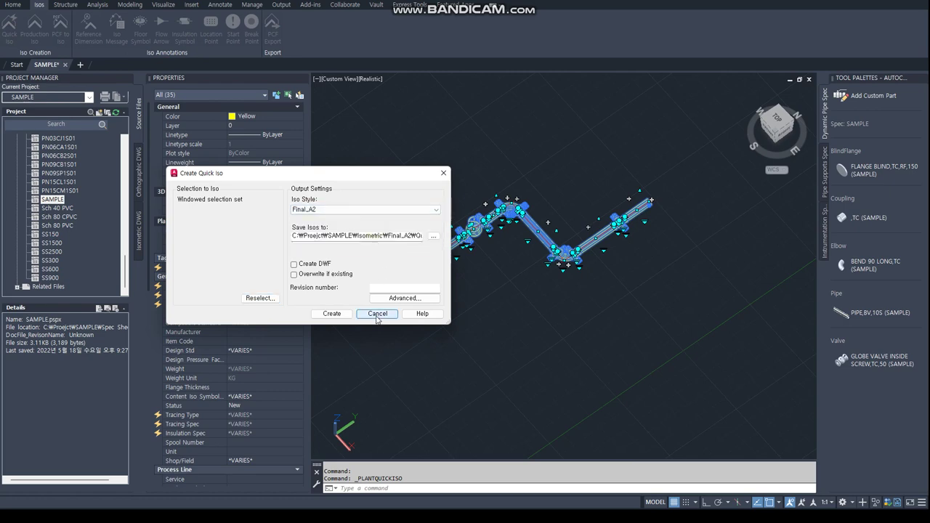
pyautogui.click(413, 303)
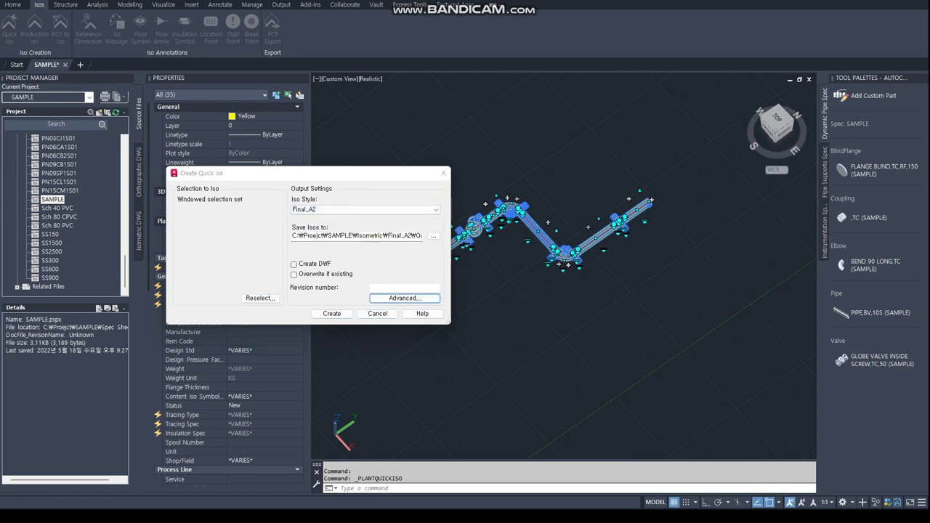
pyautogui.click(545, 212)
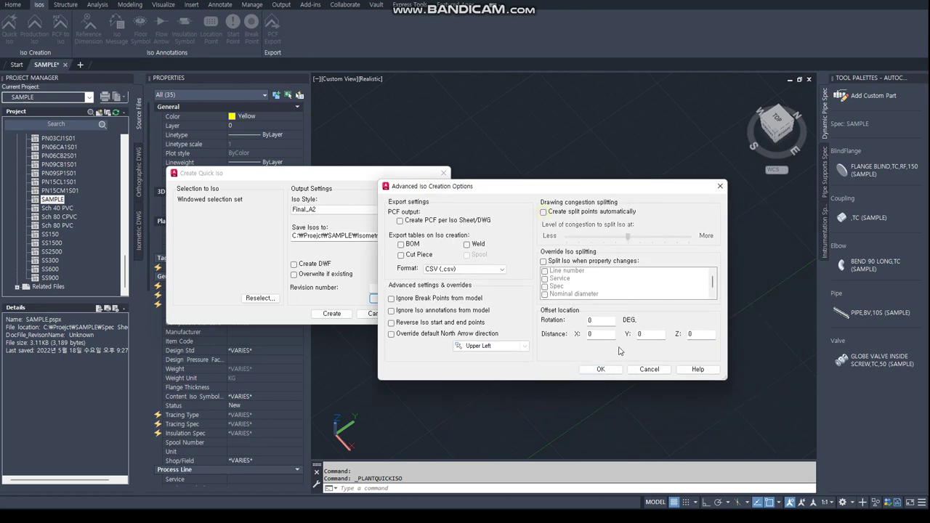
pyautogui.click(610, 371)
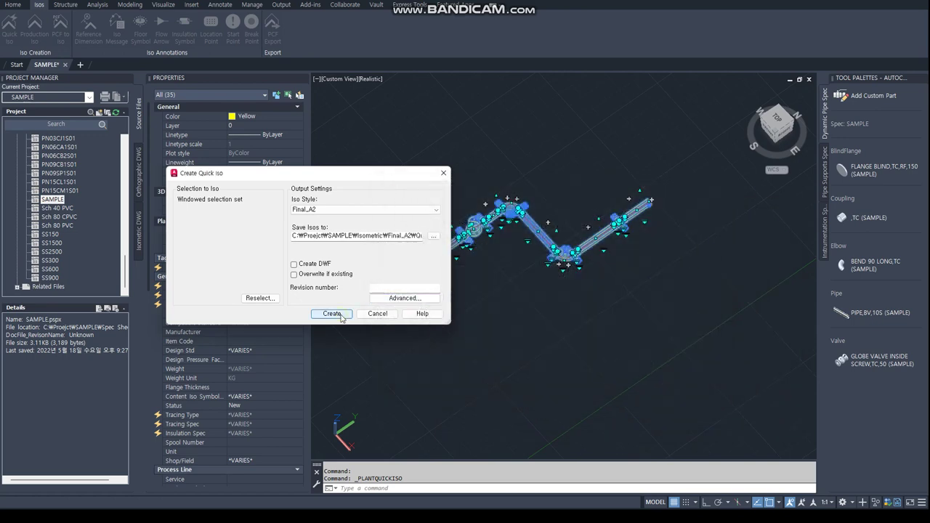
pyautogui.click(332, 313)
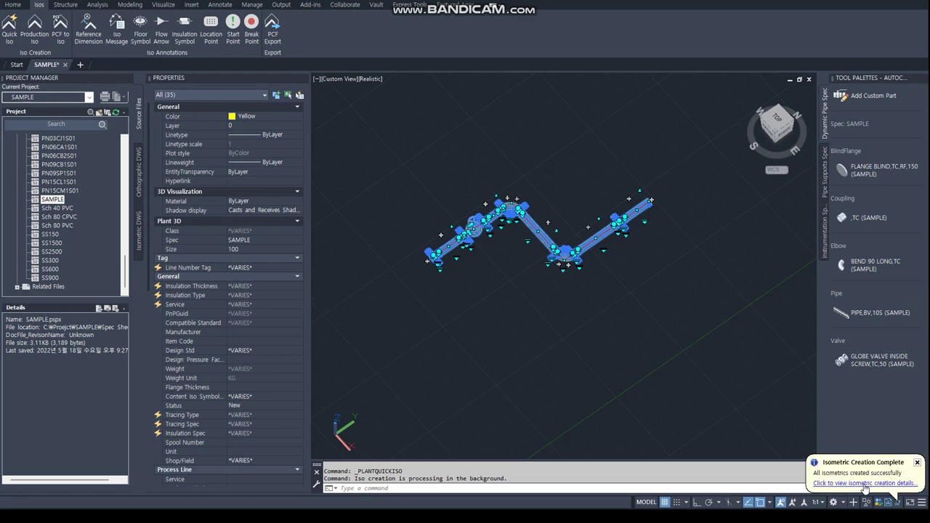
# Open UserDefinedLine.dwg from the completion balloon and zoom into the valves and annotations.
pyautogui.click(865, 483)
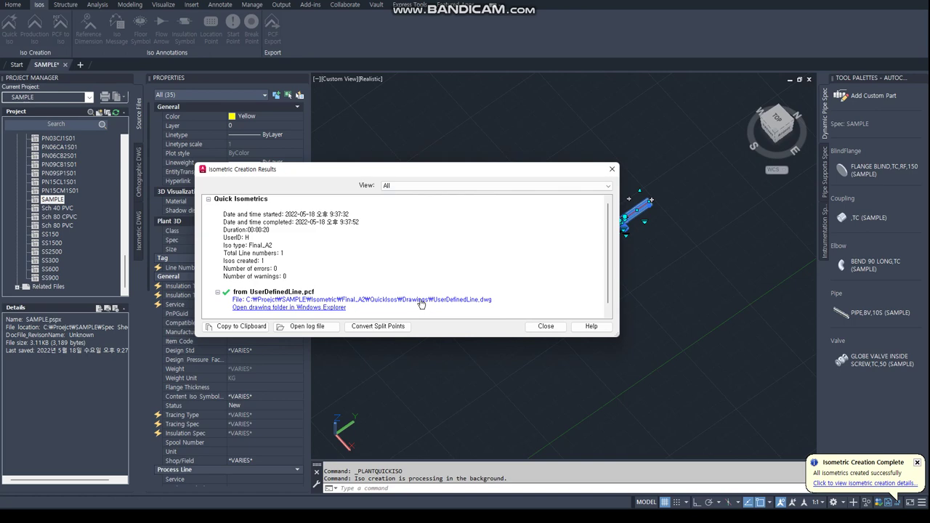
pyautogui.click(421, 300)
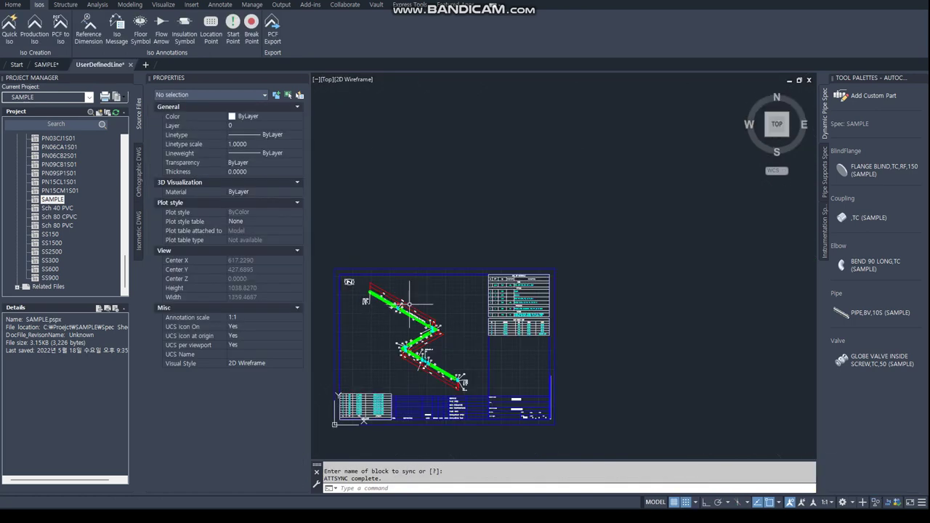
pyautogui.scroll(4, 409, 304)
pyautogui.scroll(4, 409, 304)
pyautogui.moveTo(477, 368); pyautogui.dragTo(494, 138, button='middle')
pyautogui.moveTo(631, 288); pyautogui.dragTo(643, 181, button='middle')
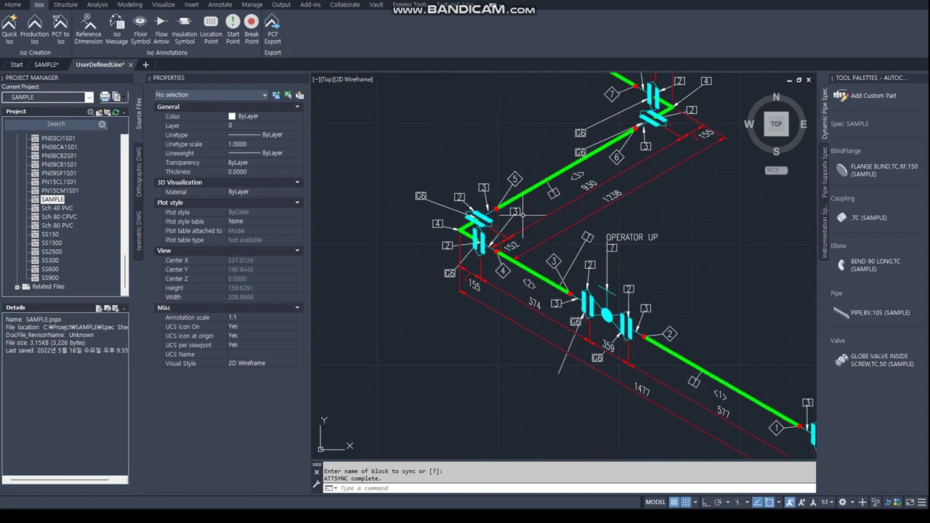
pyautogui.moveTo(663, 371); pyautogui.dragTo(407, 274, button='middle')
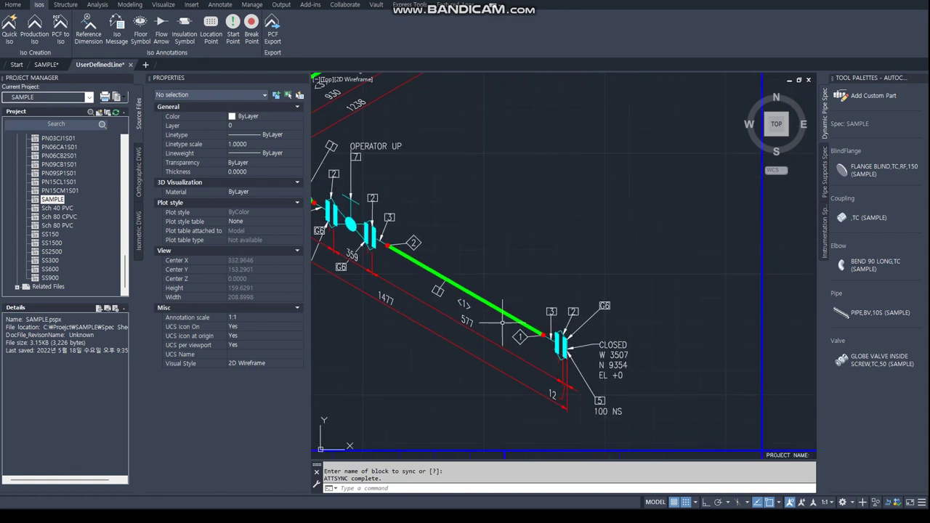
# Review the whole iso pipe run, then return to the SAMPLE model drawing.
pyautogui.moveTo(502, 319); pyautogui.dragTo(560, 318, button='middle')
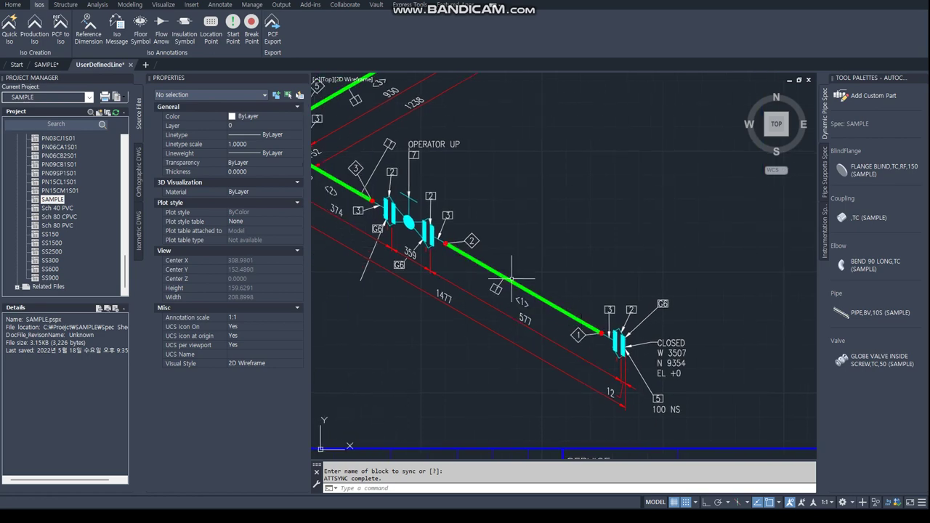
pyautogui.scroll(-4, 512, 278)
pyautogui.scroll(3, 434, 191)
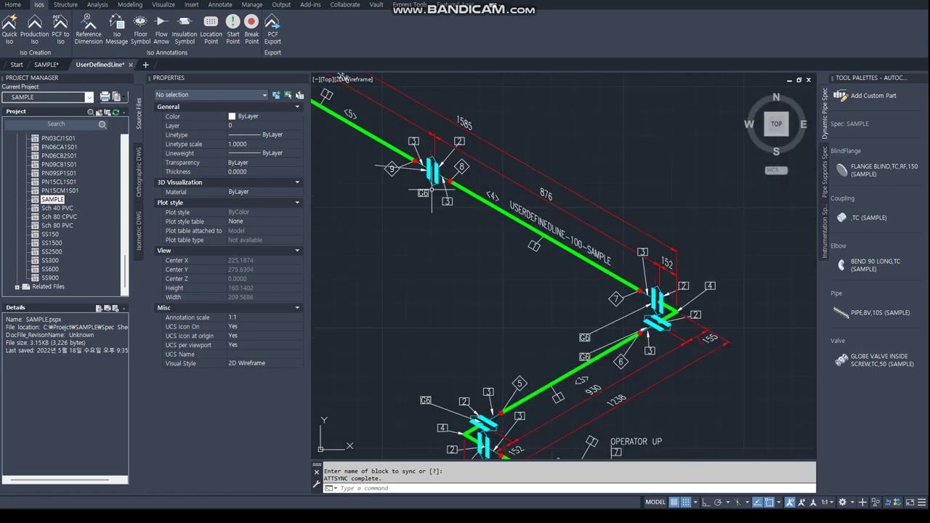
pyautogui.scroll(-2, 433, 190)
pyautogui.moveTo(434, 208); pyautogui.dragTo(521, 187, button='middle')
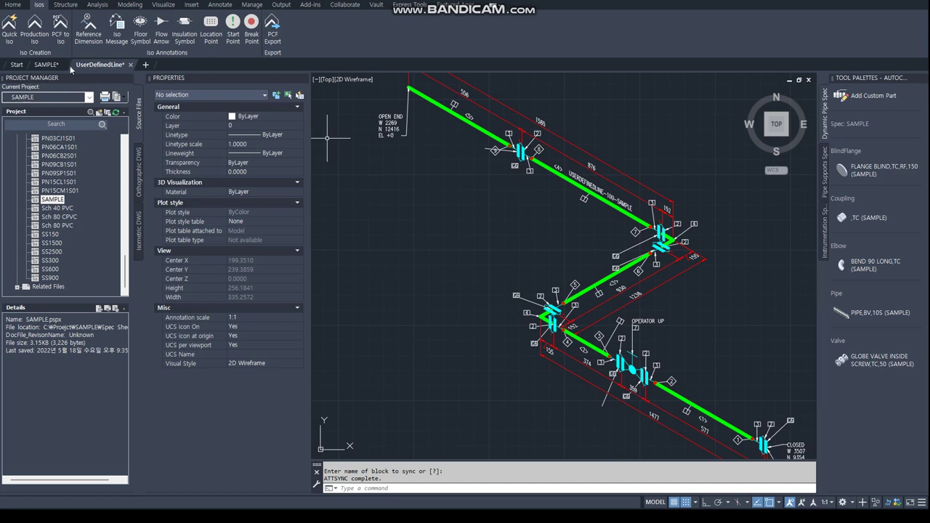
pyautogui.click(45, 64)
# Check the Notepad memo's '2. Joint 설정' step, then hide the notes.
pyautogui.hotkey('alt', 'Tab')
pyautogui.moveTo(95, 148); pyautogui.dragTo(233, 133)
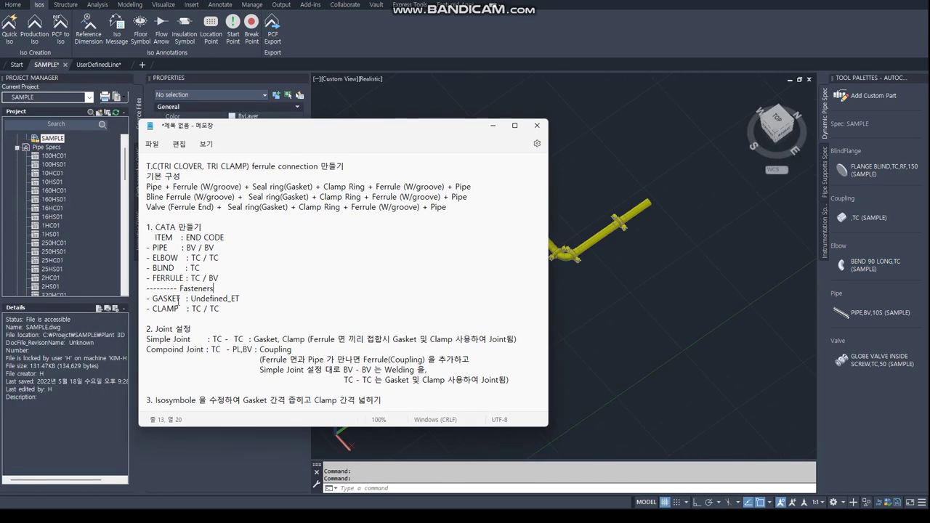
pyautogui.moveTo(191, 330); pyautogui.dragTo(135, 329)
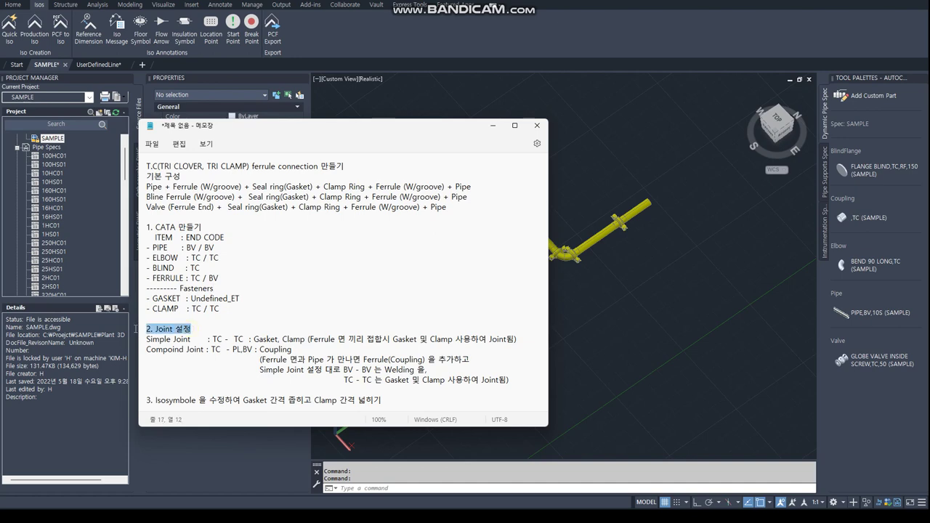
pyautogui.moveTo(350, 133); pyautogui.dragTo(619, 104)
pyautogui.click(762, 96)
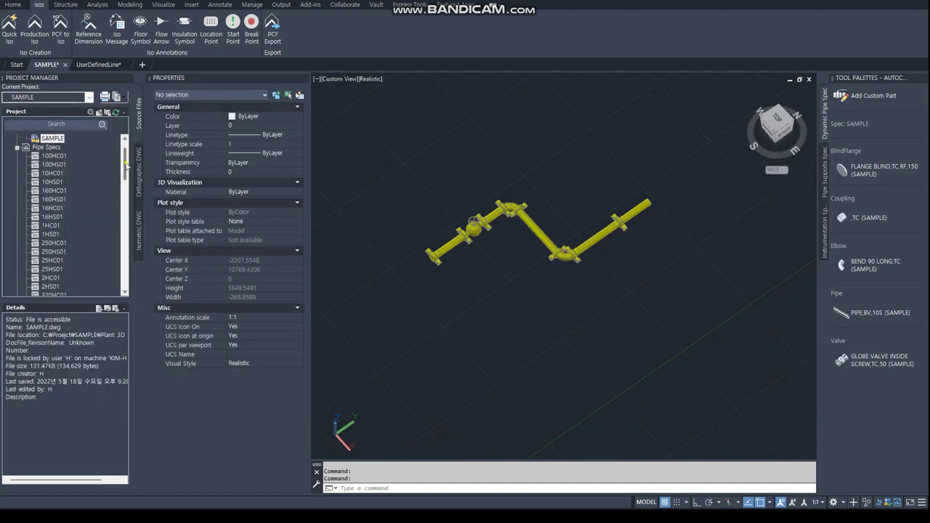
# Open Project Setup for SAMPLE and expand Plant 3D DWG Settings.
pyautogui.scroll(1, 64, 141)
pyautogui.rightClick(34, 139)
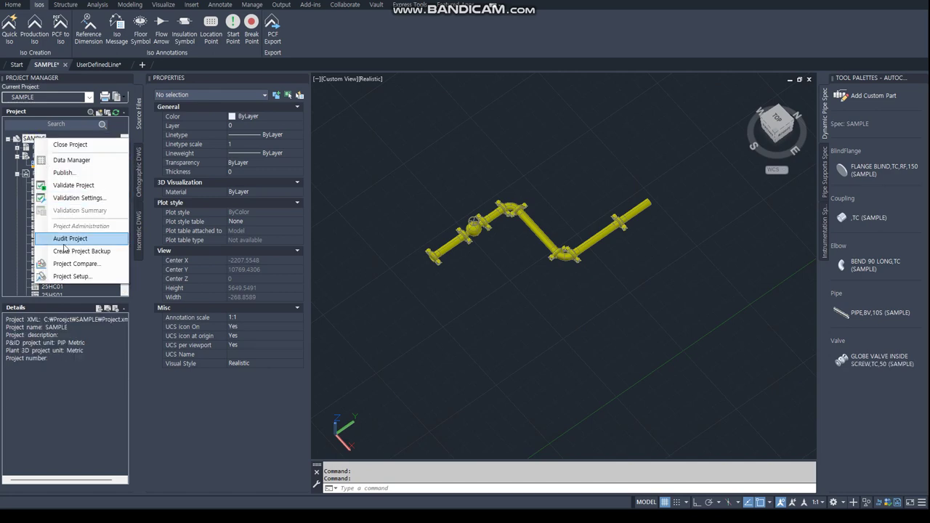
pyautogui.click(66, 277)
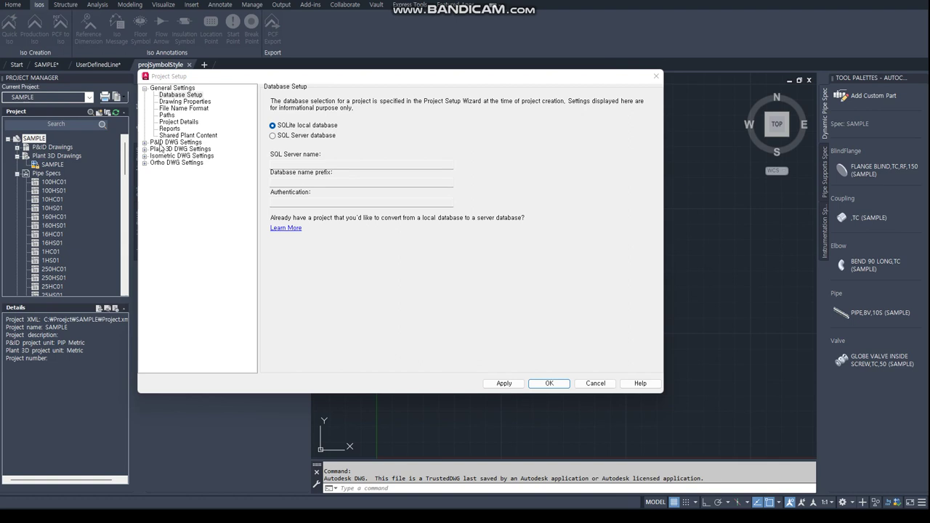
pyautogui.click(145, 149)
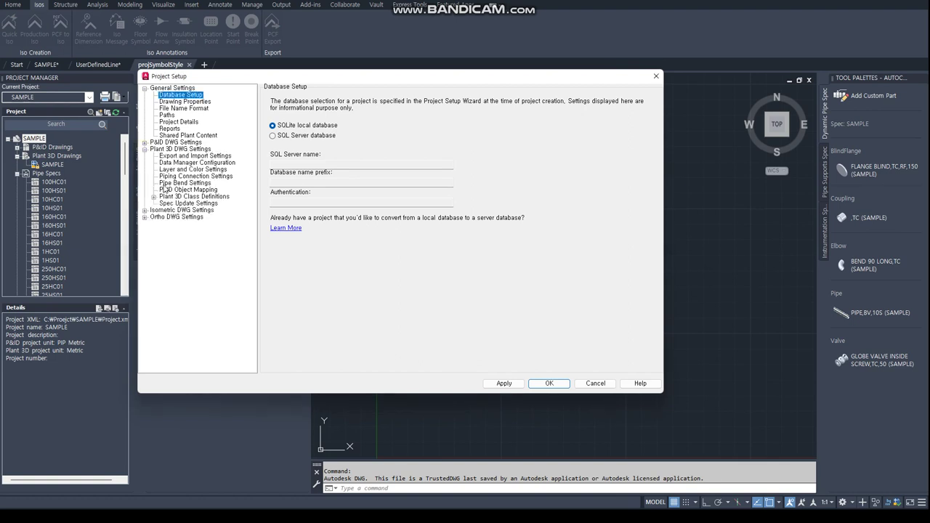
pyautogui.click(168, 177)
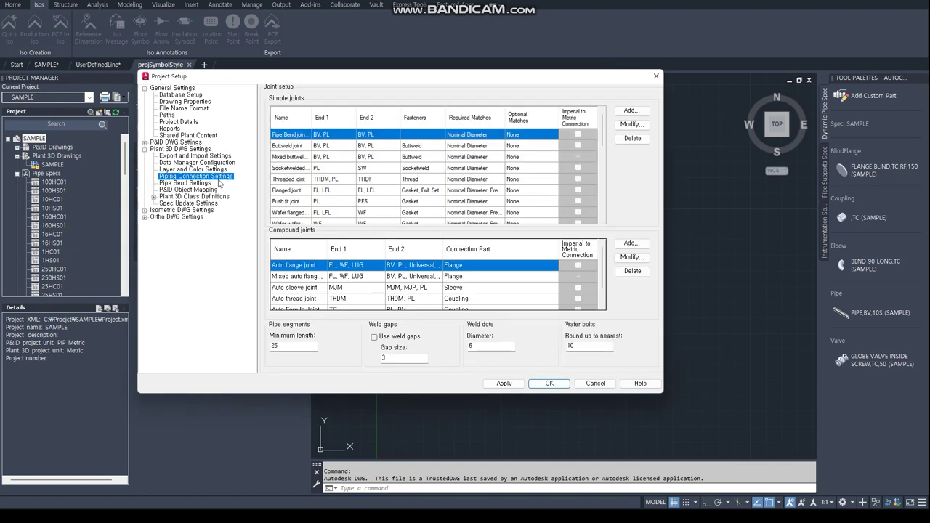
pyautogui.scroll(-3, 326, 173)
pyautogui.scroll(-3, 337, 183)
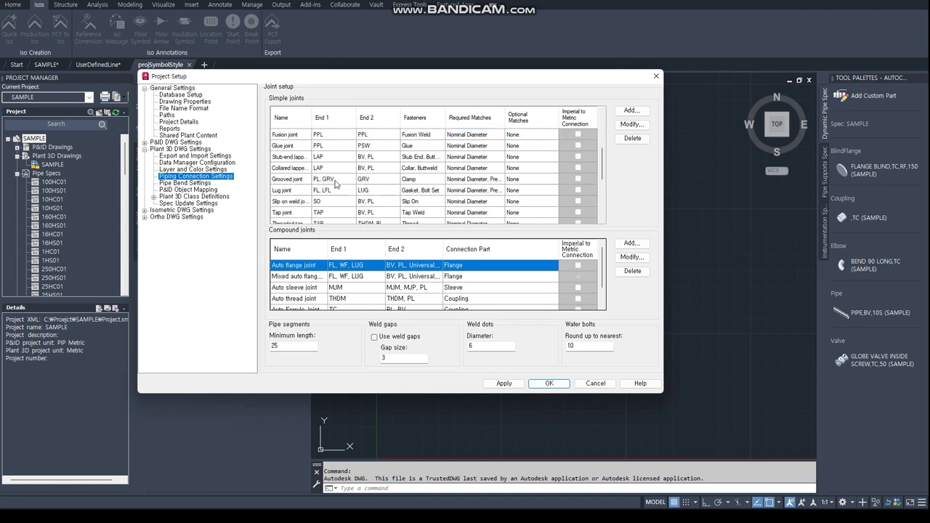
pyautogui.scroll(-3, 337, 198)
pyautogui.scroll(-3, 337, 198)
pyautogui.scroll(-3, 337, 198)
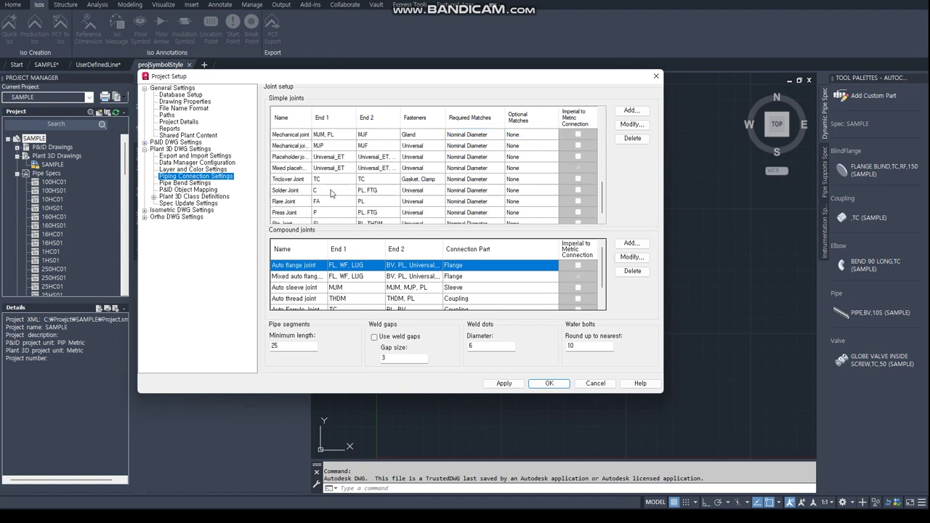
pyautogui.click(331, 181)
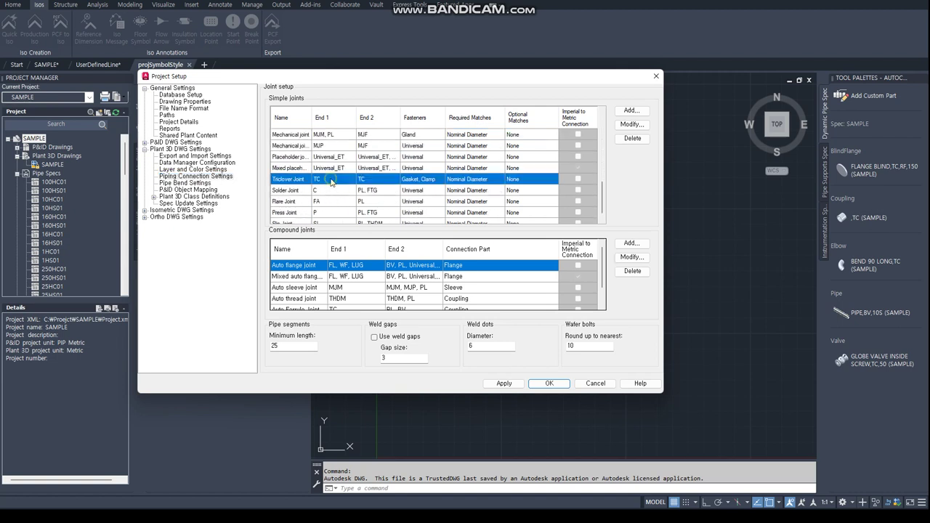
pyautogui.click(632, 124)
pyautogui.hotkey('alt', 'Tab')
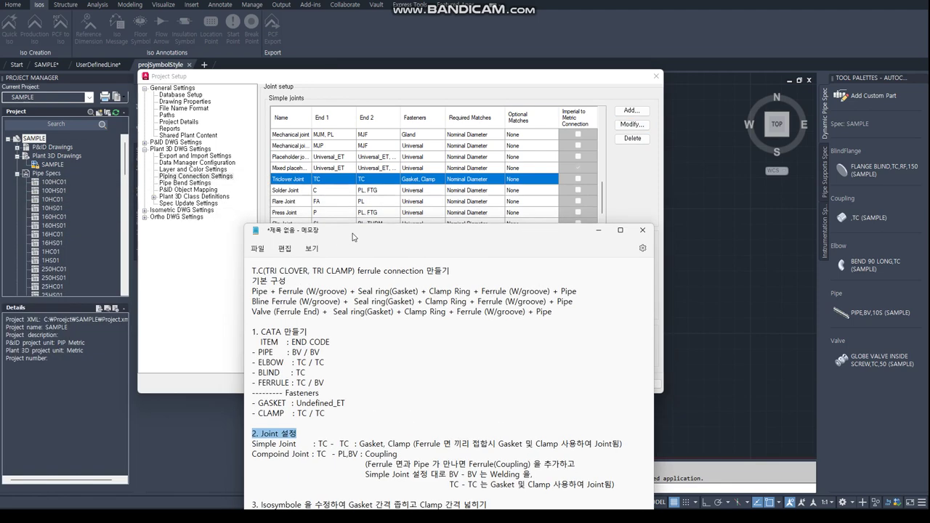
pyautogui.moveTo(540, 232); pyautogui.dragTo(610, 85)
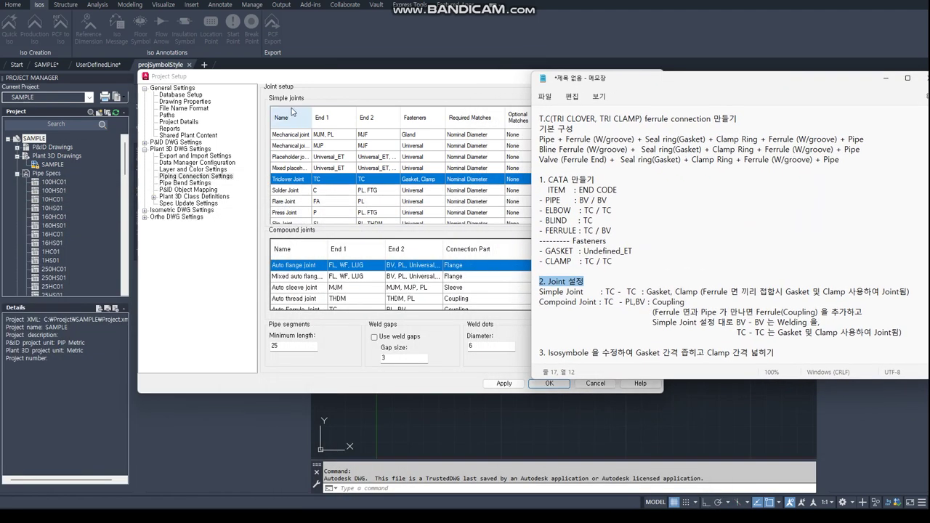
pyautogui.click(590, 292)
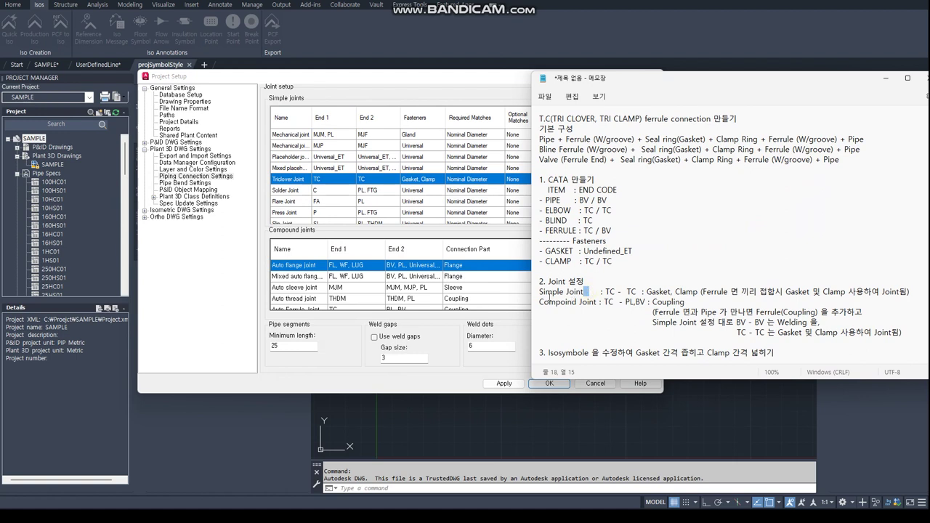
pyautogui.tripleClick(535, 293)
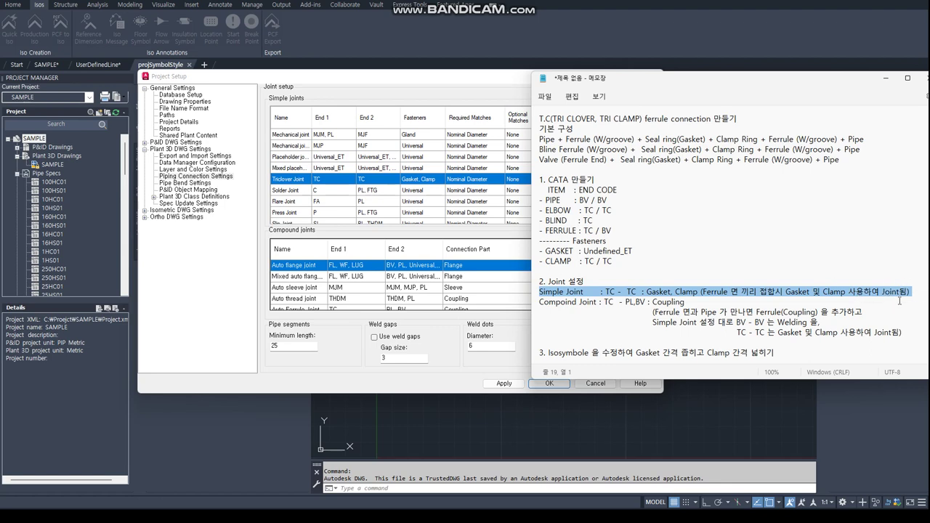
pyautogui.moveTo(386, 82); pyautogui.dragTo(279, 76)
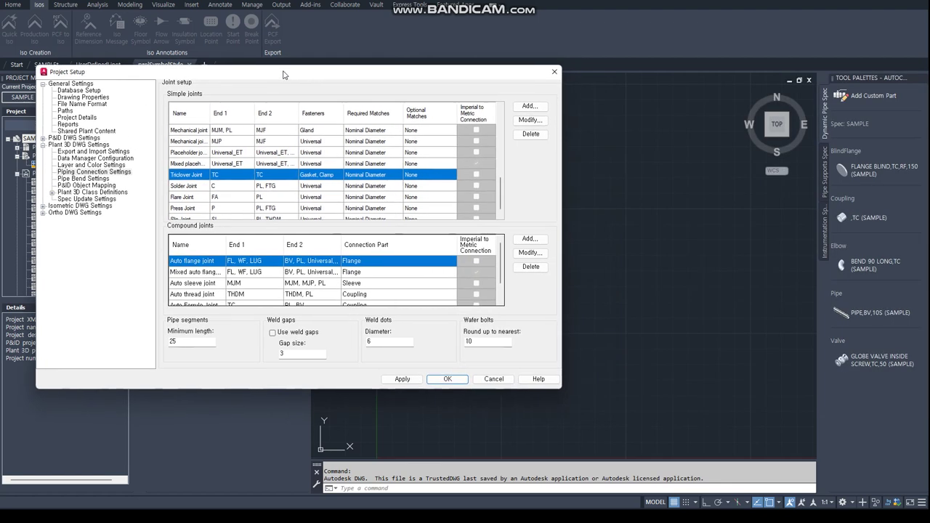
pyautogui.click(522, 118)
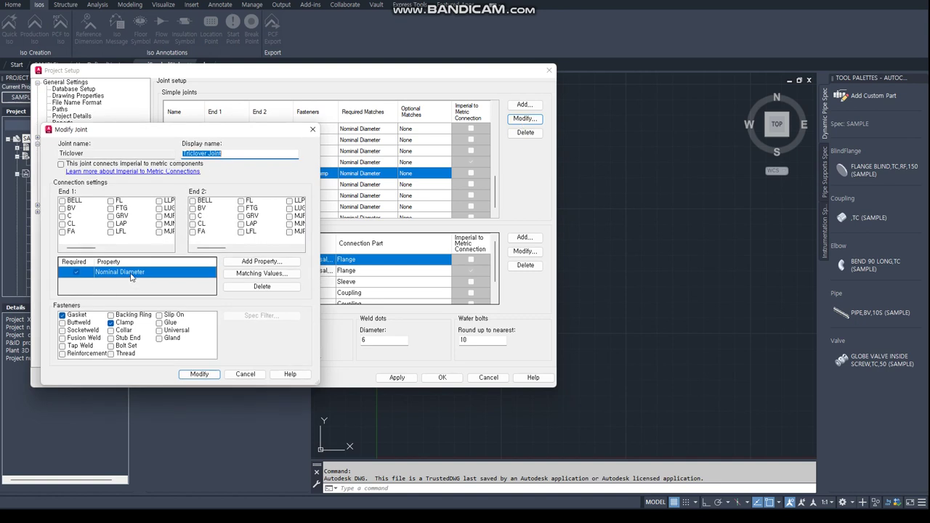
pyautogui.moveTo(81, 248)
pyautogui.mouseDown()
pyautogui.moveTo(152, 251)
pyautogui.moveTo(140, 250)
pyautogui.mouseUp()
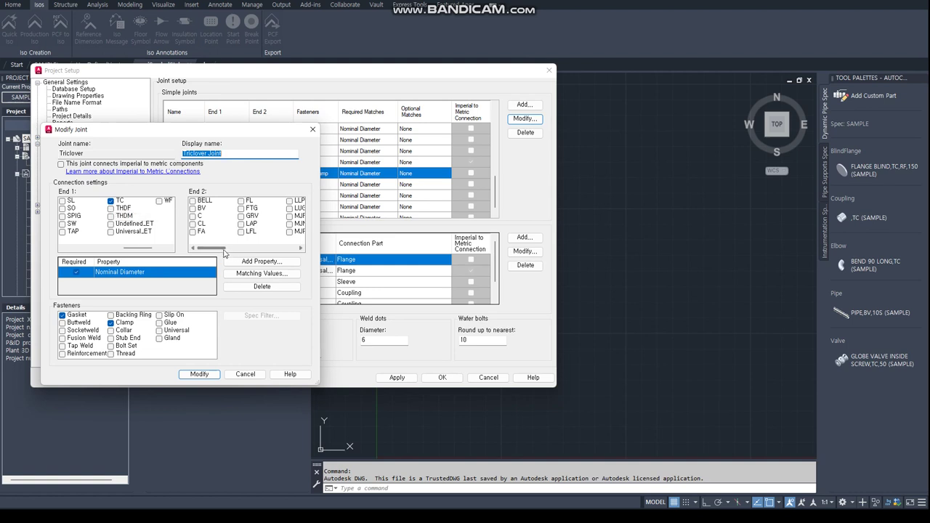
pyautogui.moveTo(224, 253); pyautogui.dragTo(311, 254)
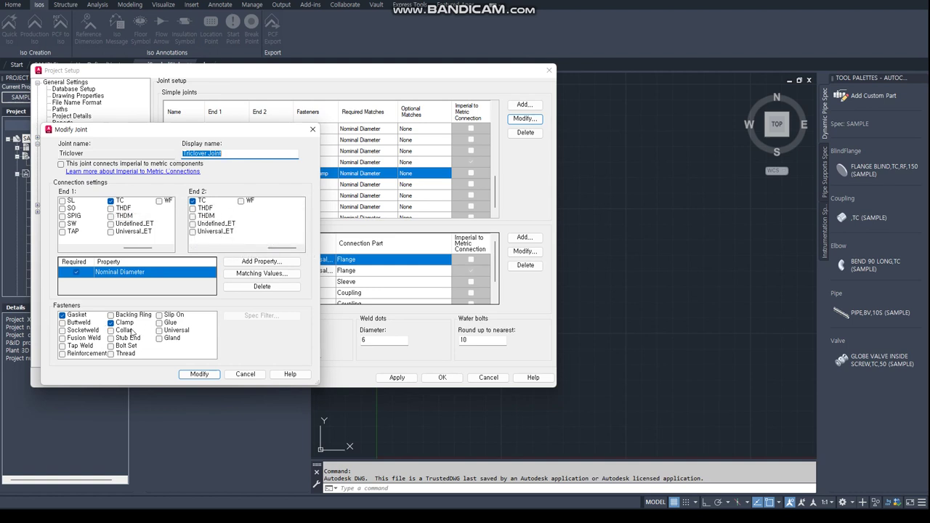
pyautogui.click(246, 375)
pyautogui.moveTo(495, 280)
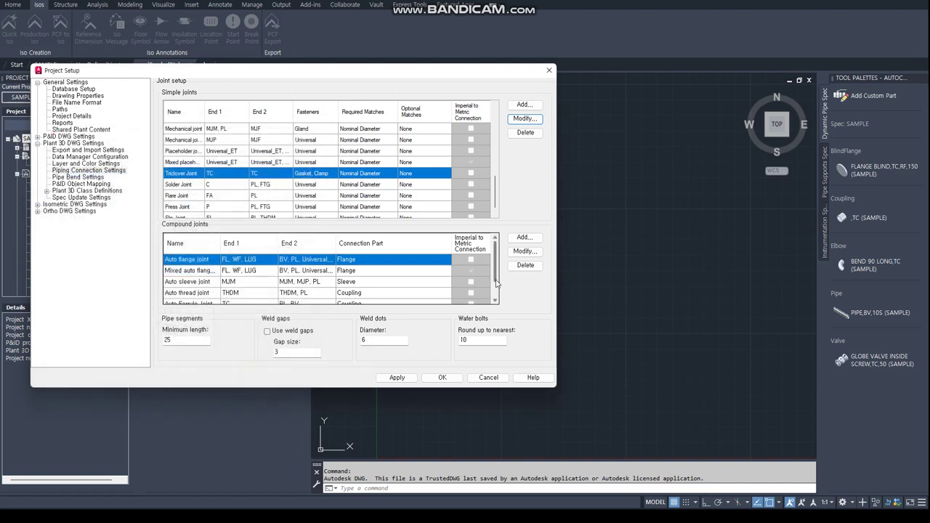
pyautogui.scroll(-1, 497, 284)
pyautogui.click(198, 293)
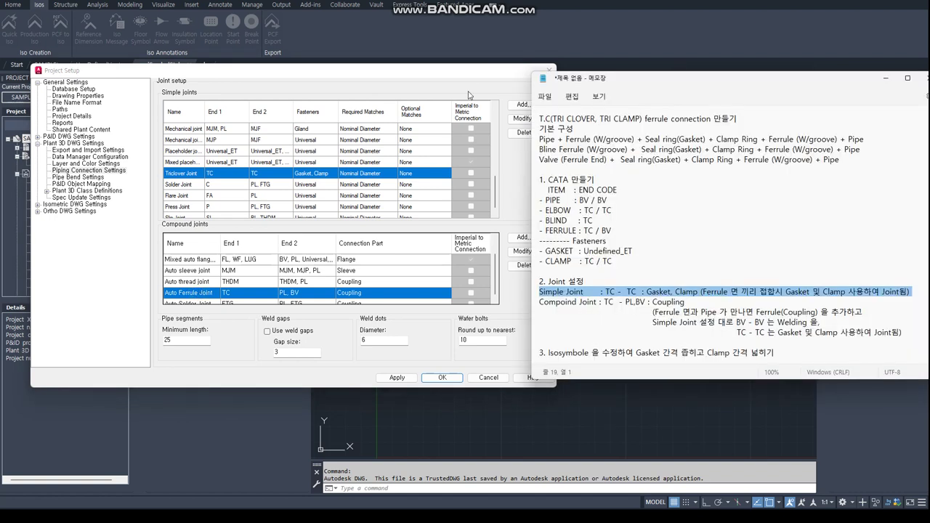
pyautogui.click(535, 304)
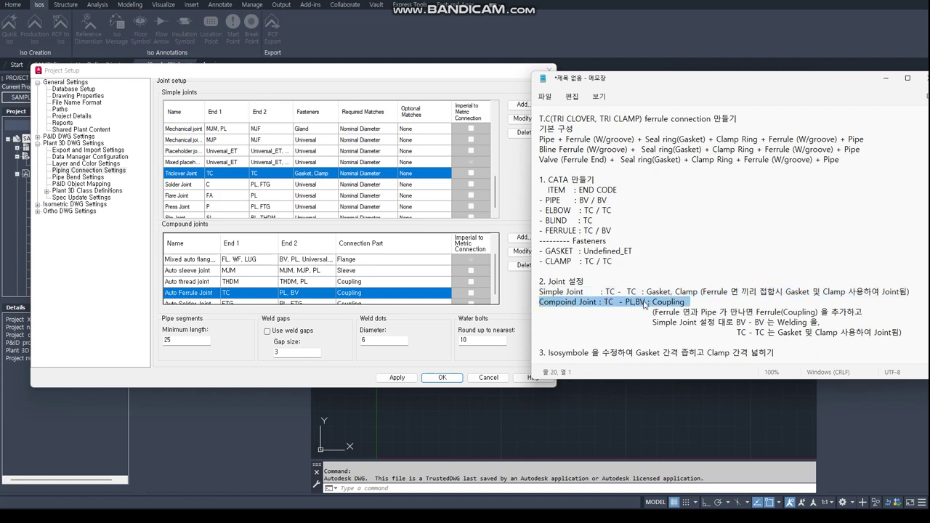
pyautogui.moveTo(653, 313); pyautogui.dragTo(866, 316)
pyautogui.moveTo(653, 323); pyautogui.dragTo(905, 332)
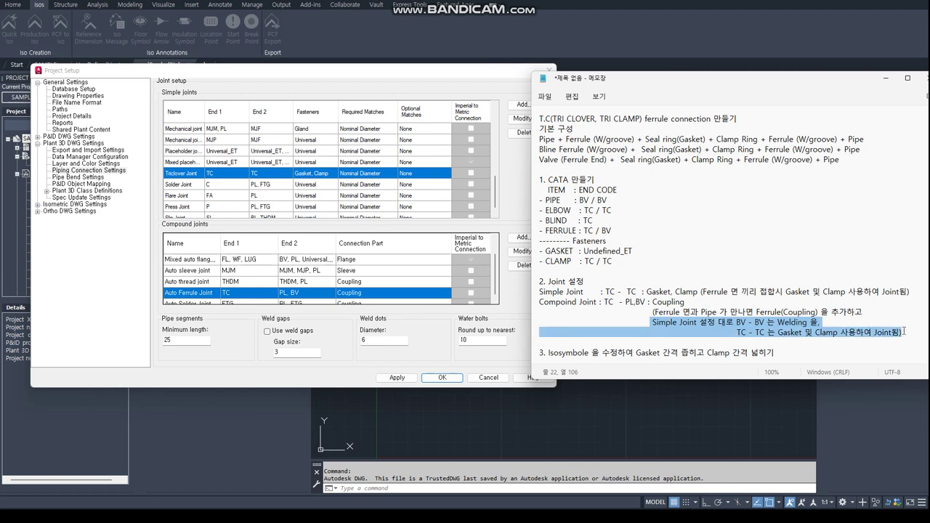
pyautogui.click(521, 252)
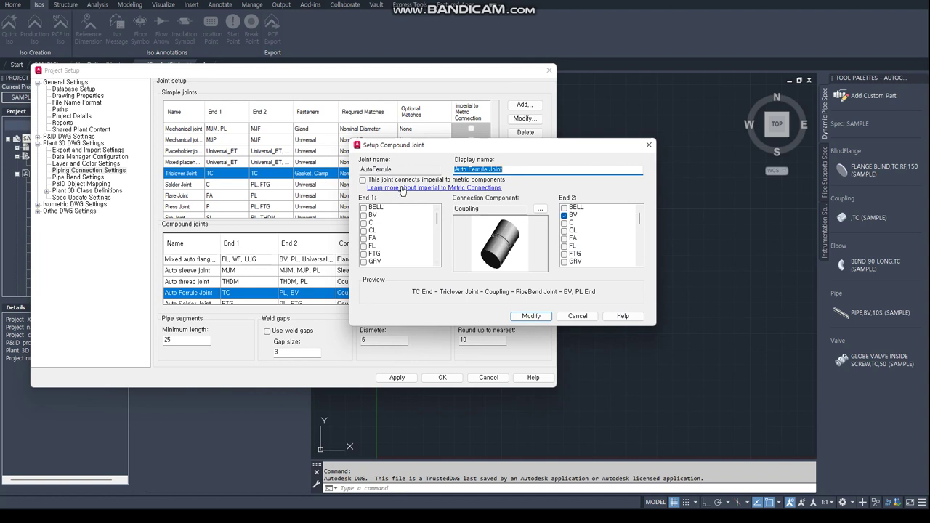
pyautogui.moveTo(437, 222); pyautogui.dragTo(382, 247)
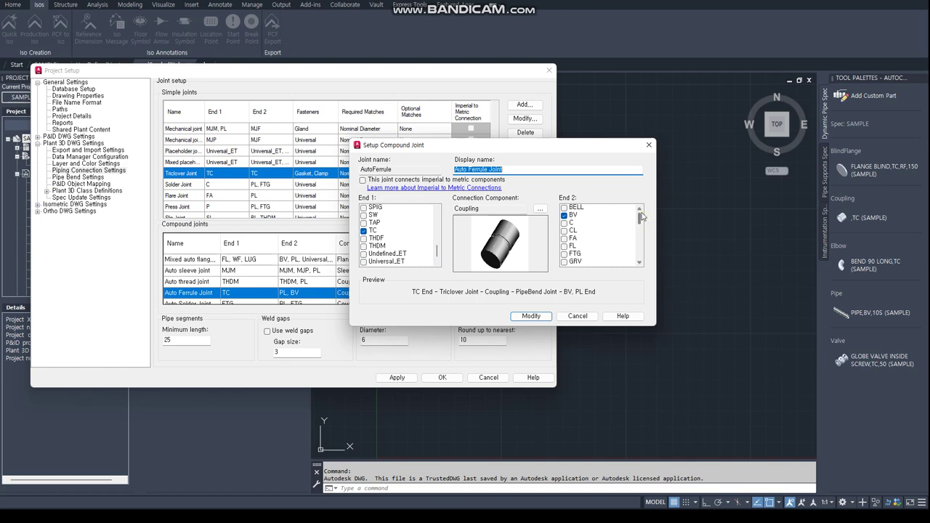
pyautogui.moveTo(642, 216)
pyautogui.mouseDown()
pyautogui.moveTo(643, 240)
pyautogui.moveTo(645, 211)
pyautogui.mouseUp()
pyautogui.click(540, 209)
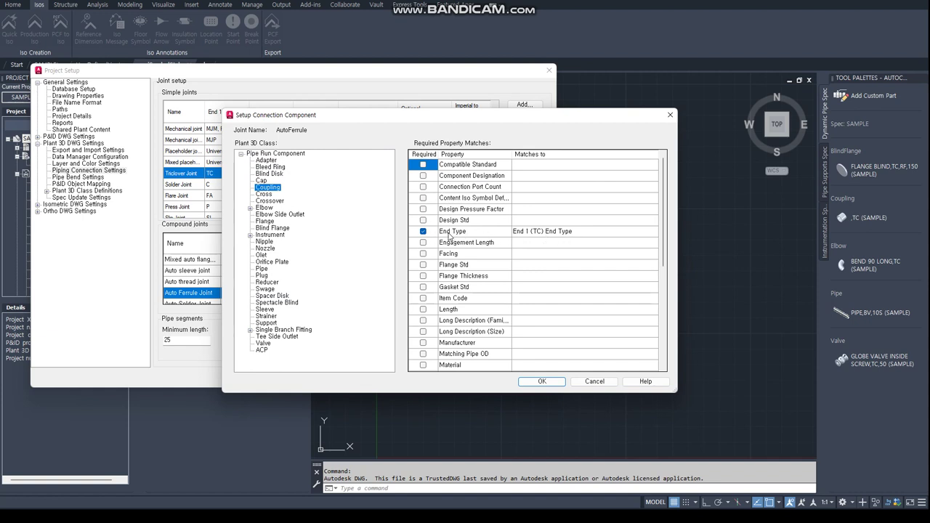
pyautogui.click(534, 232)
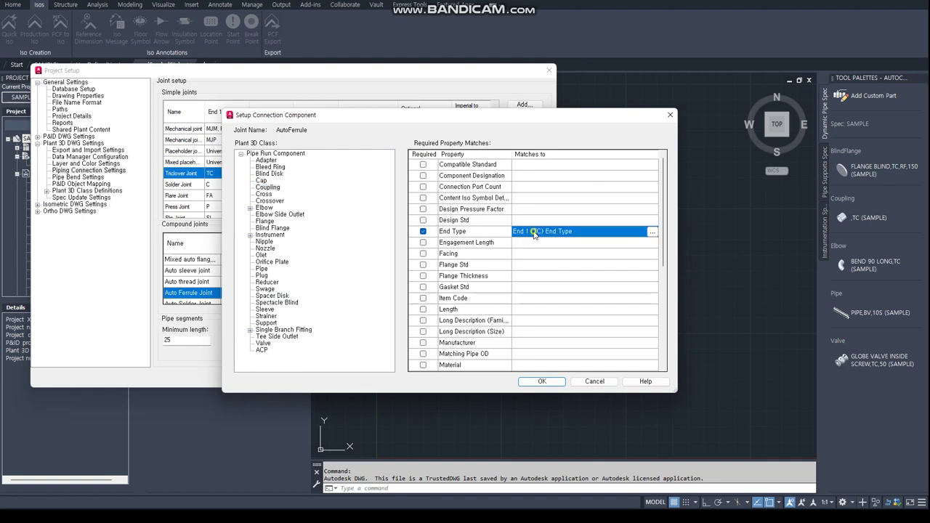
pyautogui.click(652, 231)
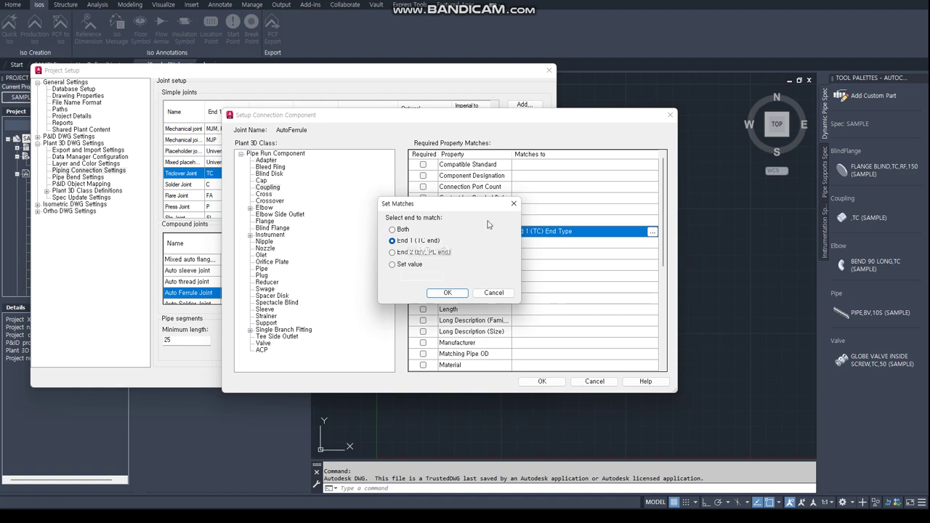
pyautogui.click(514, 204)
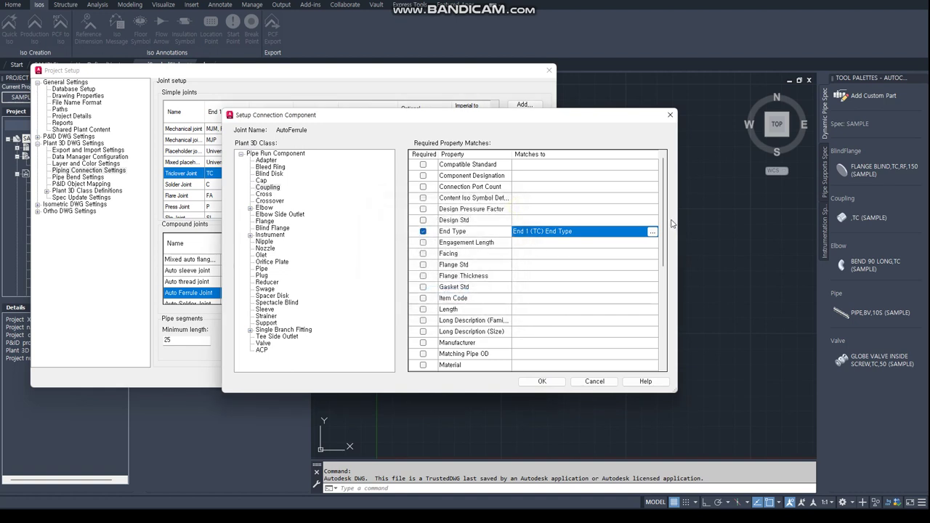
pyautogui.moveTo(665, 226); pyautogui.dragTo(672, 298)
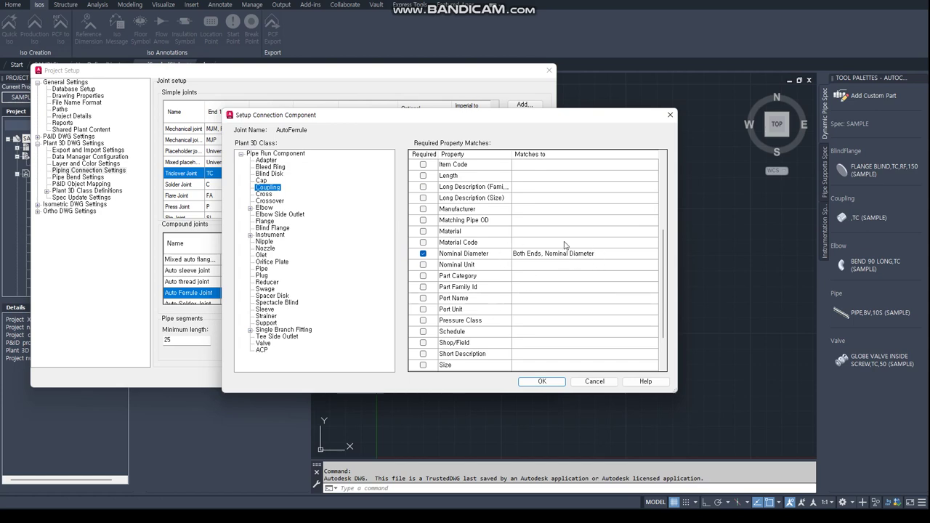
pyautogui.click(595, 383)
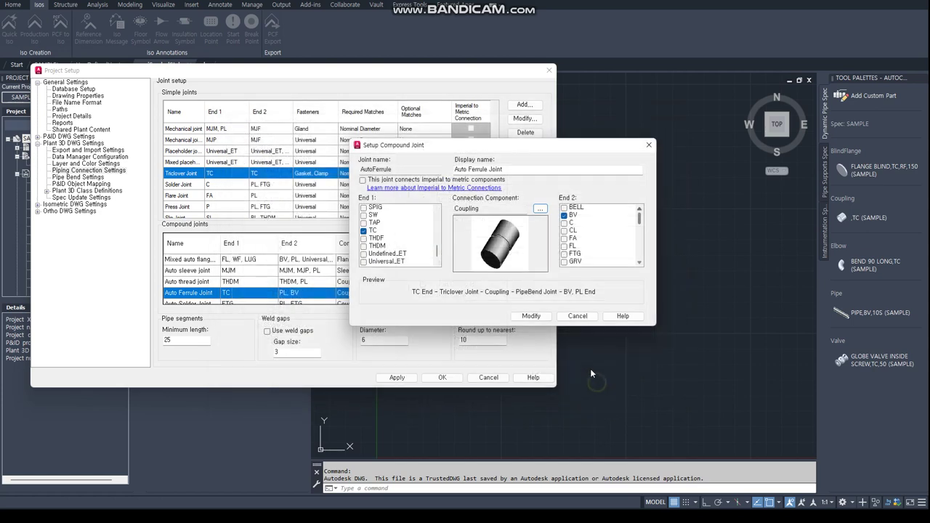
pyautogui.click(577, 317)
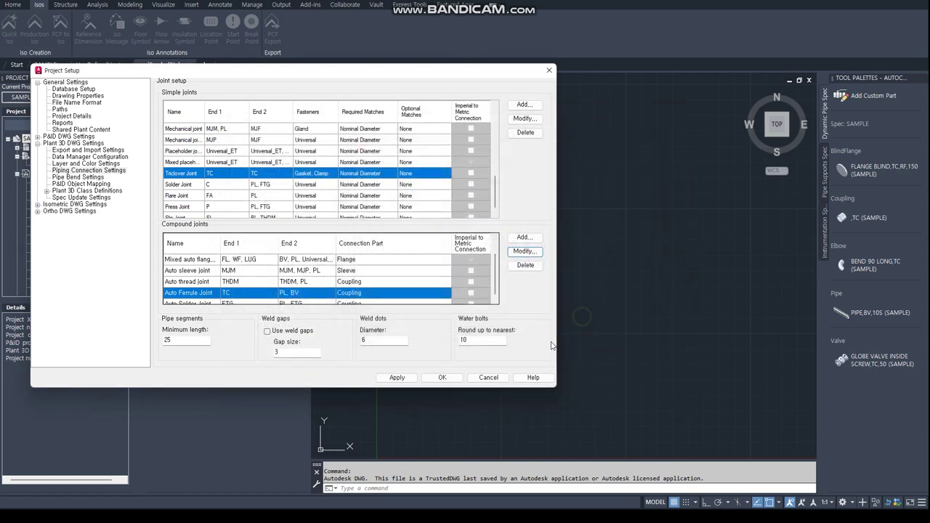
# Close Project Setup without saving and switch to the UserDefinedLine isometric drawing.
pyautogui.click(478, 377)
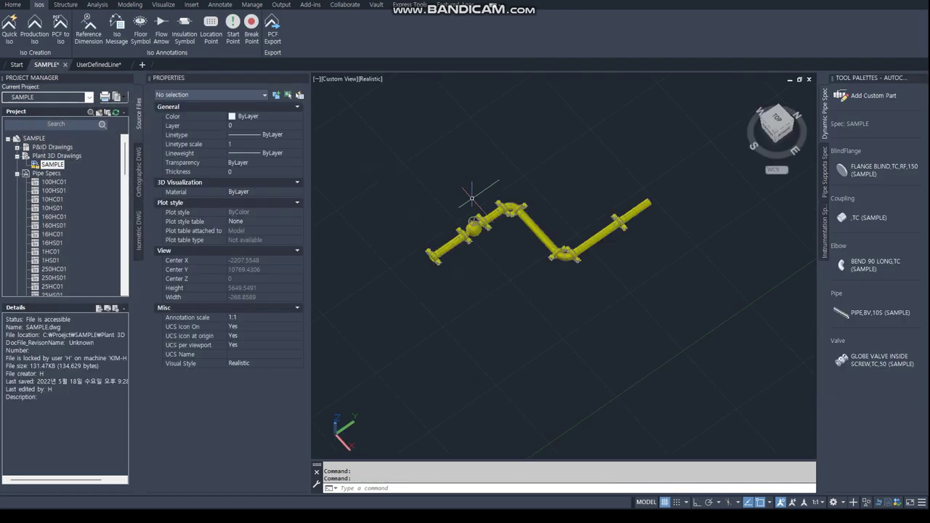
pyautogui.hotkey('ctrl', 'Tab')
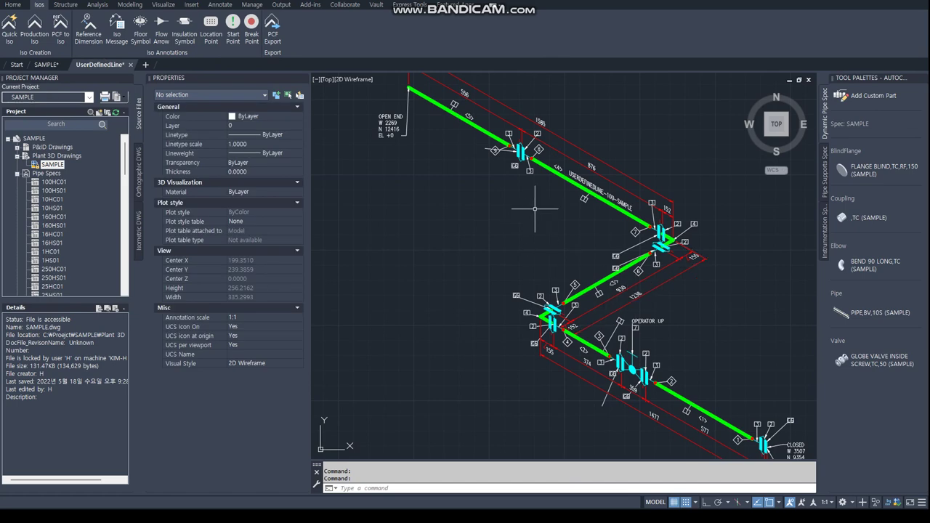
pyautogui.scroll(5, 516, 135)
pyautogui.scroll(5, 533, 178)
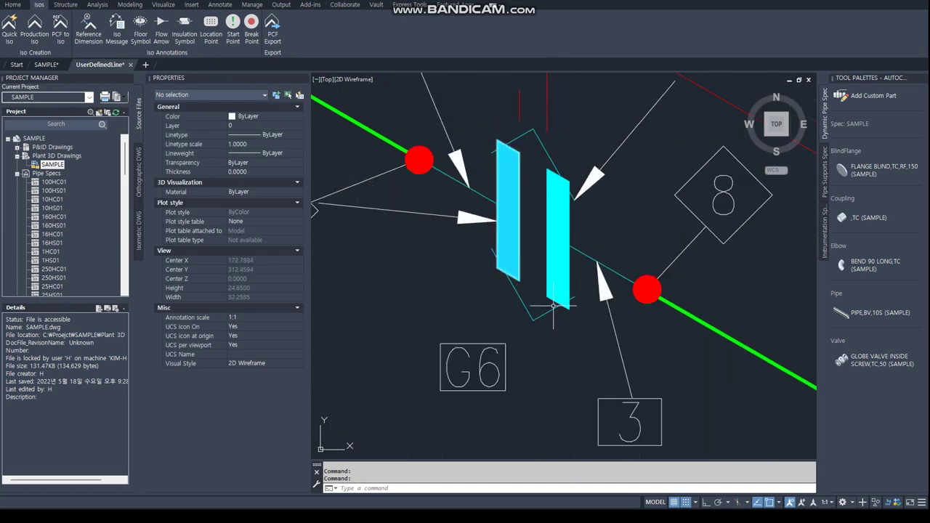
# Reopen SAMPLE Project Setup at Isometric DWG Settings > Symbols and Reference.
pyautogui.rightClick(33, 138)
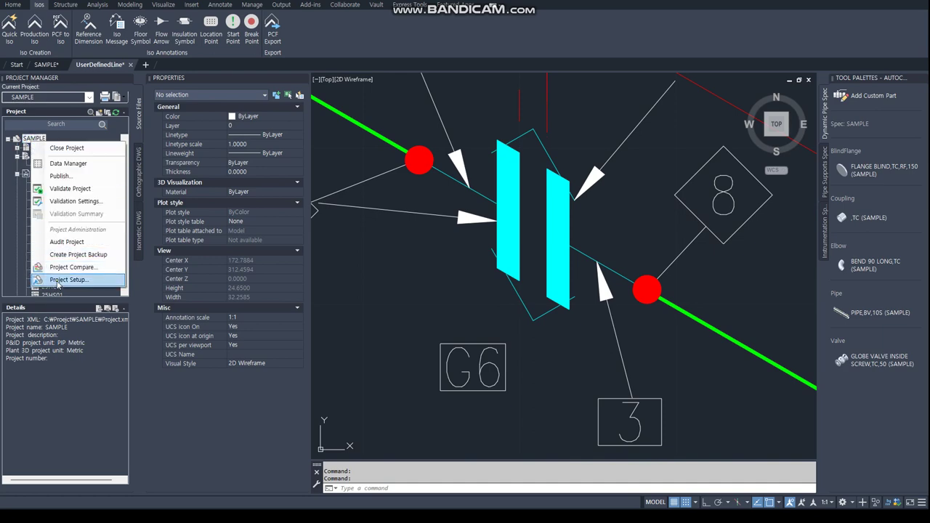
pyautogui.click(57, 285)
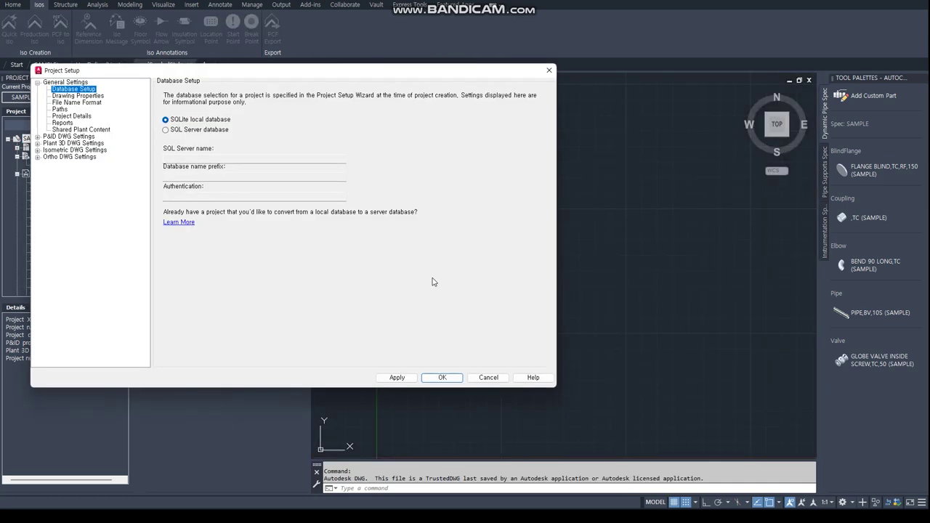
pyautogui.click(37, 143)
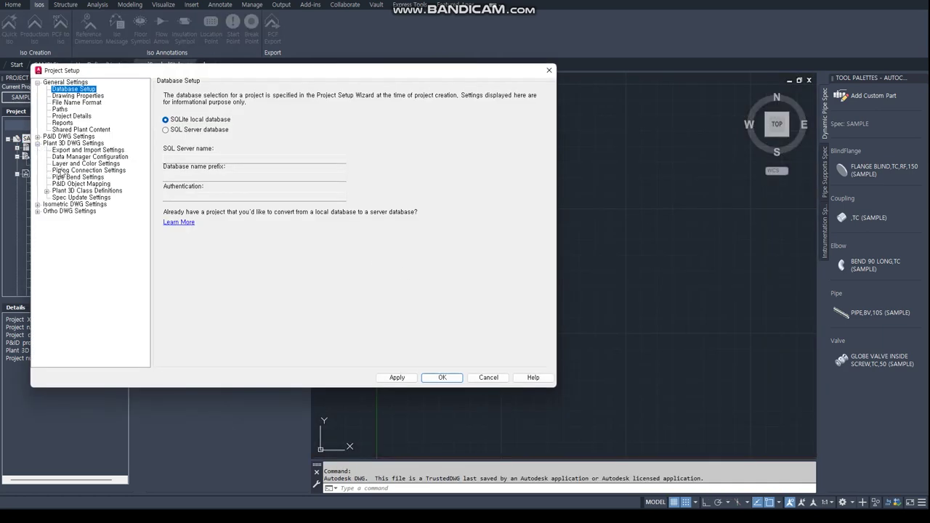
pyautogui.click(38, 204)
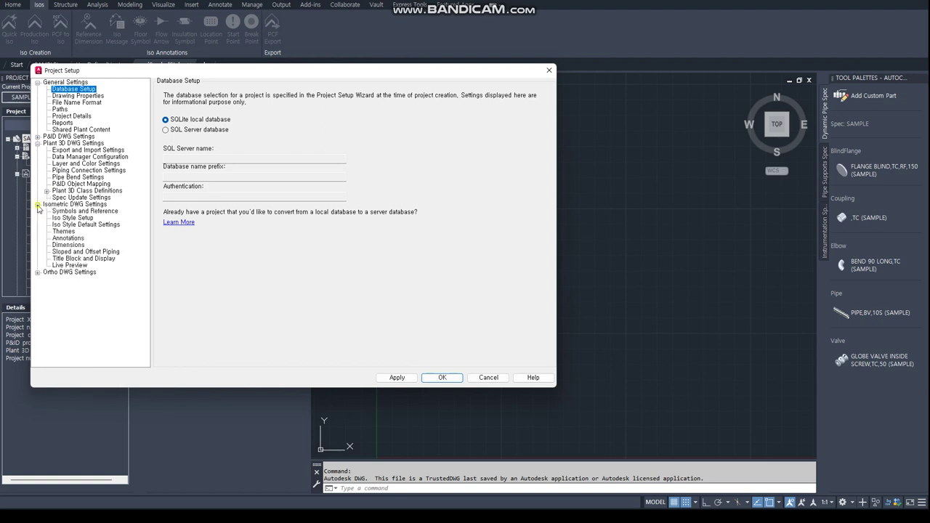
pyautogui.click(64, 211)
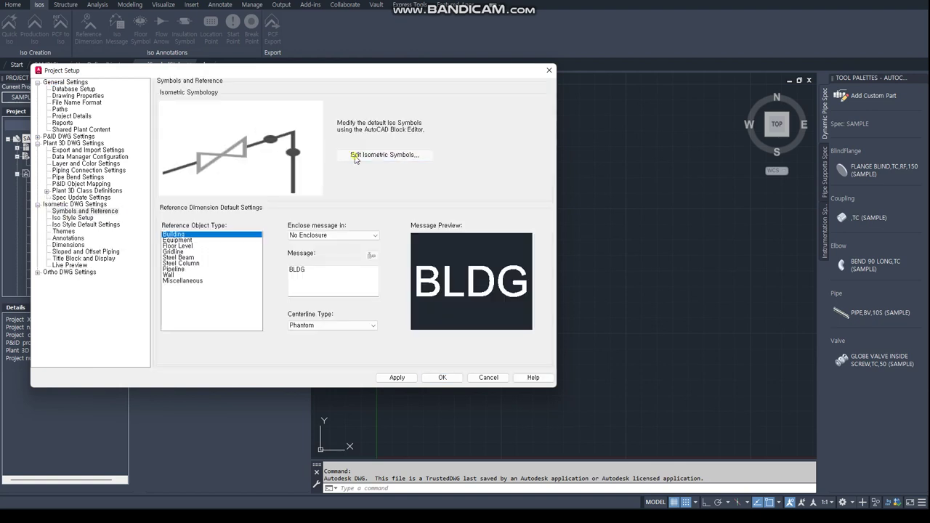
# Edit Isometric Symbols and choose the Gasket block for editing.
pyautogui.click(356, 159)
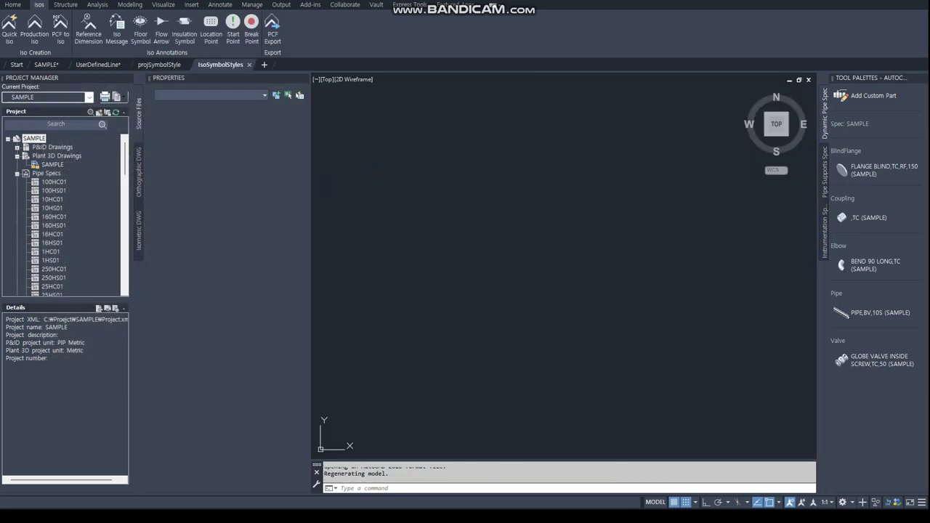
pyautogui.click(399, 231)
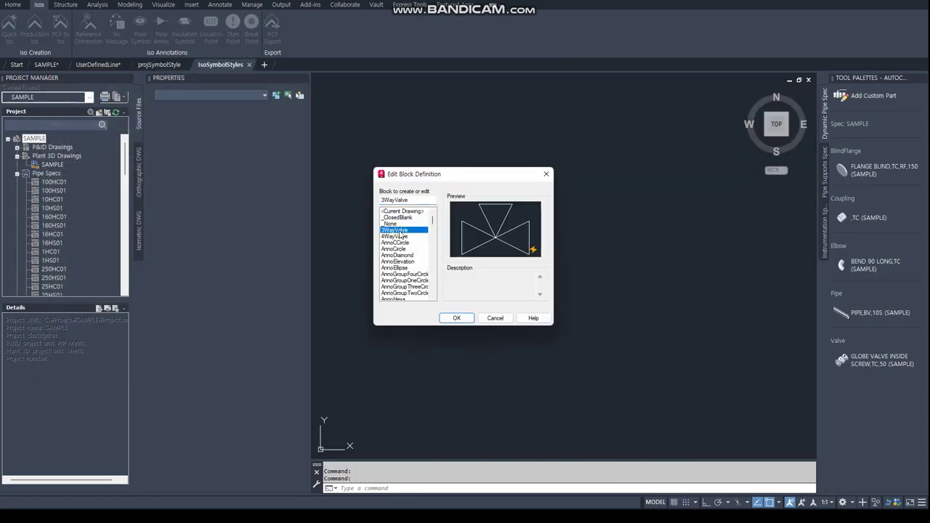
pyautogui.press('Down')
pyautogui.press('Down')
pyautogui.press('Down')
pyautogui.press('Down')
pyautogui.press('Down')
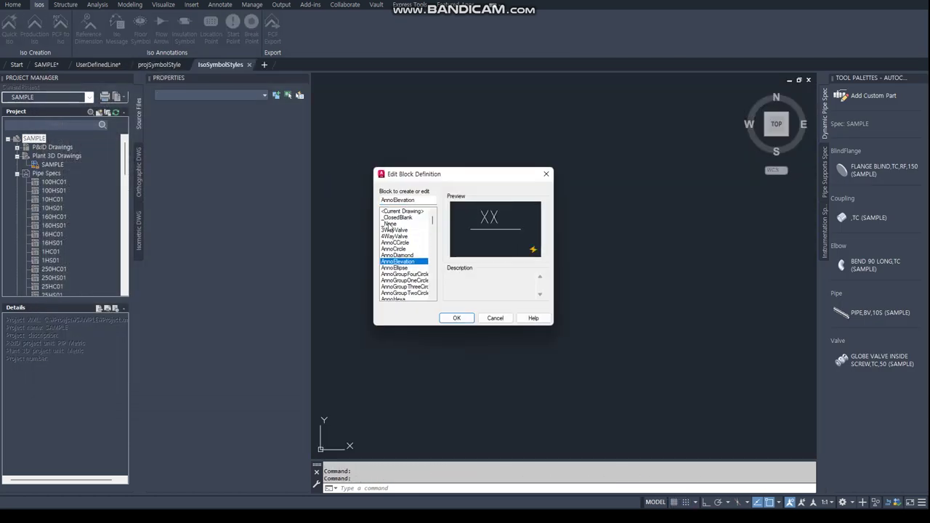
pyautogui.press('Down')
pyautogui.press('Down')
pyautogui.press('Down')
pyautogui.press('Down')
pyautogui.press('Down')
pyautogui.press('Down')
pyautogui.press('Down')
pyautogui.press('Down')
pyautogui.press('Down')
pyautogui.press('Down')
pyautogui.press('Down')
pyautogui.press('Down')
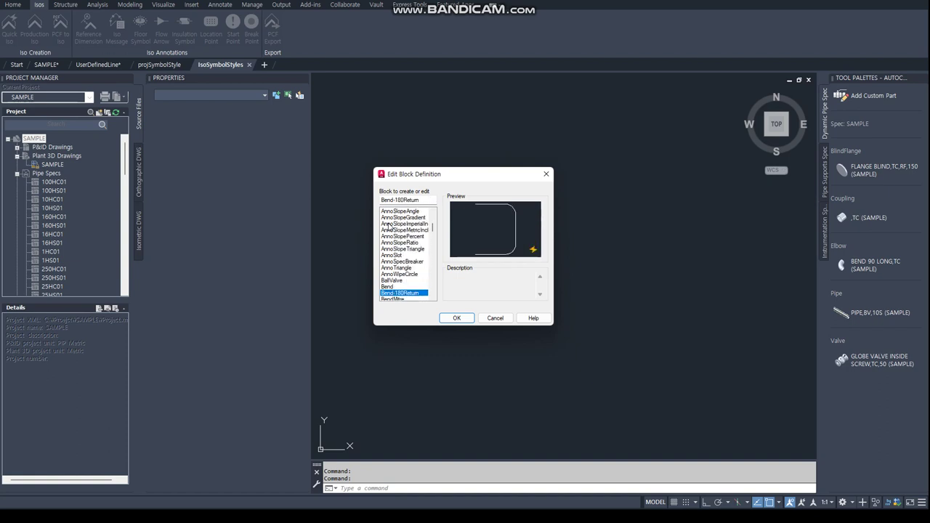
pyautogui.press('Down')
pyautogui.press('Down')
pyautogui.press('Down')
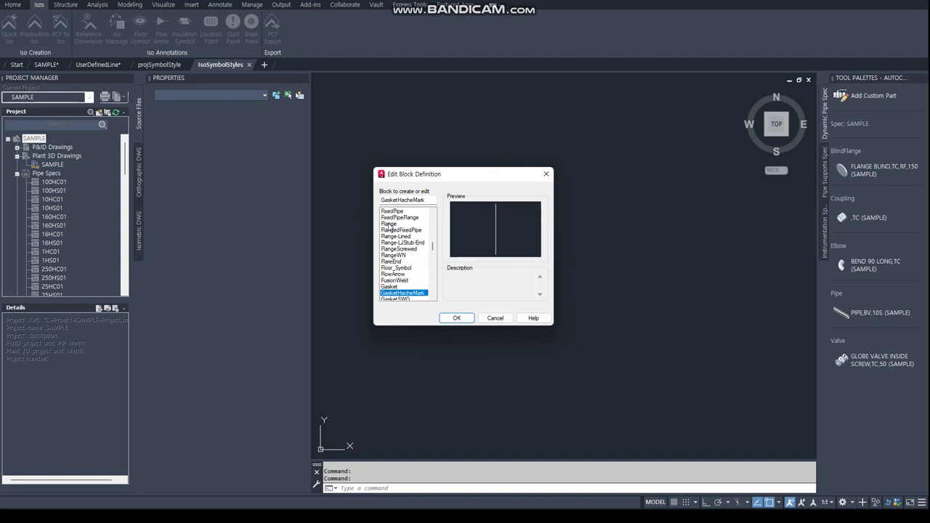
pyautogui.press('Up')
pyautogui.press('Return')
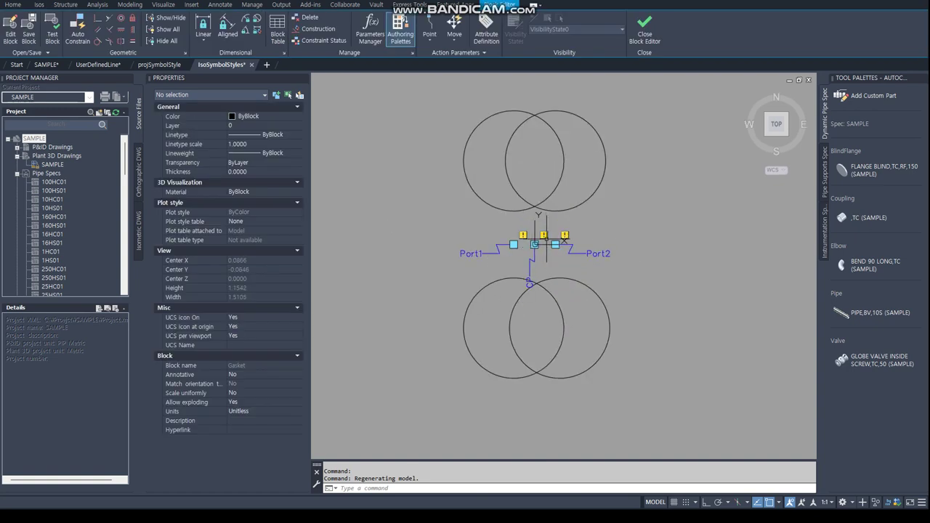
# Measure the distance between the Gasket symbol's nodes with DIST and Node snaps.
pyautogui.write('ist')
pyautogui.press('Return')
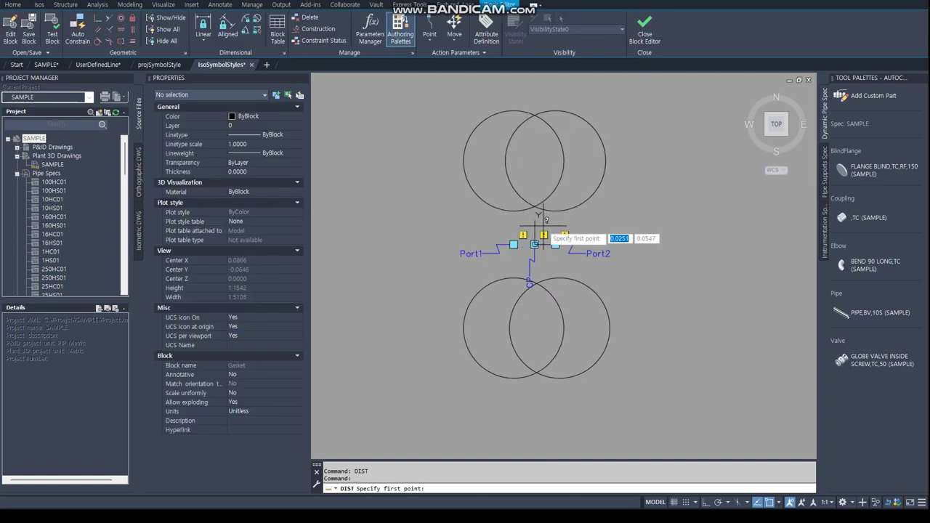
pyautogui.write('nod')
pyautogui.press('Return')
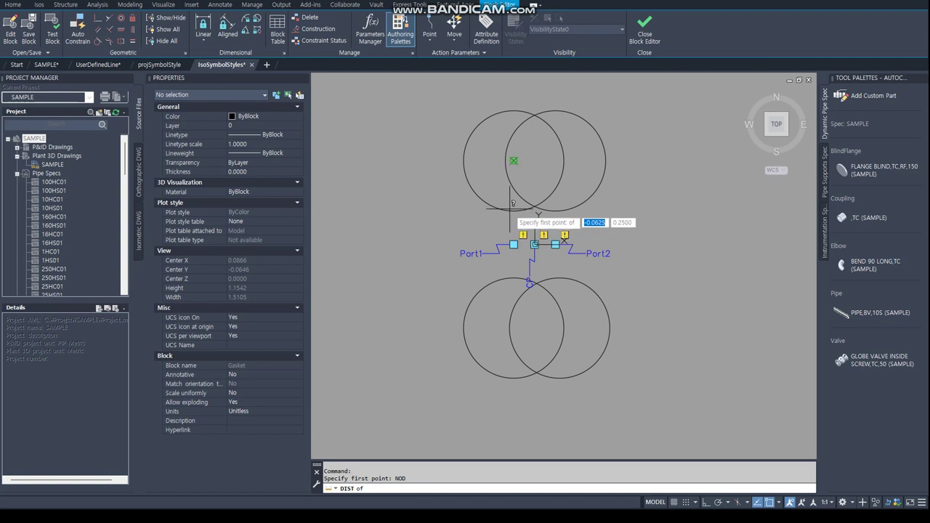
pyautogui.click(514, 160)
pyautogui.write('NOD')
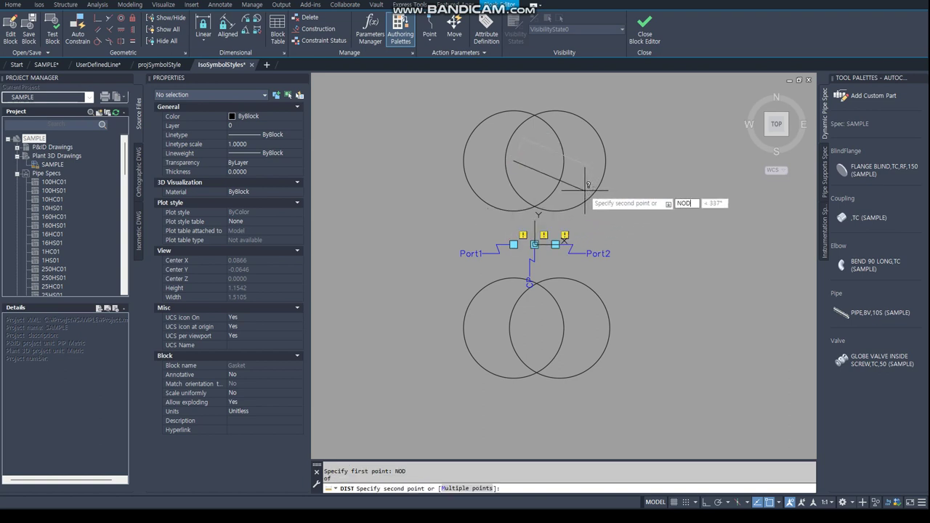
pyautogui.press('Return')
pyautogui.click(556, 160)
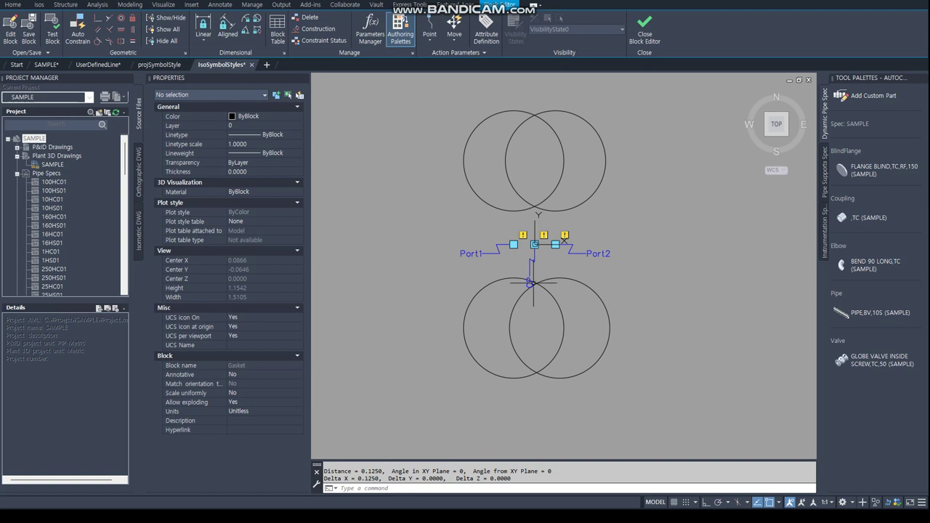
pyautogui.press('Escape')
# Move the left-side circles and Port1 0.015 horizontally toward the centre with Ortho on.
pyautogui.press('Return')
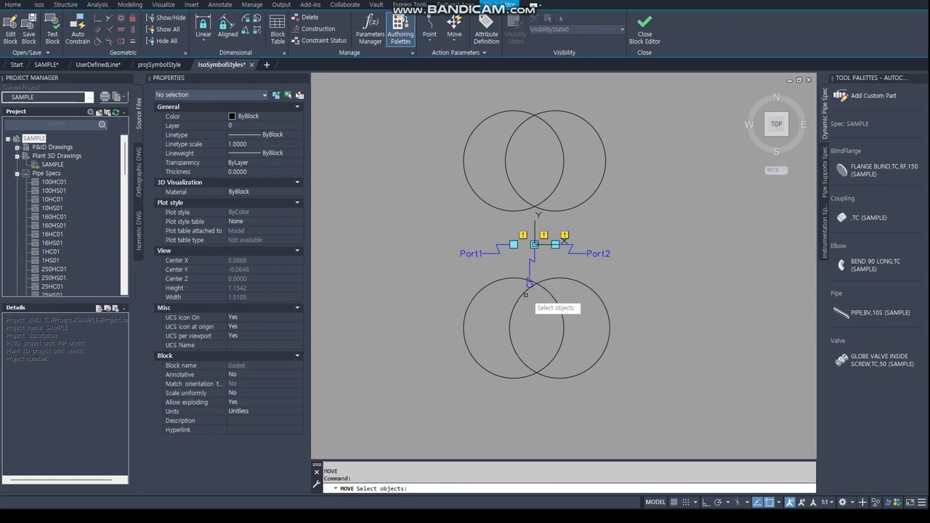
pyautogui.write('C')
pyautogui.press('Return')
pyautogui.click(518, 294)
pyautogui.click(483, 279)
pyautogui.write('C')
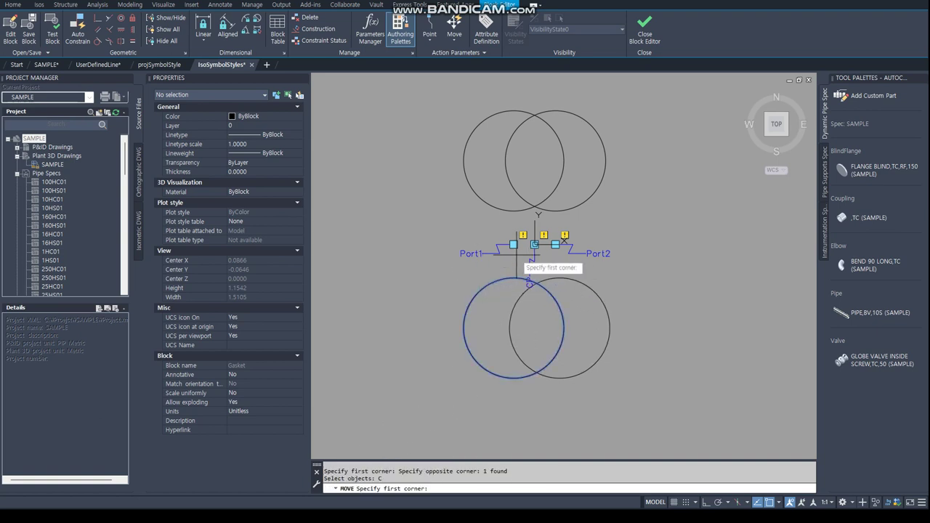
pyautogui.click(542, 276)
pyautogui.click(496, 231)
pyautogui.write('C')
pyautogui.press('Return')
pyautogui.click(501, 222)
pyautogui.click(494, 162)
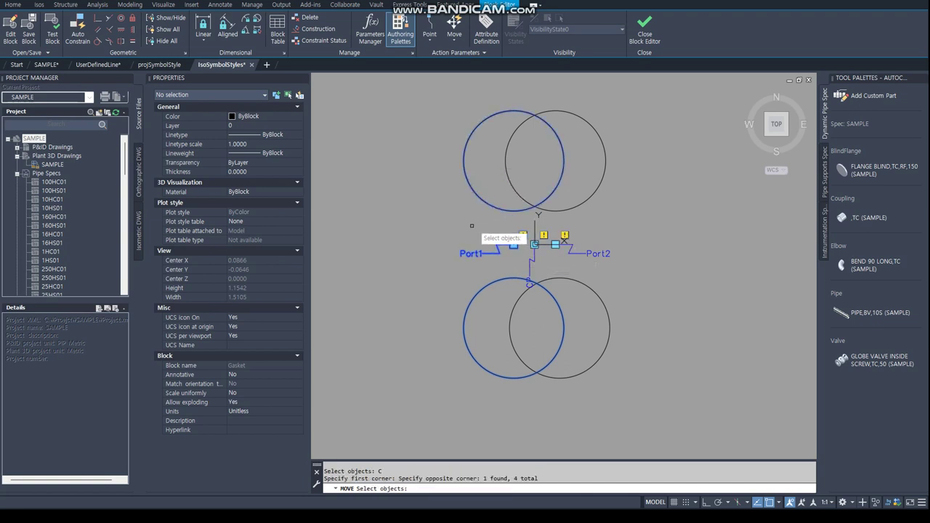
pyautogui.write('W')
pyautogui.press('Return')
pyautogui.click(439, 215)
pyautogui.click(529, 270)
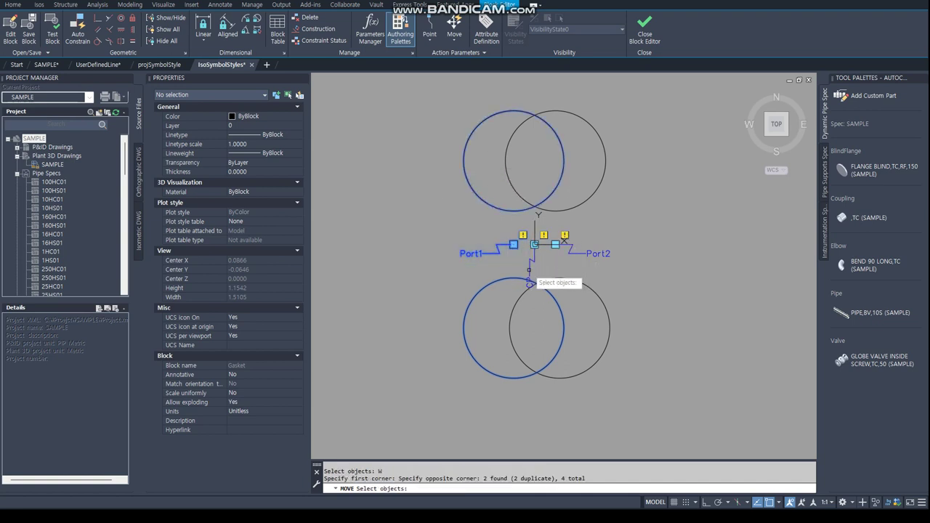
pyautogui.press('Return')
pyautogui.click(357, 337)
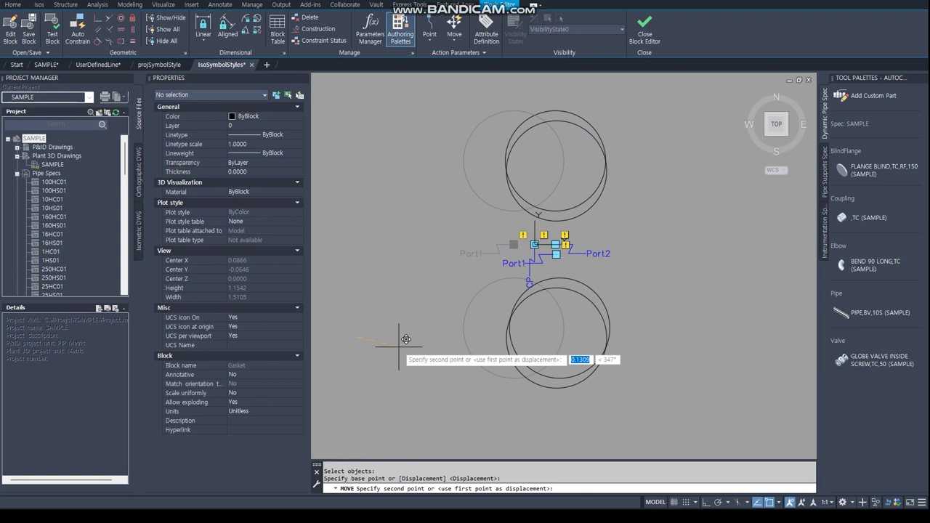
pyautogui.press('F8')
pyautogui.write('015')
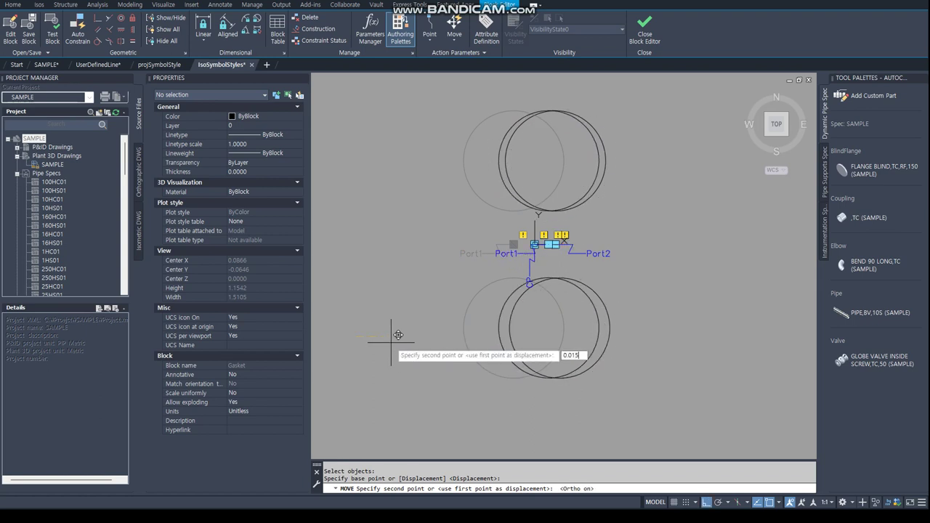
pyautogui.press('Return')
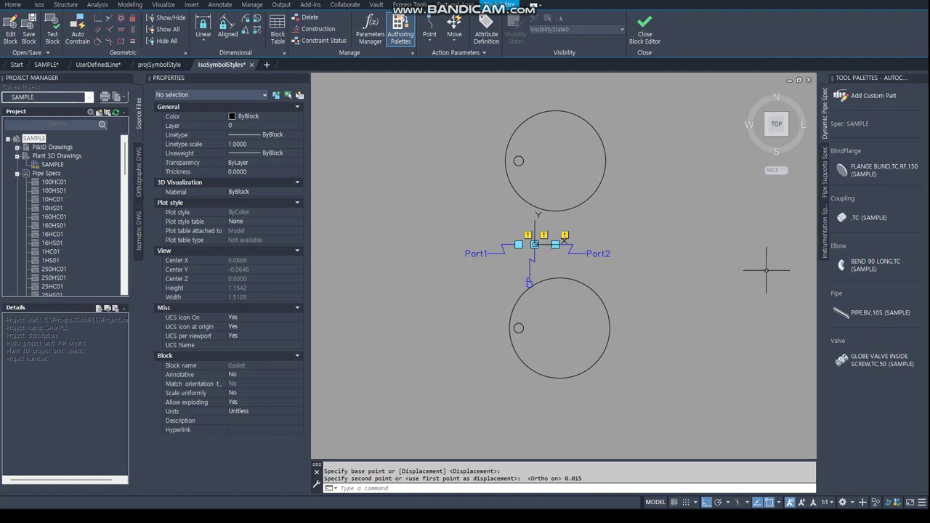
pyautogui.write('M')
# Move the right-side circles and port 0.015 toward the centre, then close the Block Editor.
pyautogui.press('Return')
pyautogui.write('c')
pyautogui.press('Return')
pyautogui.click(667, 340)
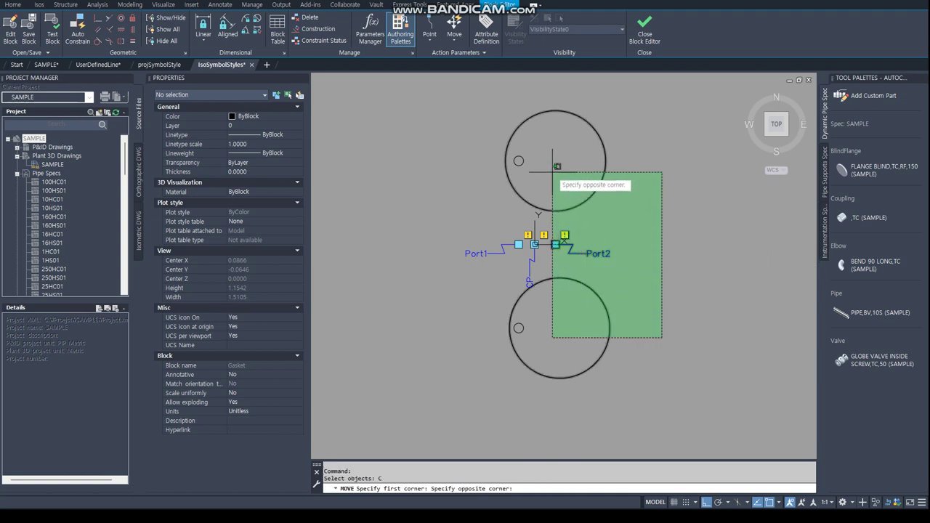
pyautogui.click(571, 182)
pyautogui.click(602, 106)
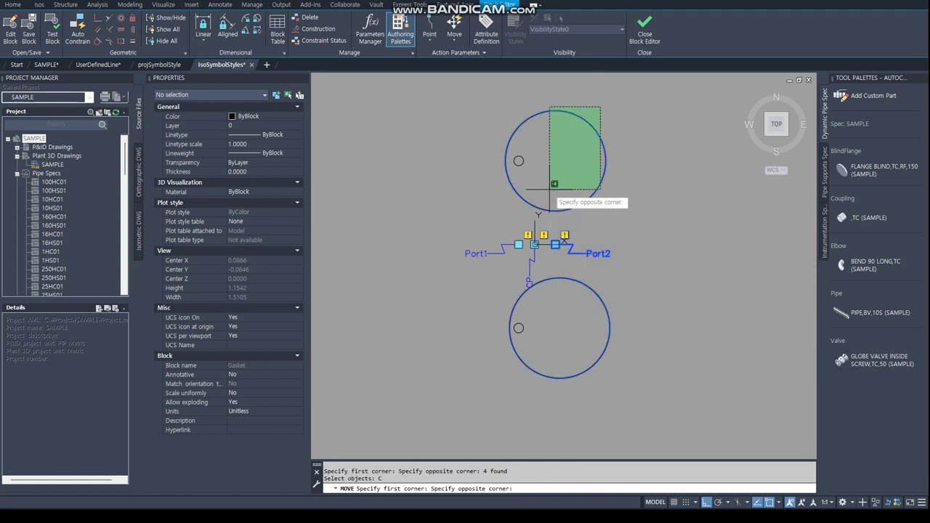
pyautogui.click(527, 213)
pyautogui.moveTo(551, 275); pyautogui.dragTo(670, 400)
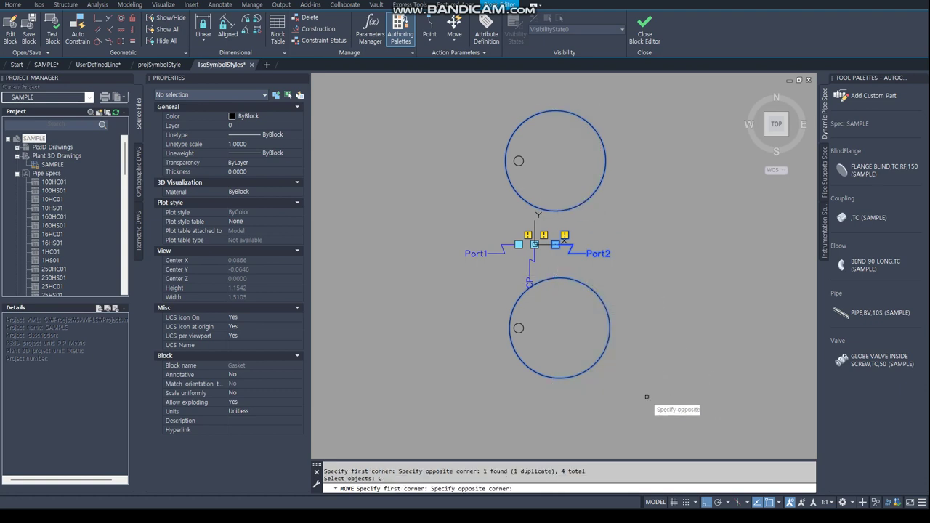
pyautogui.press('Return')
pyautogui.click(737, 387)
pyautogui.write('0.015')
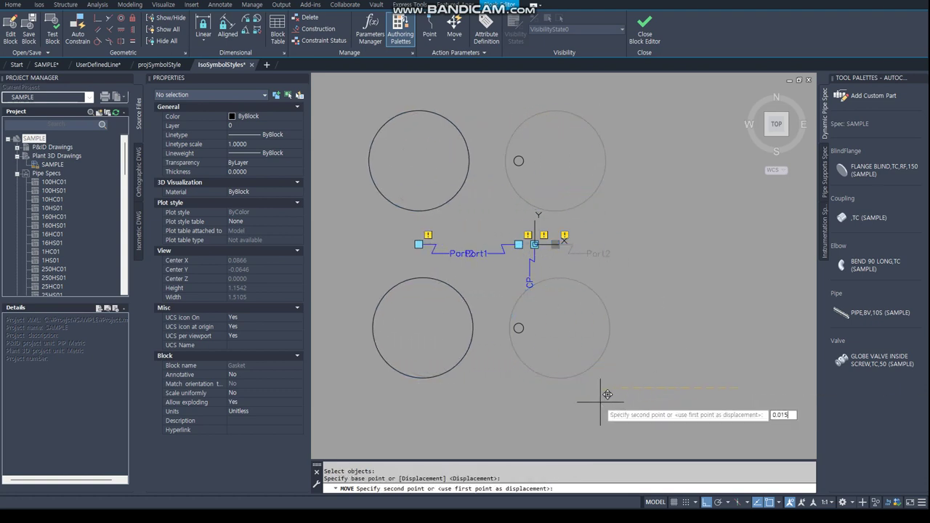
pyautogui.write('.015')
pyautogui.press('Return')
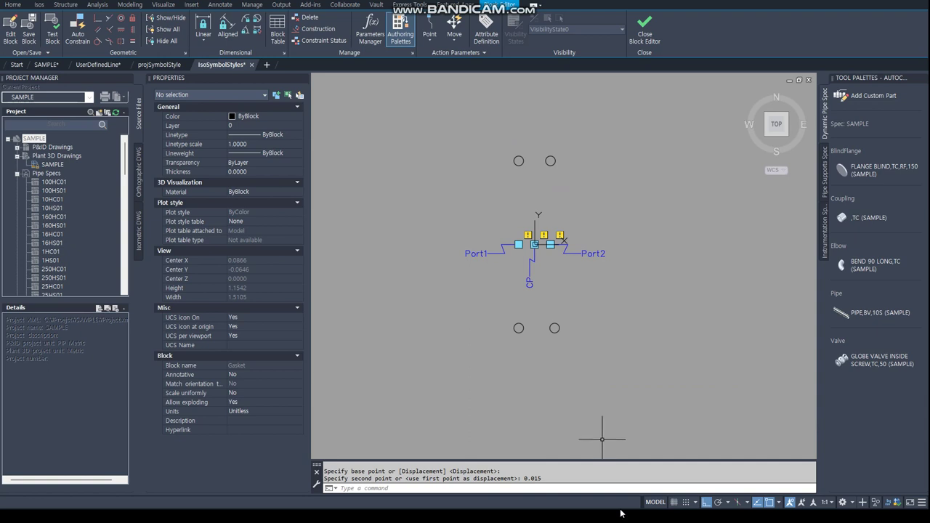
pyautogui.click(637, 33)
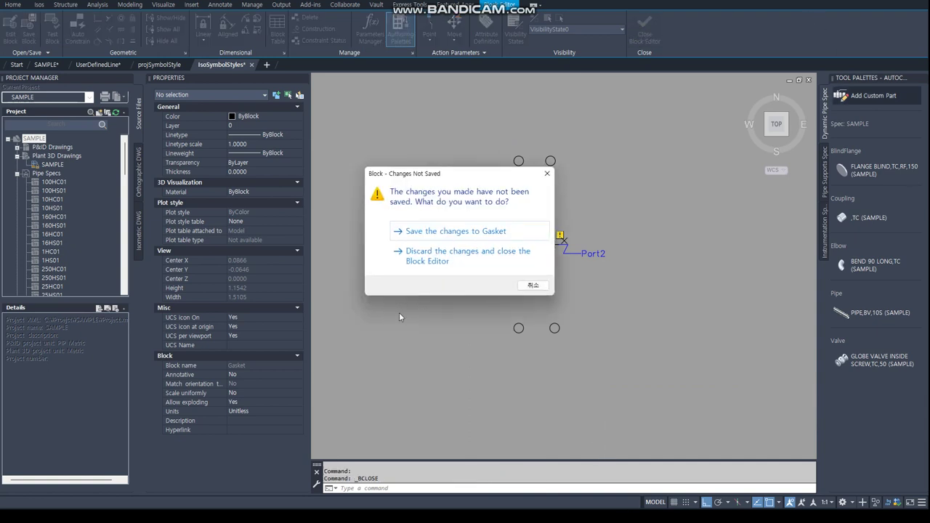
# Save the Gasket block changes, then pick Clamp from the isometric symbol block list to edit.
pyautogui.click(448, 234)
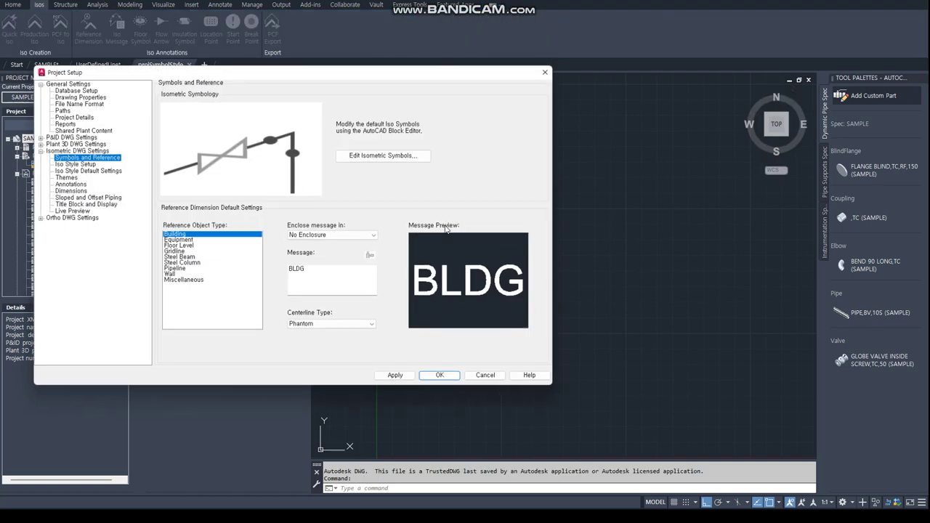
pyautogui.click(385, 154)
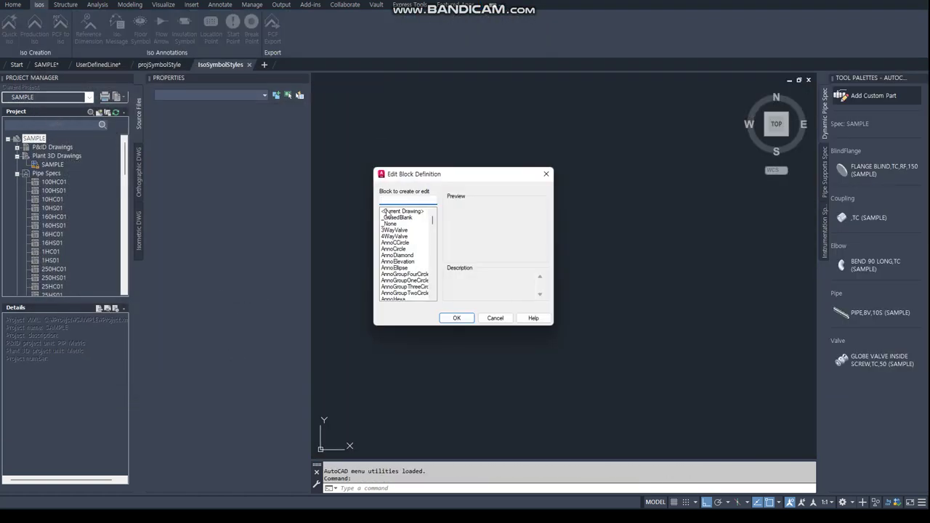
pyautogui.scroll(-2, 396, 249)
pyautogui.scroll(-1, 395, 248)
pyautogui.scroll(-2, 396, 248)
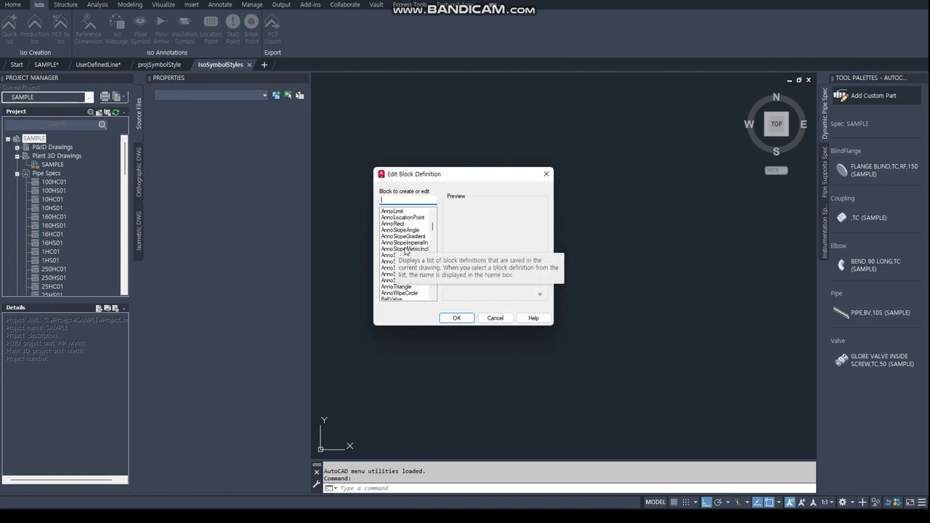
pyautogui.scroll(-2, 398, 249)
pyautogui.scroll(-2, 401, 250)
pyautogui.scroll(-2, 405, 250)
pyautogui.scroll(-1, 405, 251)
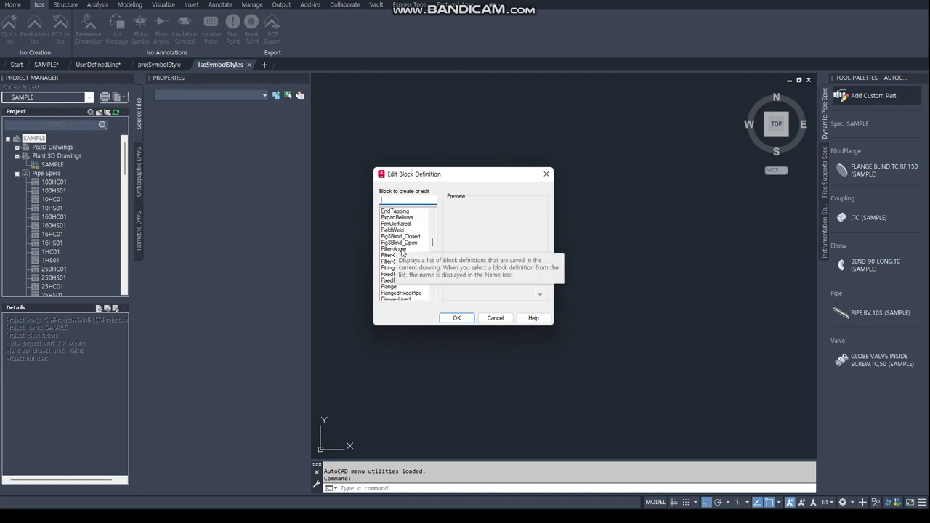
pyautogui.scroll(-1, 401, 251)
pyautogui.scroll(-1, 399, 253)
pyautogui.scroll(-1, 397, 253)
pyautogui.scroll(2, 397, 253)
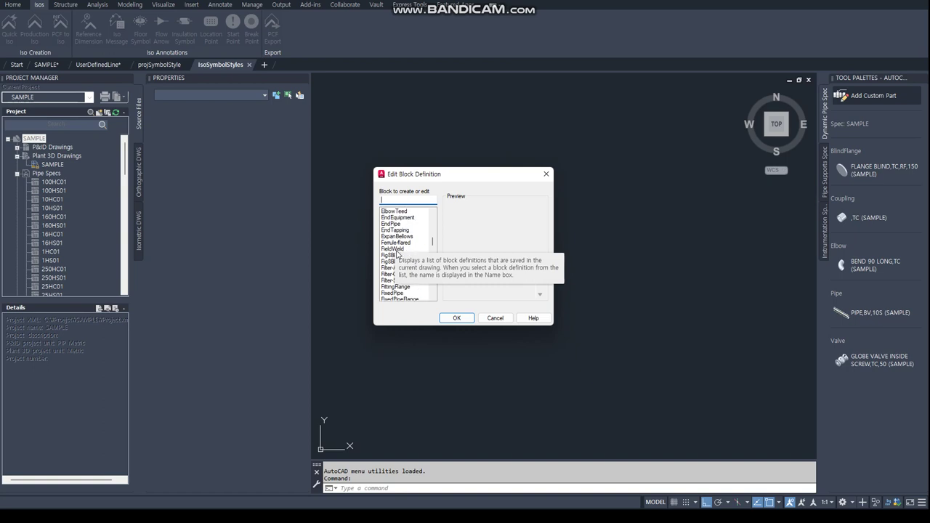
pyautogui.scroll(1, 397, 253)
pyautogui.scroll(2, 398, 252)
pyautogui.scroll(1, 401, 227)
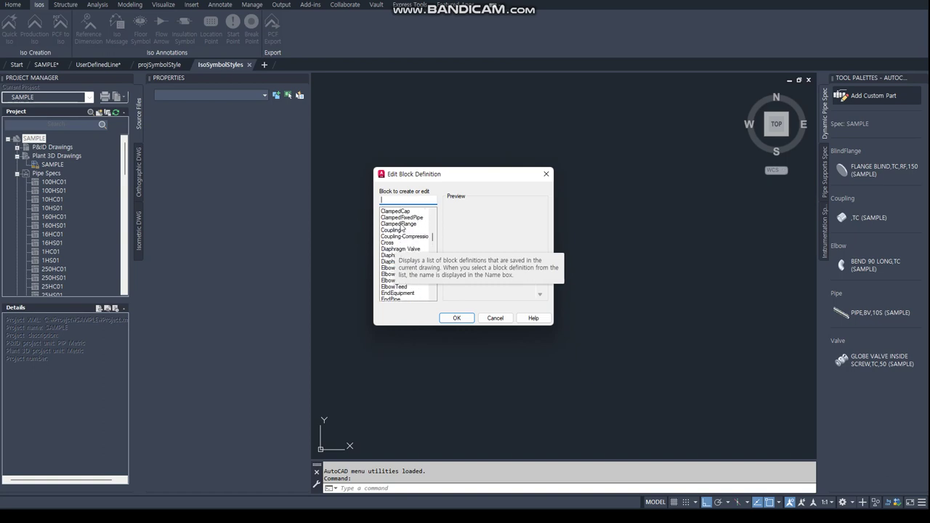
pyautogui.scroll(1, 400, 228)
pyautogui.scroll(1, 398, 229)
pyautogui.click(392, 224)
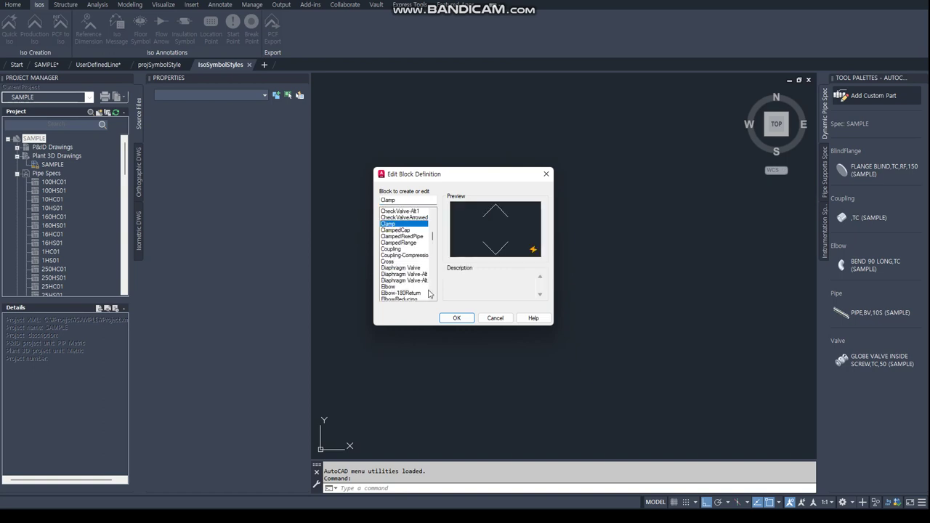
pyautogui.click(456, 318)
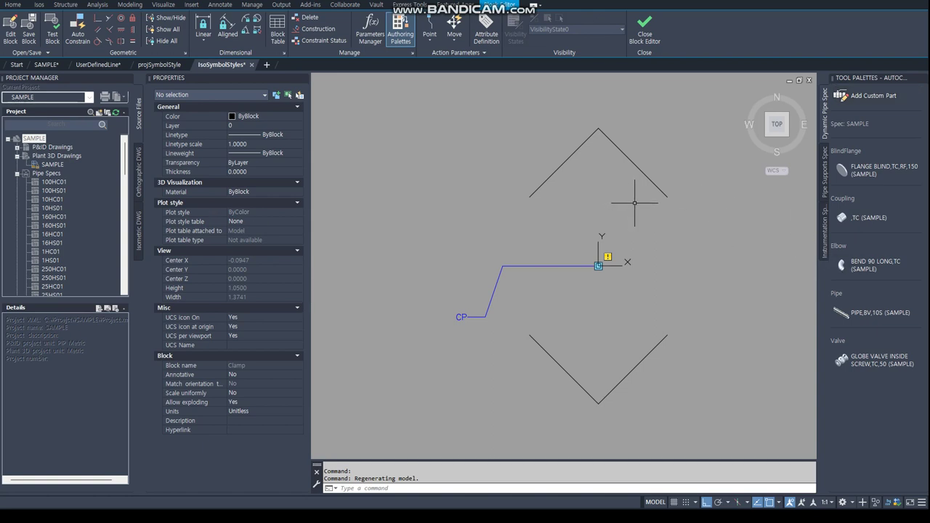
pyautogui.write('M')
# Move the Clamp's upper chevron up and its lower chevron down by 0.1.
pyautogui.press('Return')
pyautogui.click(654, 149)
pyautogui.click(604, 156)
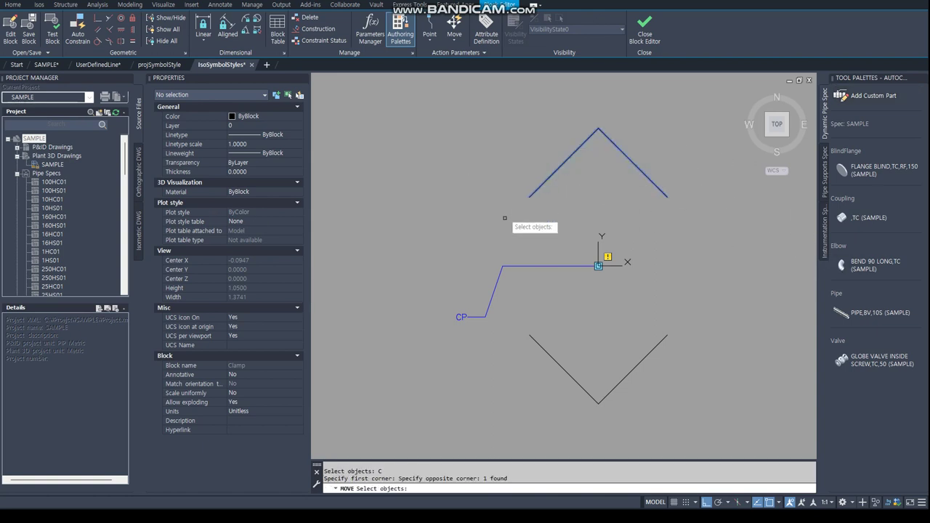
pyautogui.press('Return')
pyautogui.click(484, 251)
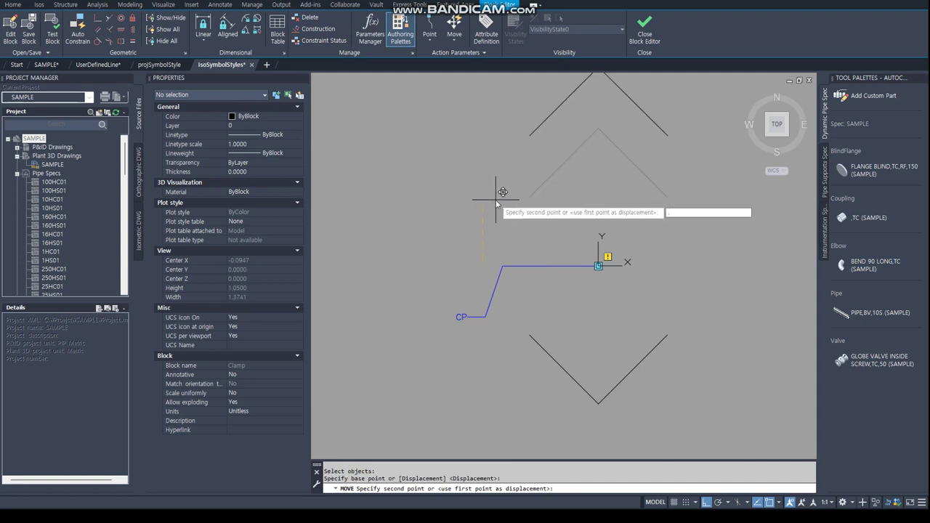
pyautogui.write('.1')
pyautogui.press('Return')
pyautogui.press('Return')
pyautogui.moveTo(667, 415); pyautogui.dragTo(439, 330)
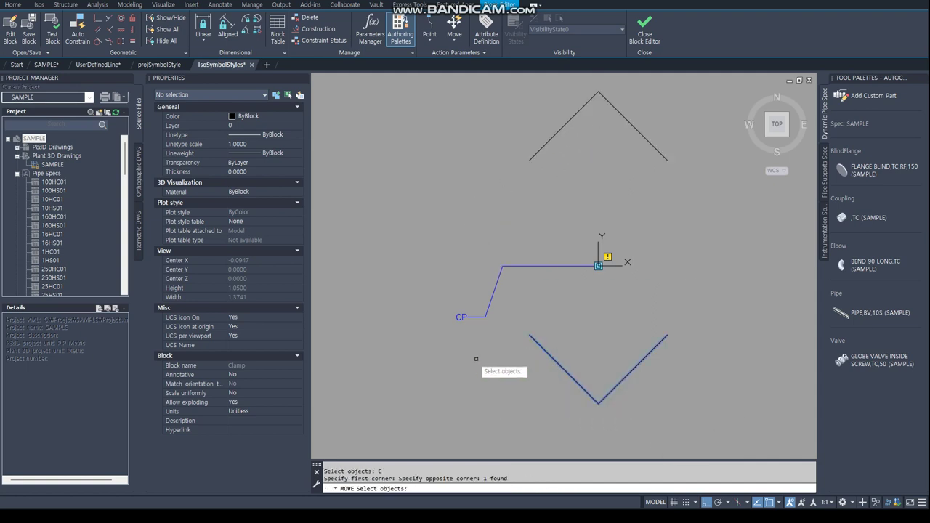
pyautogui.press('Return')
pyautogui.click(470, 357)
pyautogui.write('.1')
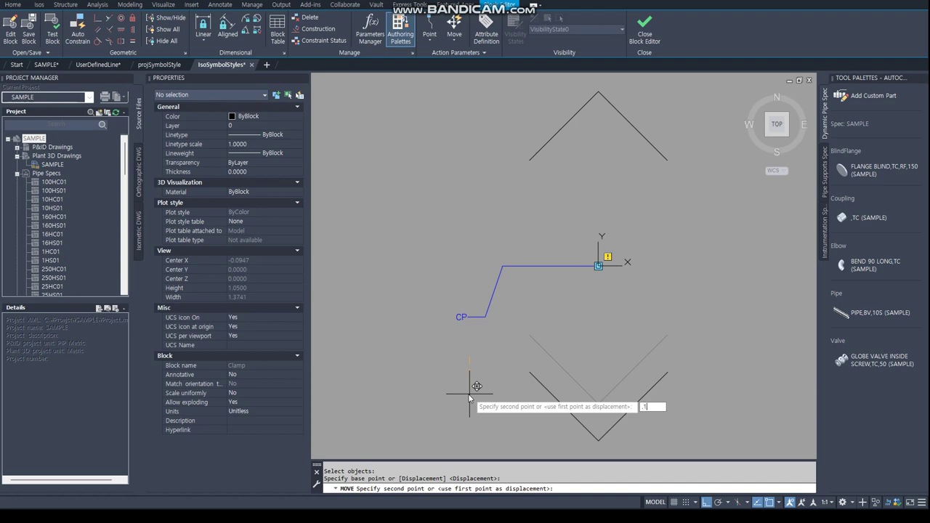
pyautogui.press('Return')
# Close the Block Editor saving Clamp, apply and close Project Setup, and return to SAMPLE.
pyautogui.click(645, 28)
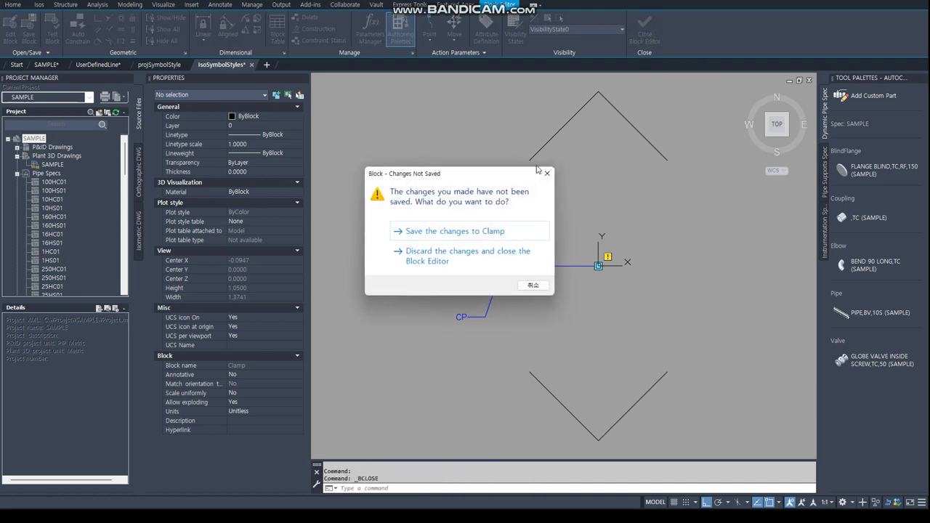
pyautogui.click(479, 233)
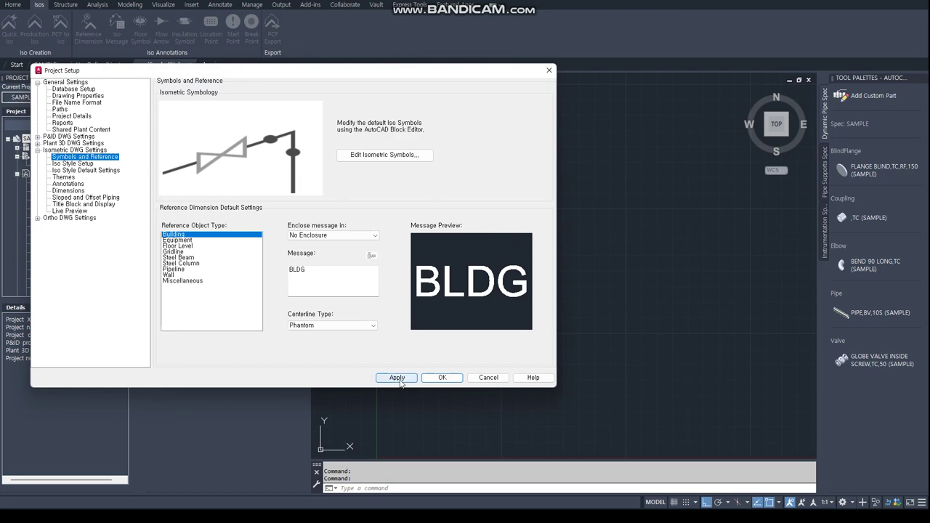
pyautogui.click(402, 379)
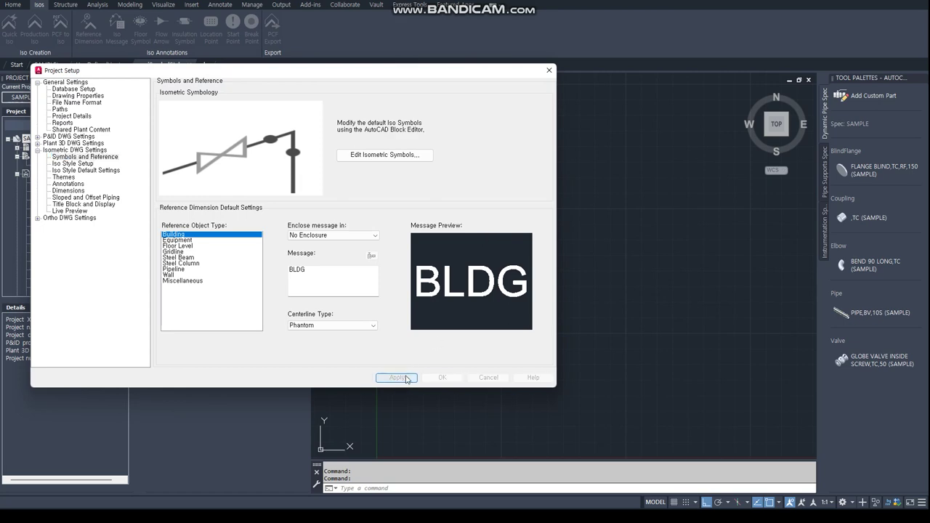
pyautogui.click(439, 378)
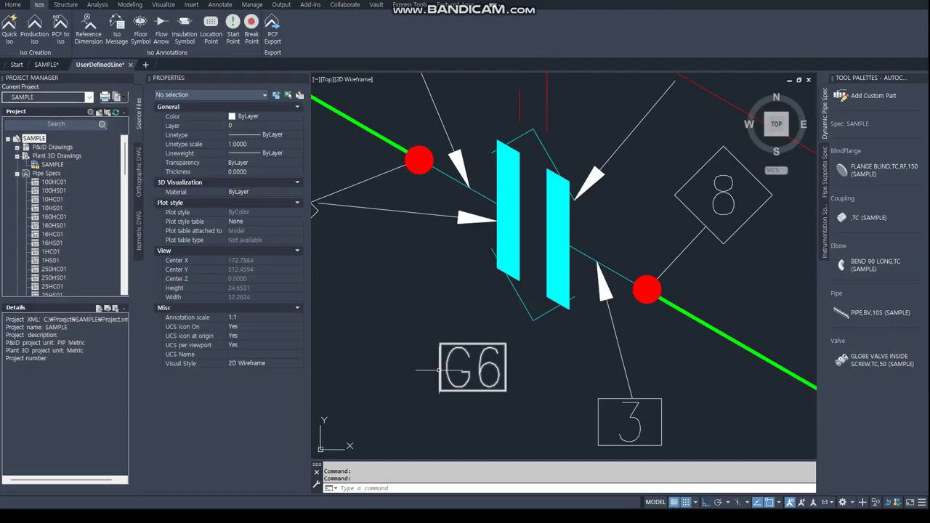
pyautogui.scroll(-2, 452, 214)
pyautogui.scroll(-2, 452, 213)
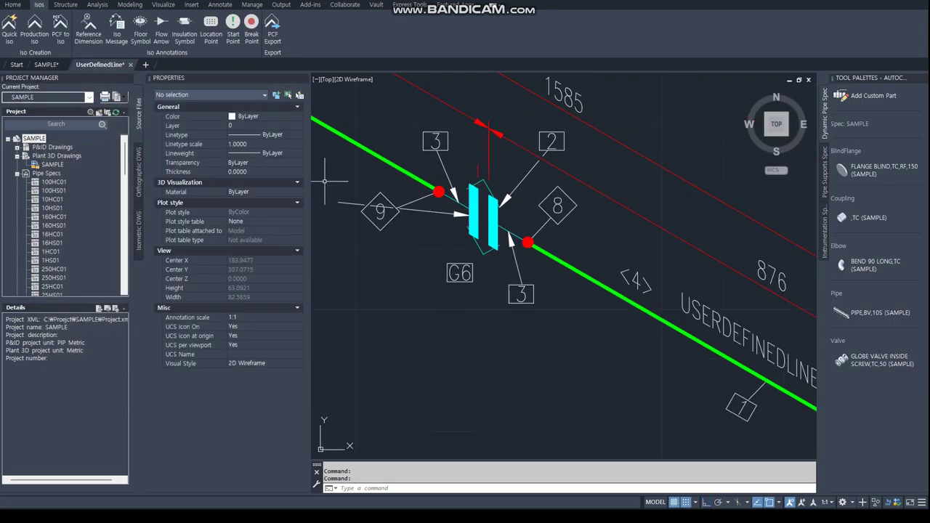
pyautogui.click(45, 65)
# Window-select the SAMPLE piping, create a Quick Iso with Advanced options, and open UserDefinedLine (2).dwg.
pyautogui.click(623, 359)
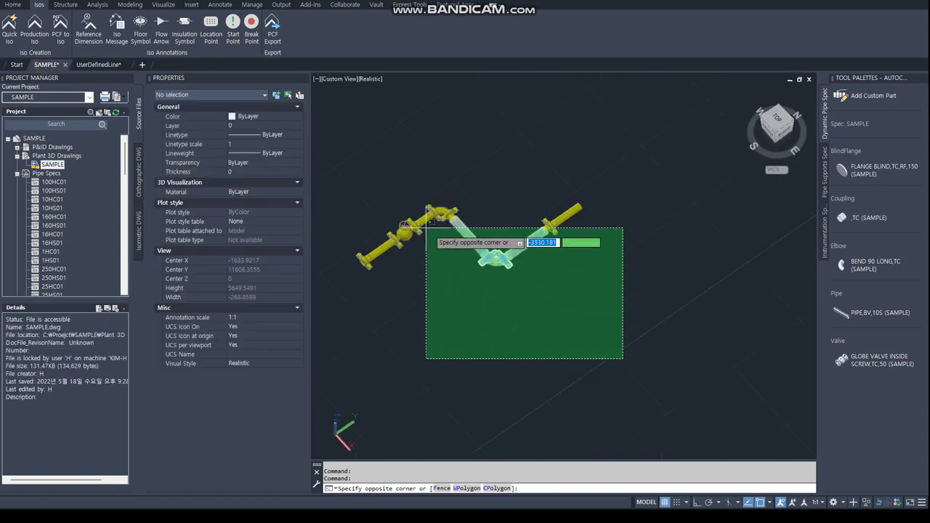
pyautogui.click(343, 164)
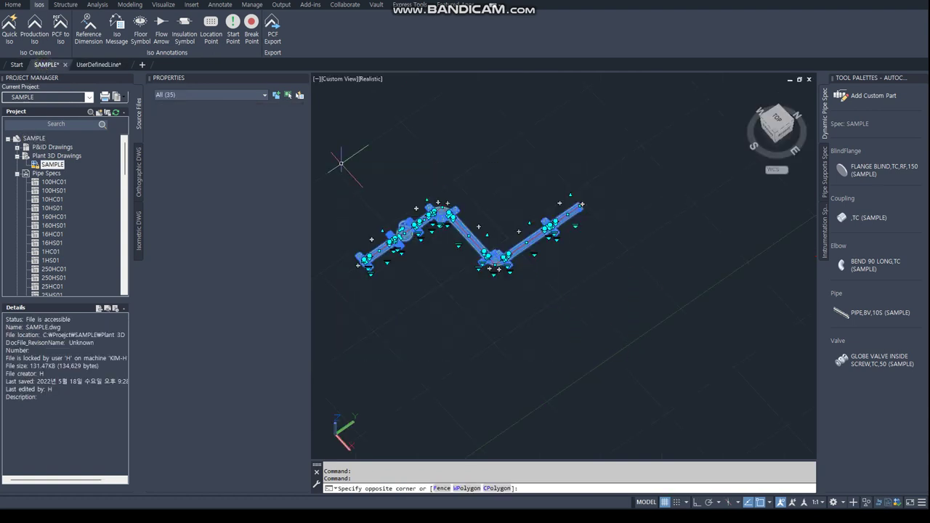
pyautogui.click(8, 25)
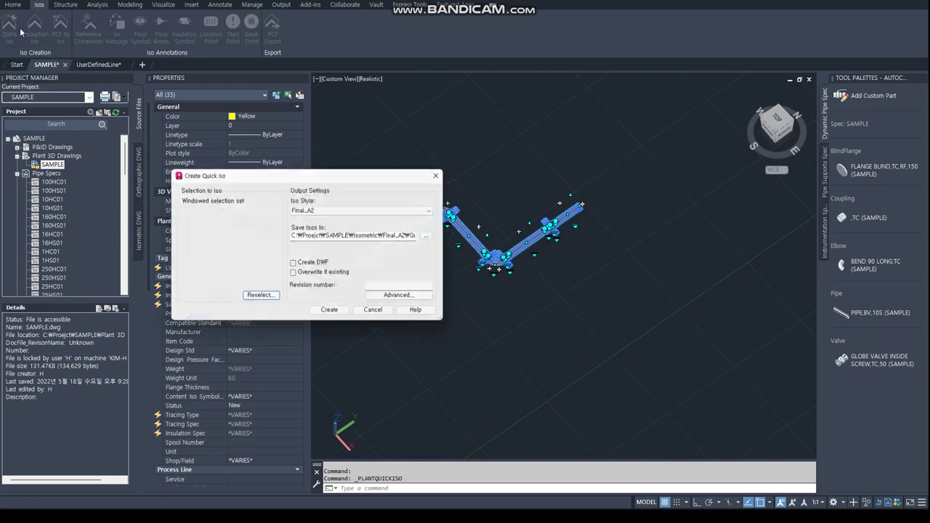
pyautogui.click(393, 299)
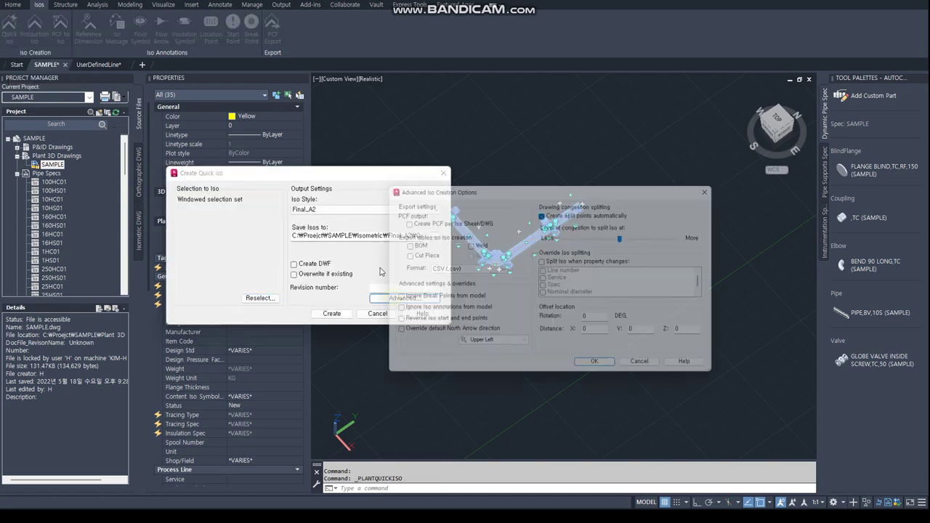
pyautogui.click(598, 368)
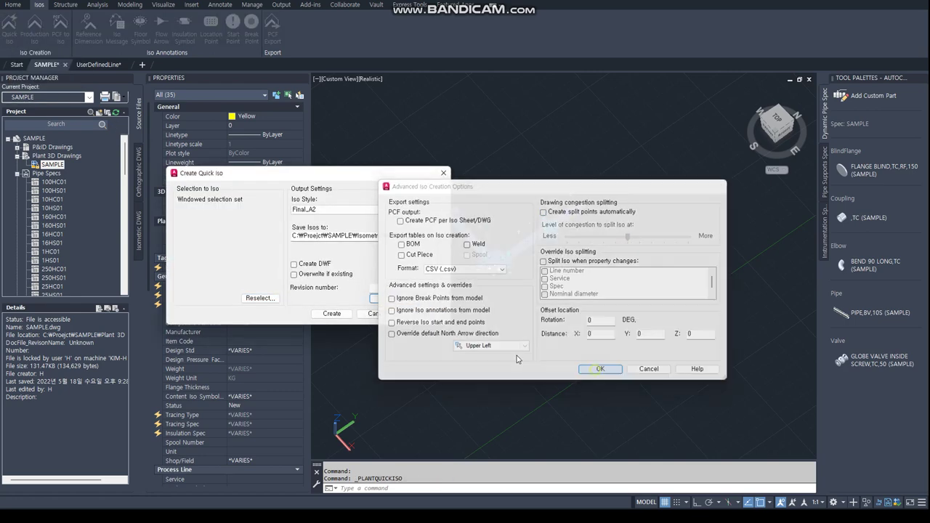
pyautogui.click(332, 313)
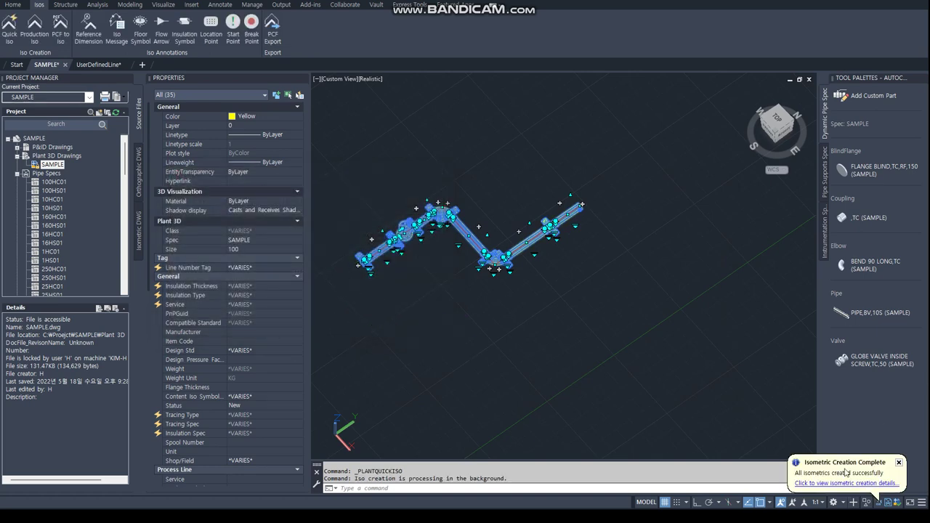
pyautogui.click(833, 483)
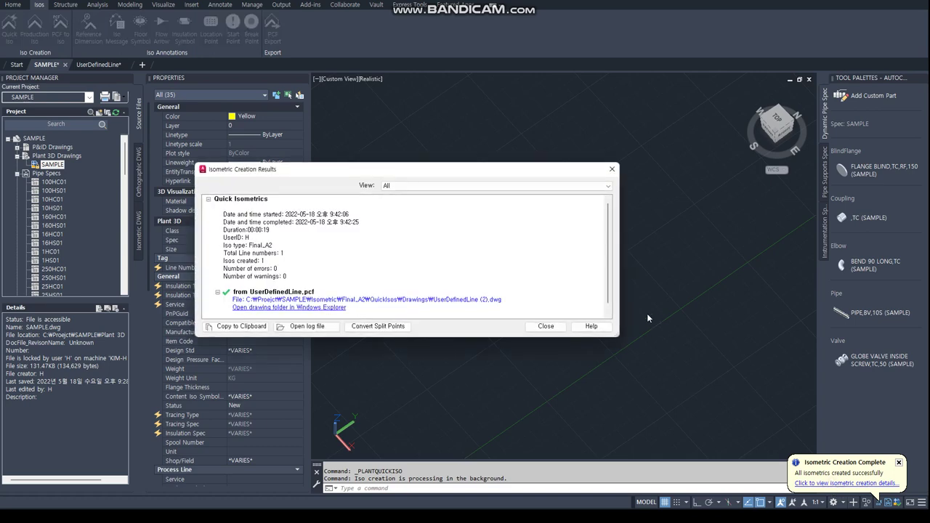
pyautogui.click(440, 301)
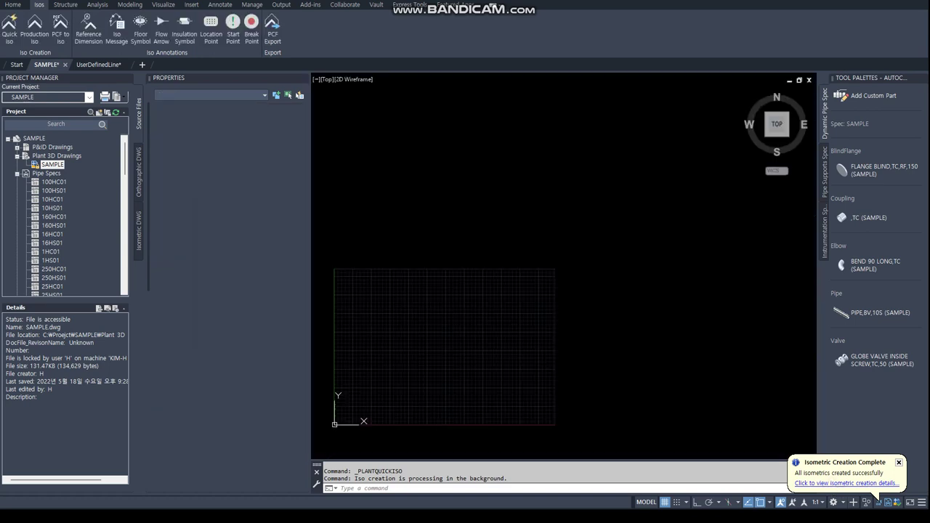
# Zoom onto the clamp joint symbol and compare it with the earlier UserDefinedLine iso.
pyautogui.scroll(3, 395, 311)
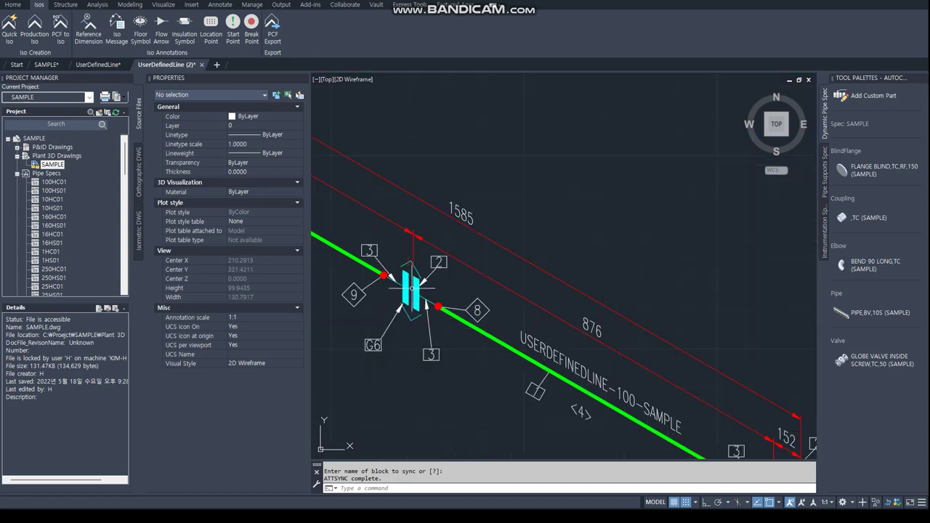
pyautogui.moveTo(407, 291); pyautogui.dragTo(489, 291, button='middle')
pyautogui.scroll(2, 489, 235)
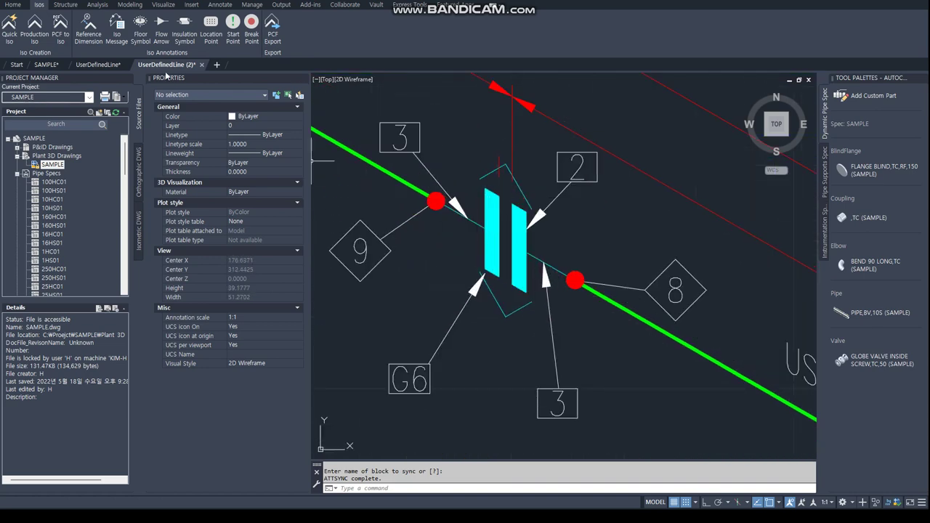
pyautogui.click(110, 67)
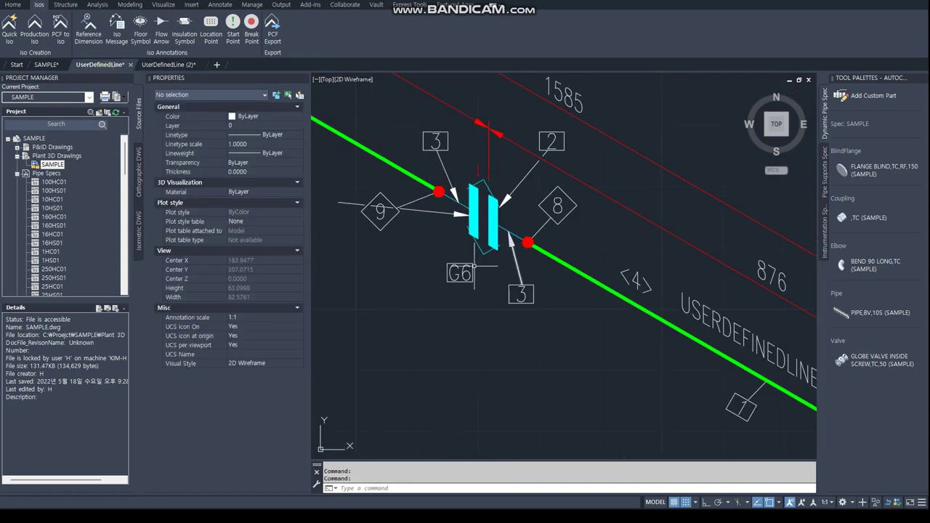
pyautogui.click(174, 66)
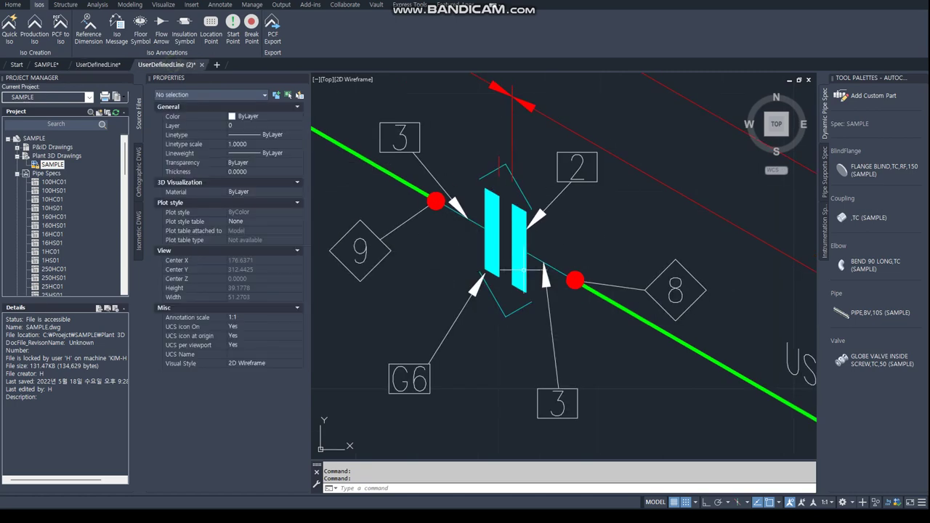
# Zoom to the Bill of Materials and check the FERRULE, clamp and gasket entries.
pyautogui.scroll(-5, 512, 269)
pyautogui.scroll(-3, 512, 269)
pyautogui.scroll(2, 631, 305)
pyautogui.scroll(5, 631, 306)
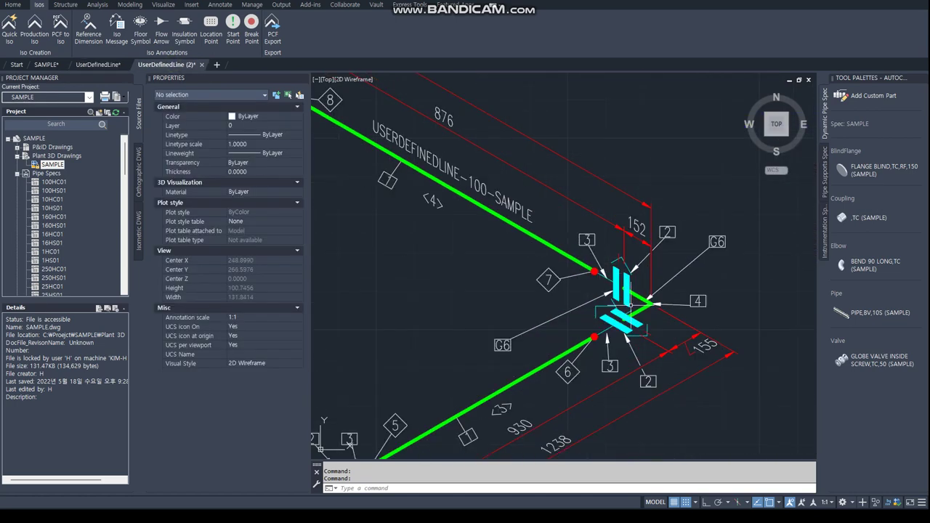
pyautogui.scroll(-3, 631, 305)
pyautogui.scroll(-2, 631, 305)
pyautogui.scroll(5, 596, 285)
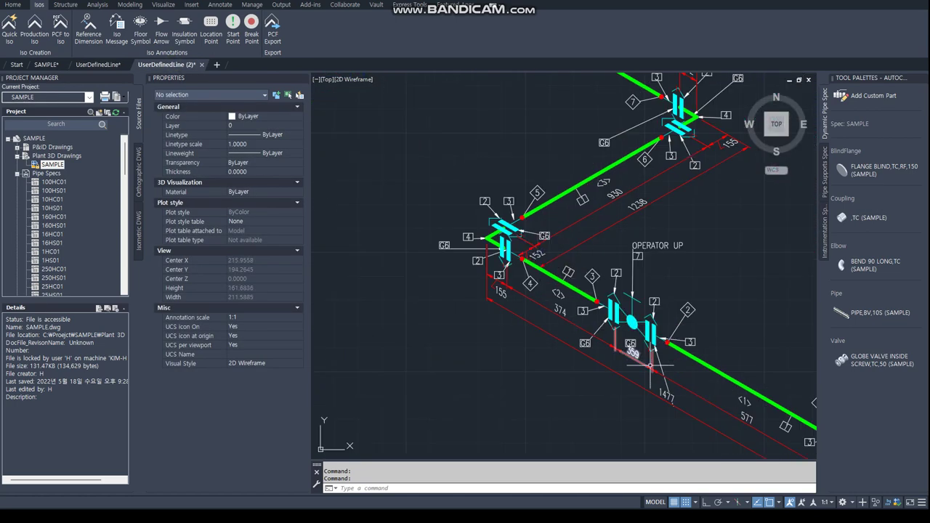
pyautogui.scroll(-3, 651, 366)
pyautogui.scroll(-2, 651, 366)
pyautogui.scroll(3, 498, 332)
pyautogui.scroll(1, 588, 191)
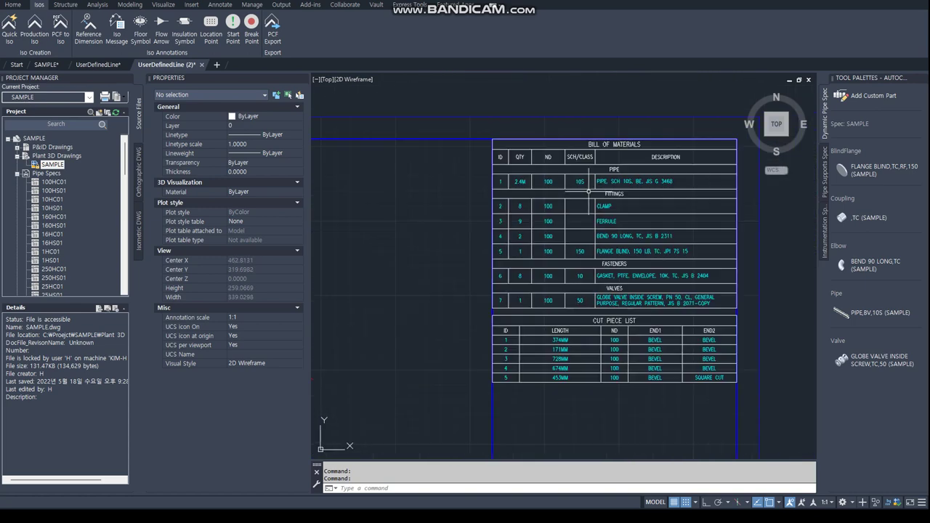
pyautogui.scroll(2, 618, 186)
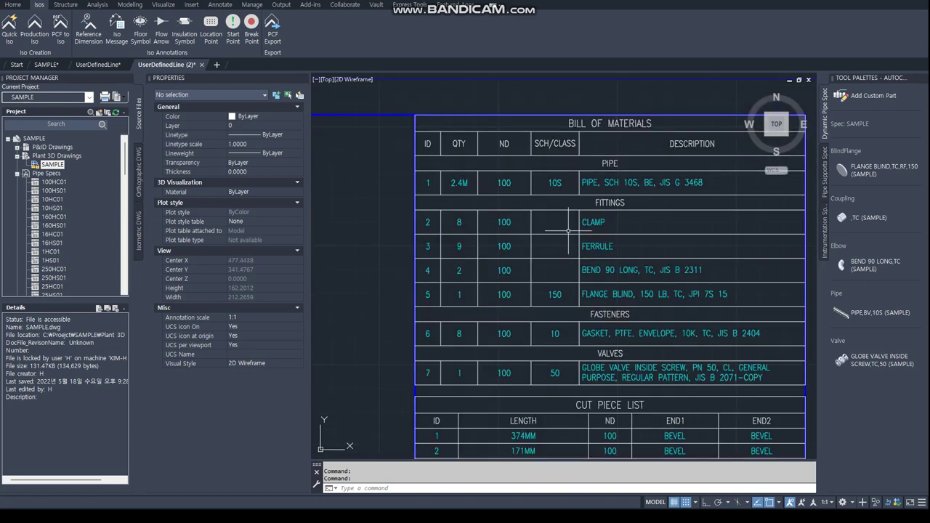
pyautogui.click(583, 246)
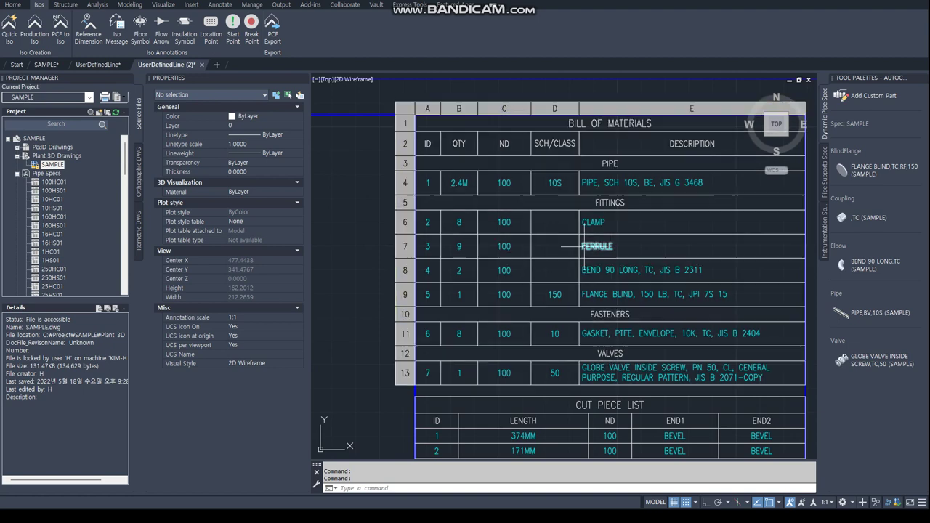
pyautogui.press('Escape')
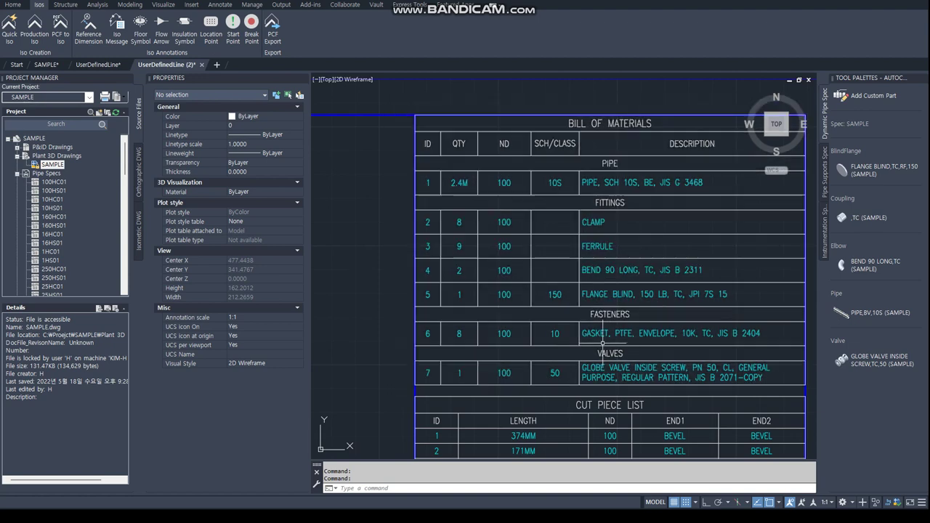
# Pan and zoom back to centre the view on the isometric piping run.
pyautogui.scroll(-4, 494, 316)
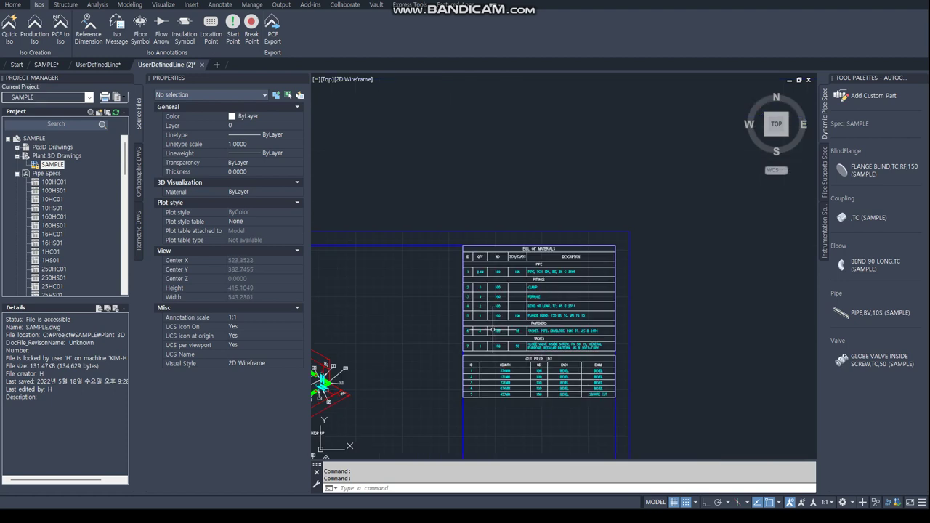
pyautogui.moveTo(447, 327); pyautogui.dragTo(618, 298, button='middle')
pyautogui.scroll(4, 465, 327)
pyautogui.moveTo(450, 356); pyautogui.dragTo(549, 300, button='middle')
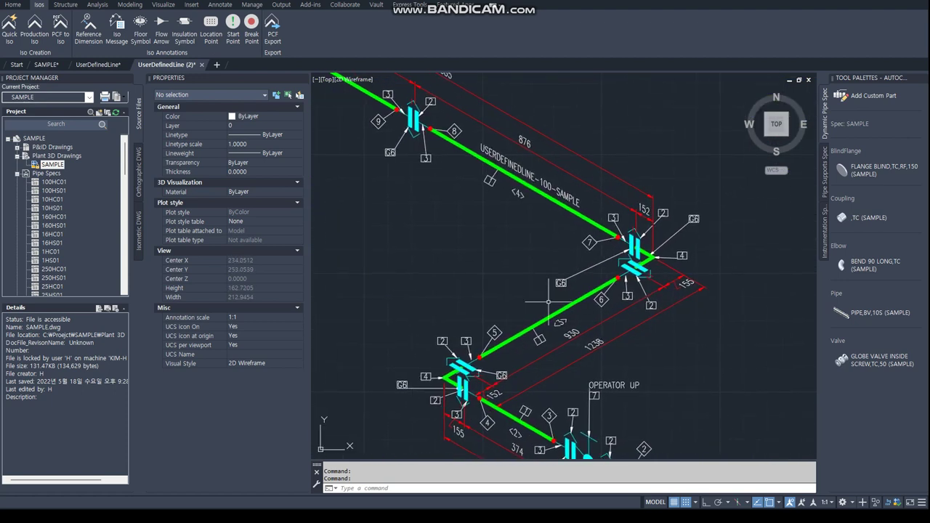
# Float the drawing windows, maximize SAMPLE, and hide the Properties and Tool Palettes panels.
pyautogui.click(799, 80)
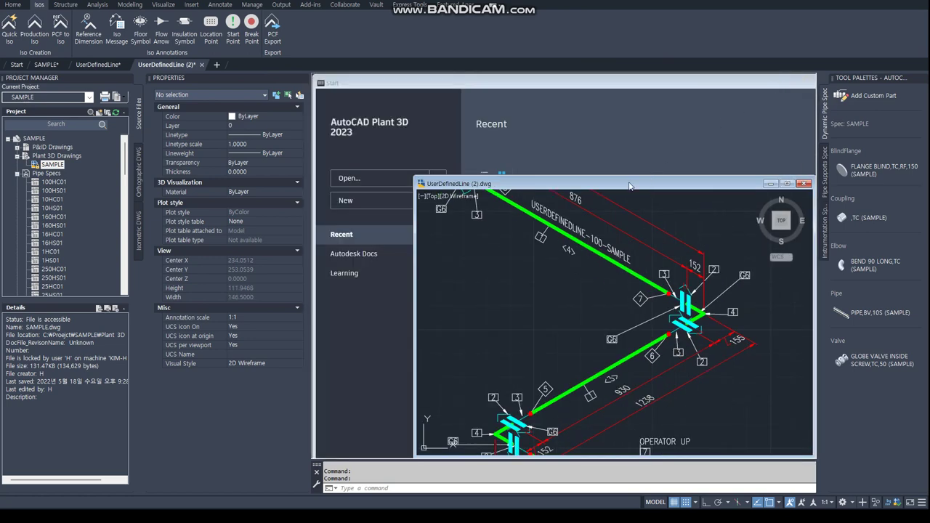
pyautogui.moveTo(630, 187); pyautogui.dragTo(607, 109)
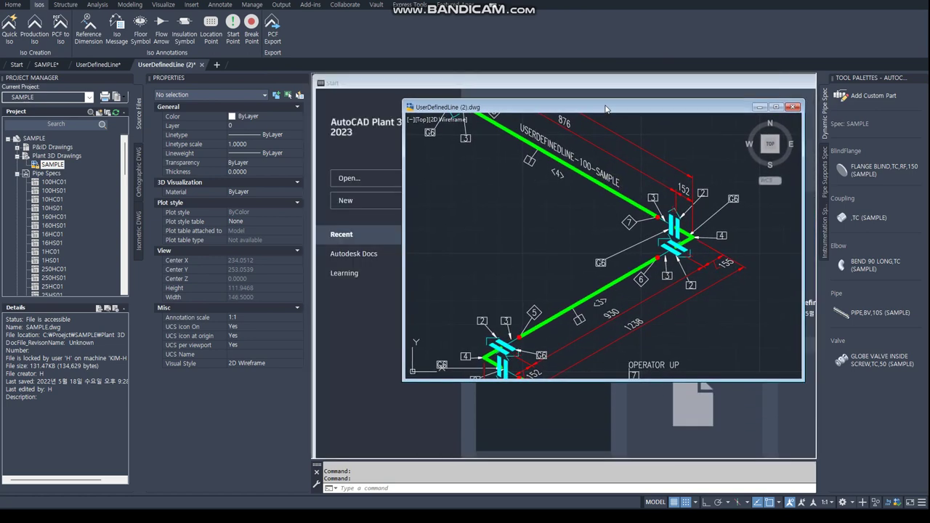
pyautogui.click(46, 64)
pyautogui.click(785, 90)
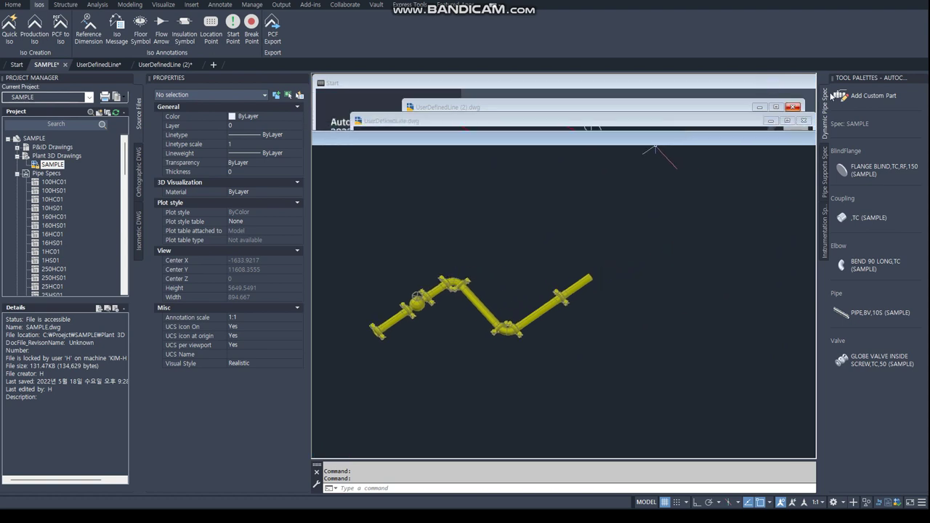
pyautogui.click(304, 78)
pyautogui.click(921, 78)
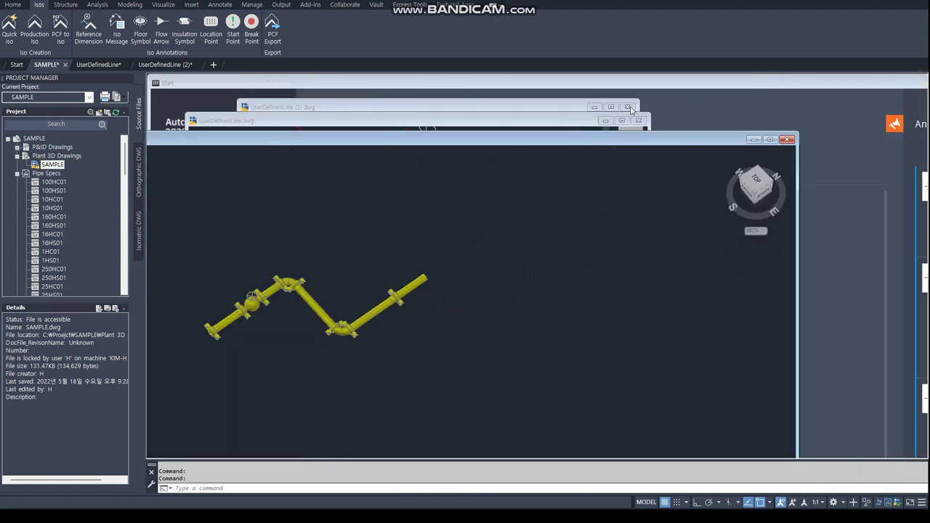
# Close the Start page and the older UserDefinedLine.dwg iso without saving.
pyautogui.click(840, 82)
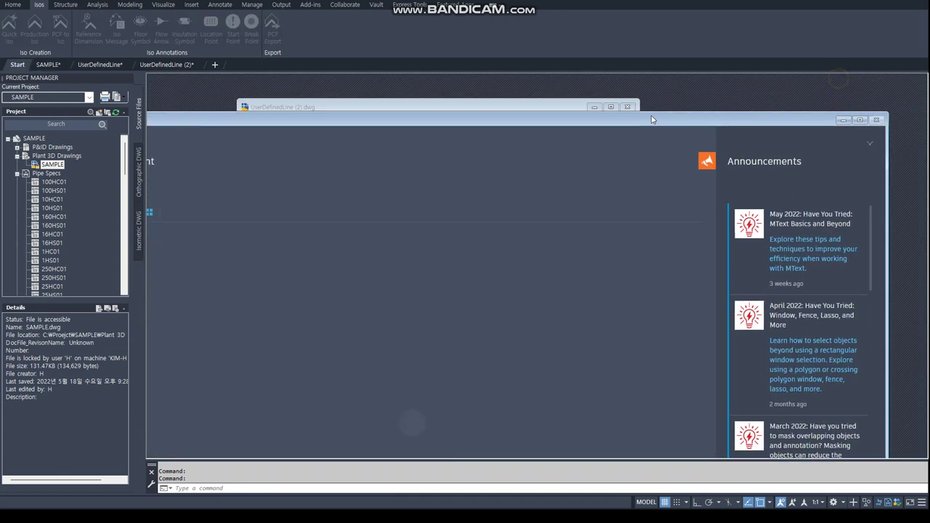
pyautogui.click(838, 119)
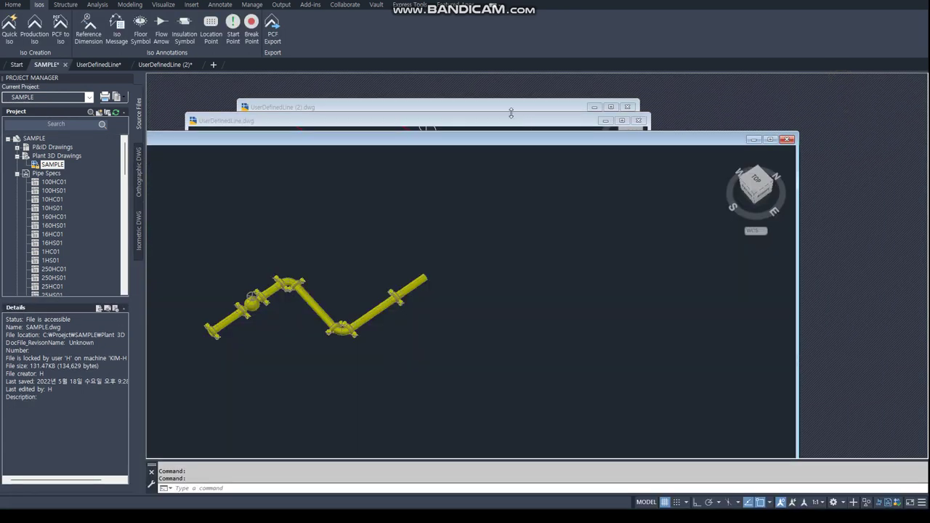
pyautogui.click(543, 121)
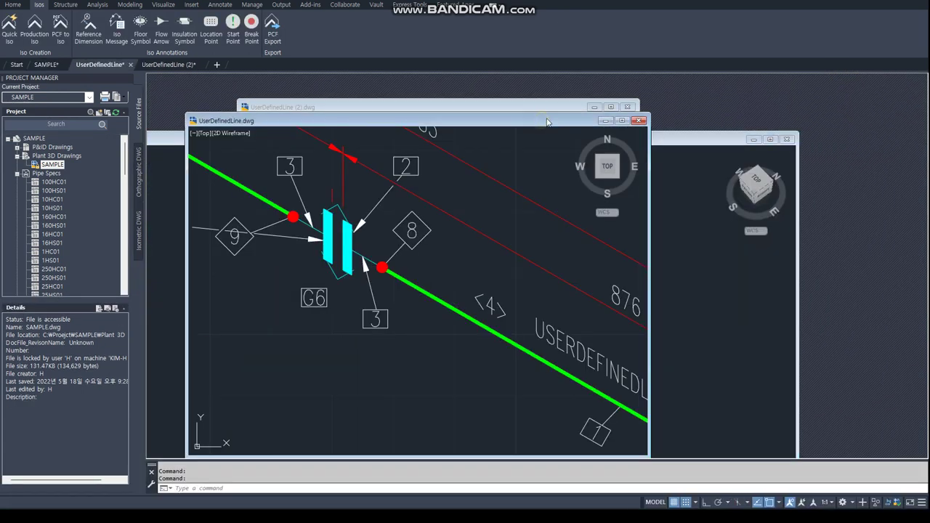
pyautogui.click(639, 121)
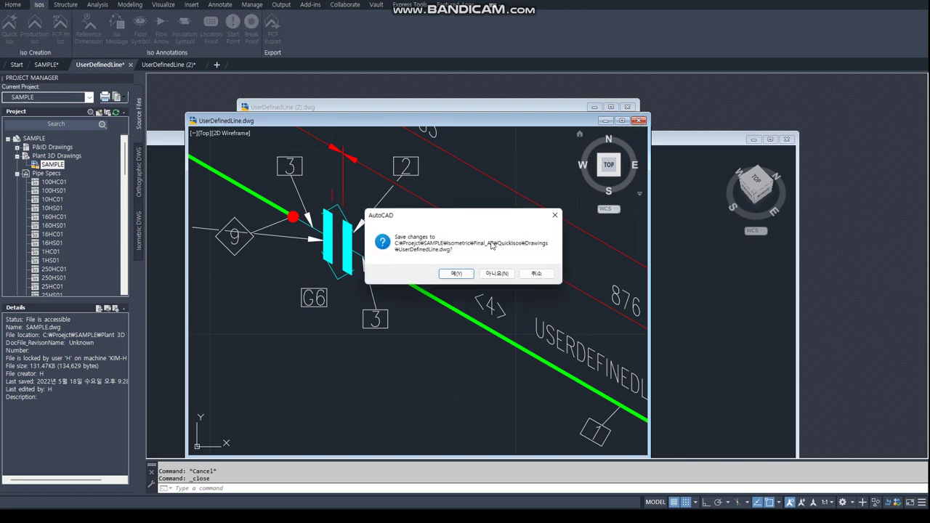
pyautogui.click(498, 275)
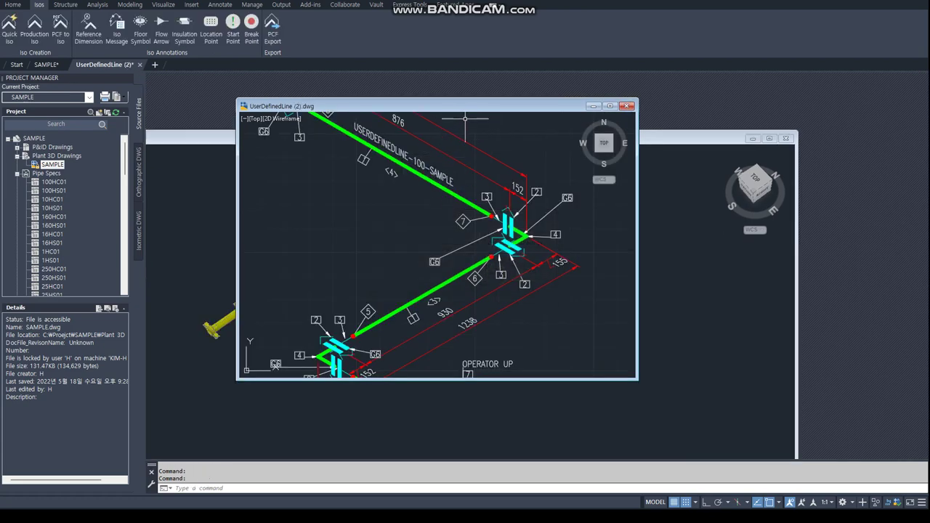
# Move the UserDefinedLine (2) iso window to the right and pan onto the middle pipe junction.
pyautogui.moveTo(465, 106); pyautogui.dragTo(749, 88)
pyautogui.scroll(-5, 669, 233)
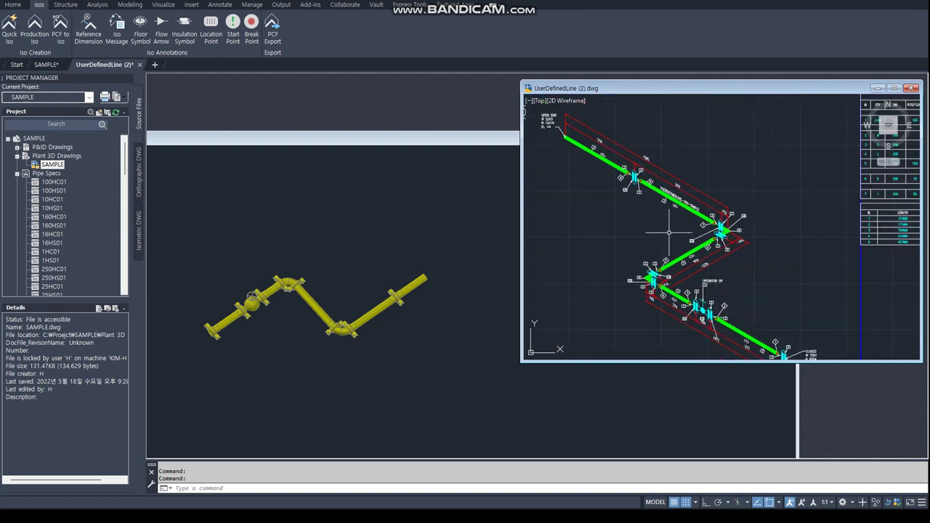
pyautogui.scroll(3, 656, 234)
pyautogui.scroll(2, 691, 248)
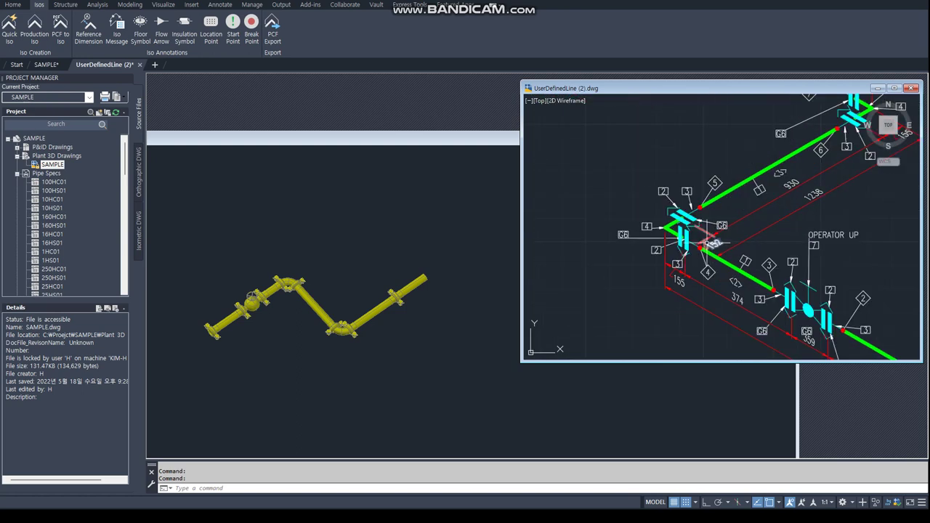
pyautogui.moveTo(712, 244)
pyautogui.mouseDown(button='middle')
pyautogui.moveTo(733, 251)
pyautogui.moveTo(651, 191)
pyautogui.mouseUp(button='middle')
# Resize and position the SAMPLE model window at upper left beside the iso showing the valve joints.
pyautogui.click(441, 270)
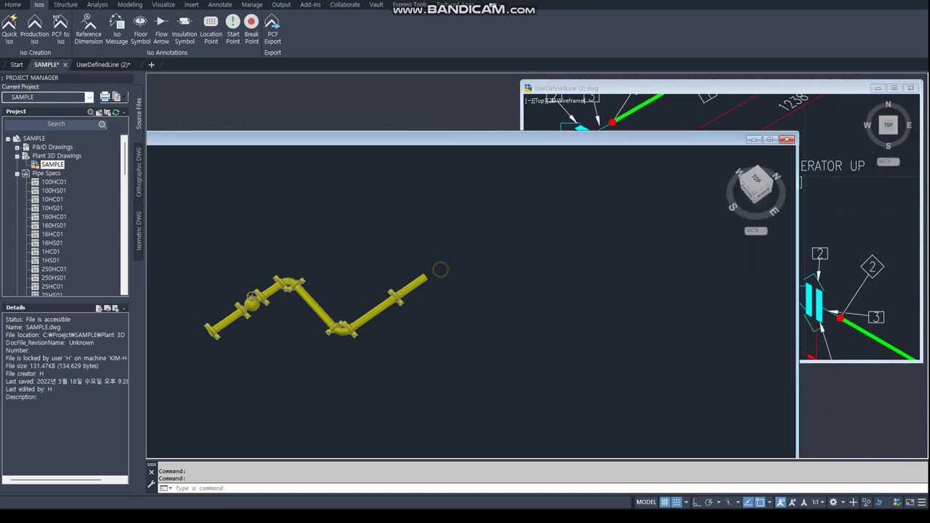
pyautogui.doubleClick(274, 134)
pyautogui.moveTo(345, 83); pyautogui.dragTo(427, 98)
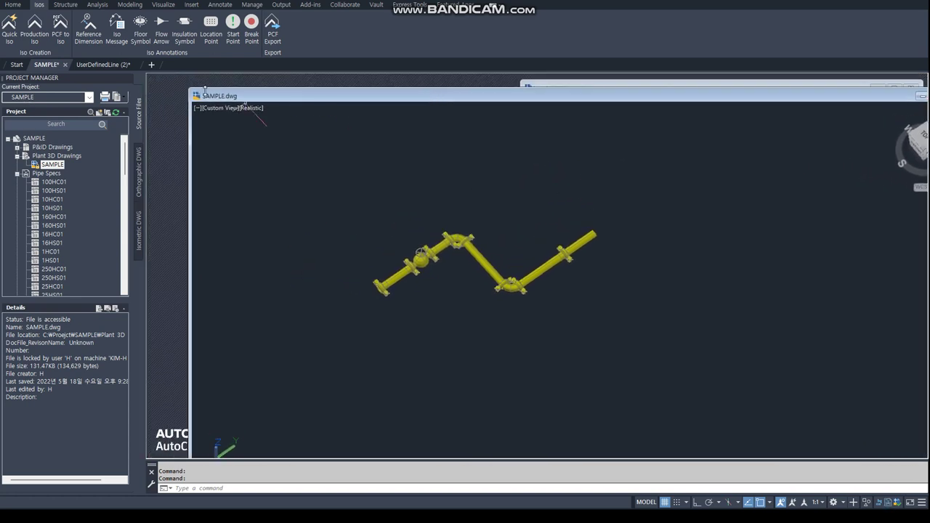
pyautogui.moveTo(245, 102)
pyautogui.mouseDown()
pyautogui.moveTo(270, 128)
pyautogui.moveTo(237, 112)
pyautogui.mouseUp()
pyautogui.scroll(5, 345, 234)
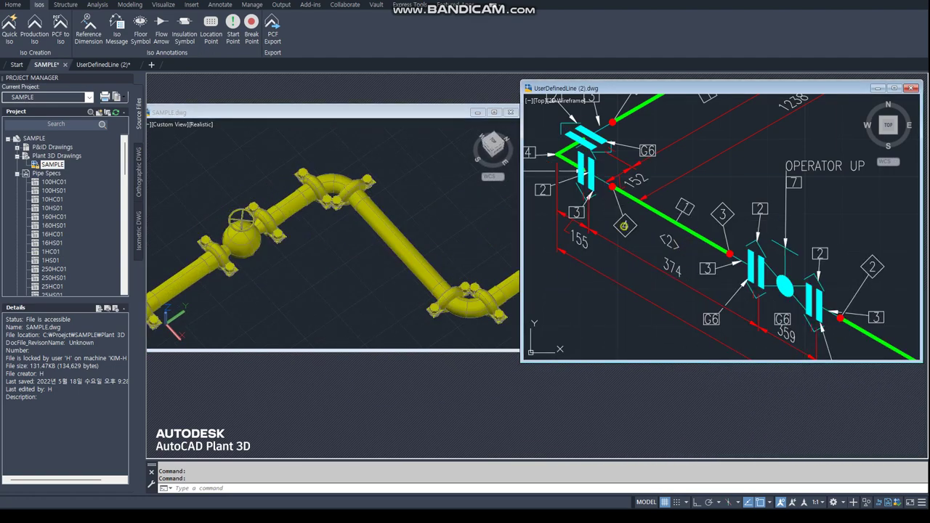
pyautogui.moveTo(553, 171); pyautogui.dragTo(625, 212, button='middle')
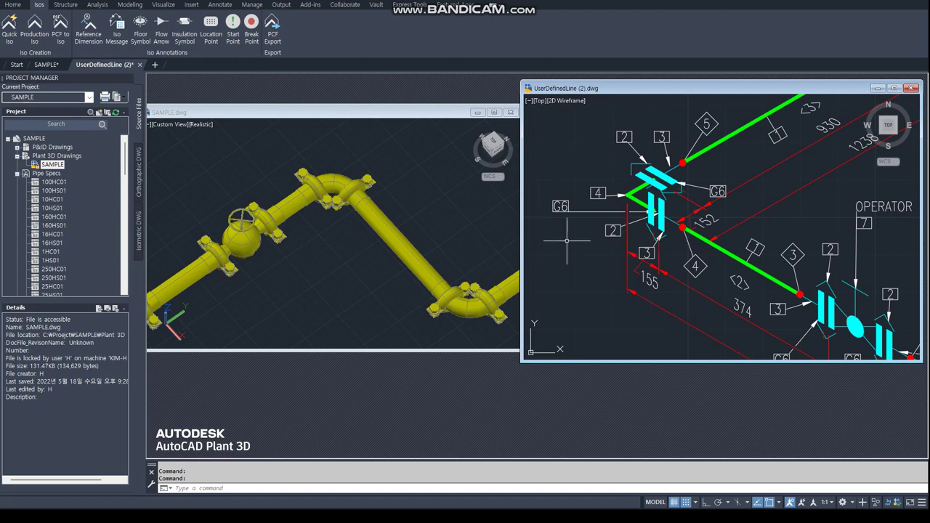
pyautogui.scroll(-5, 759, 229)
pyautogui.click(440, 196)
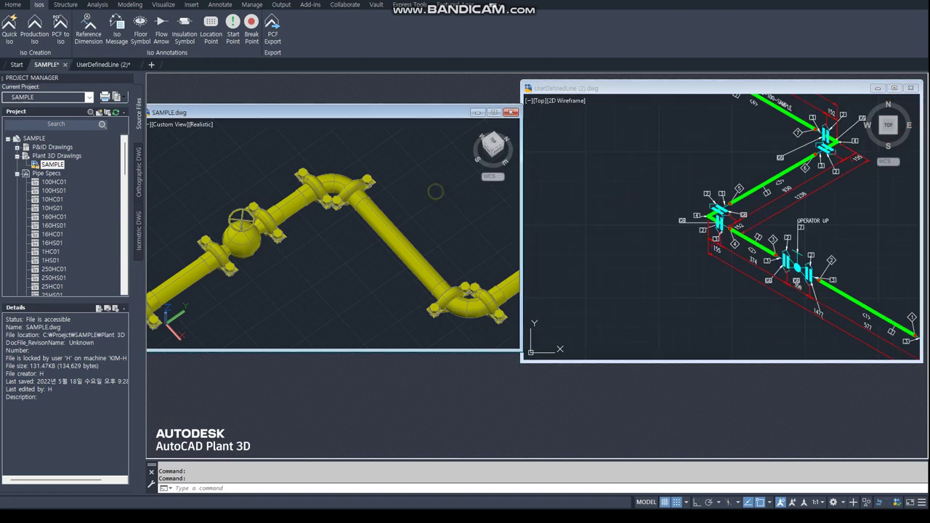